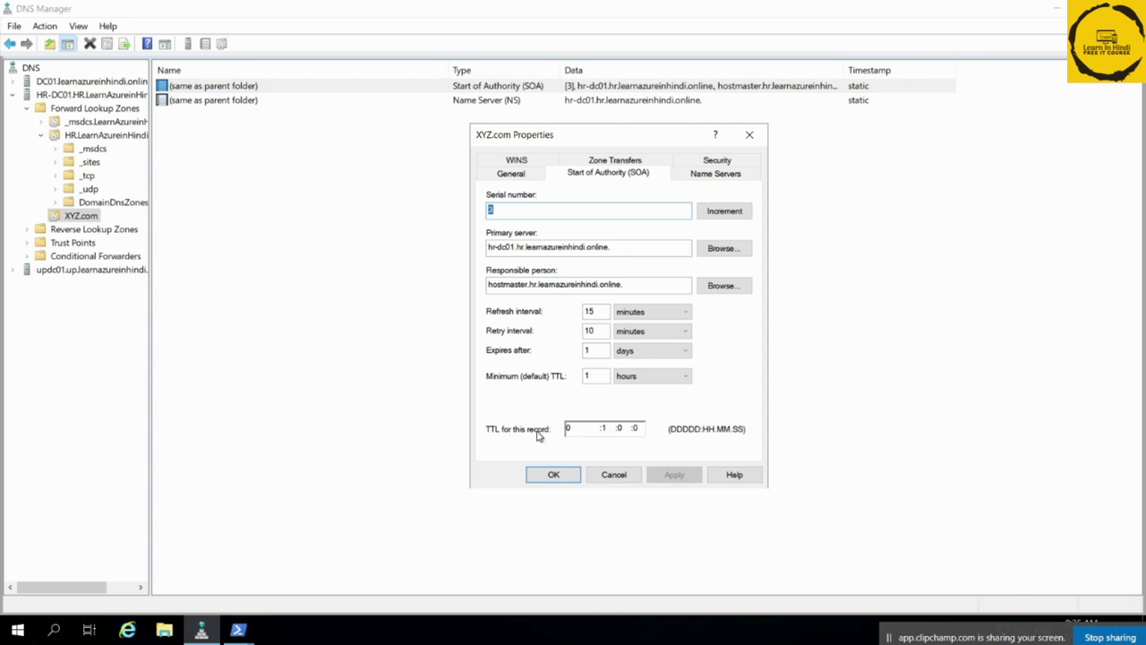
Resolve the IP addresses for XYZ.com's name server record hr-dc01.hr.learnazureinhindi.online and apply them to the zone
click(708, 177)
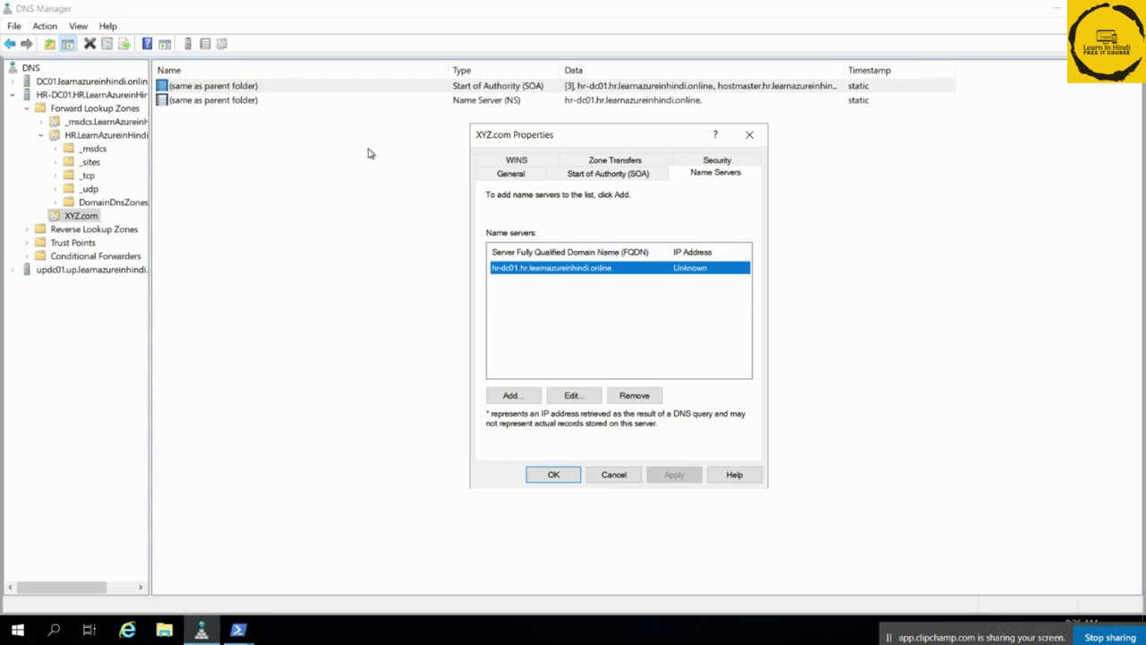
key(Return)
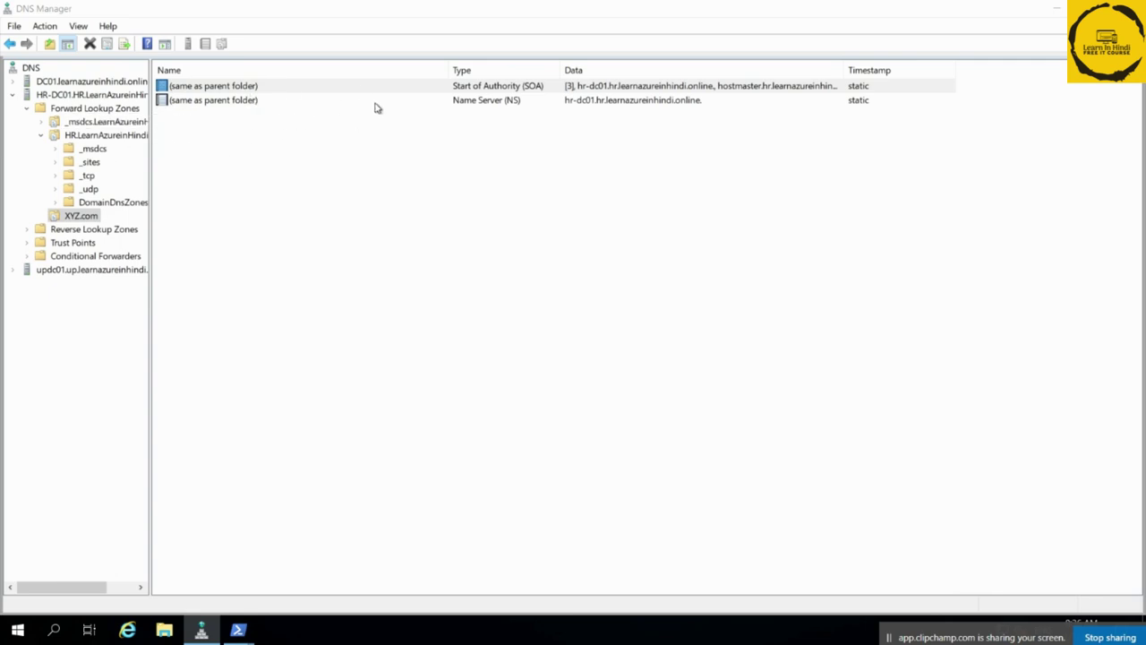
click(544, 105)
double_click(544, 105)
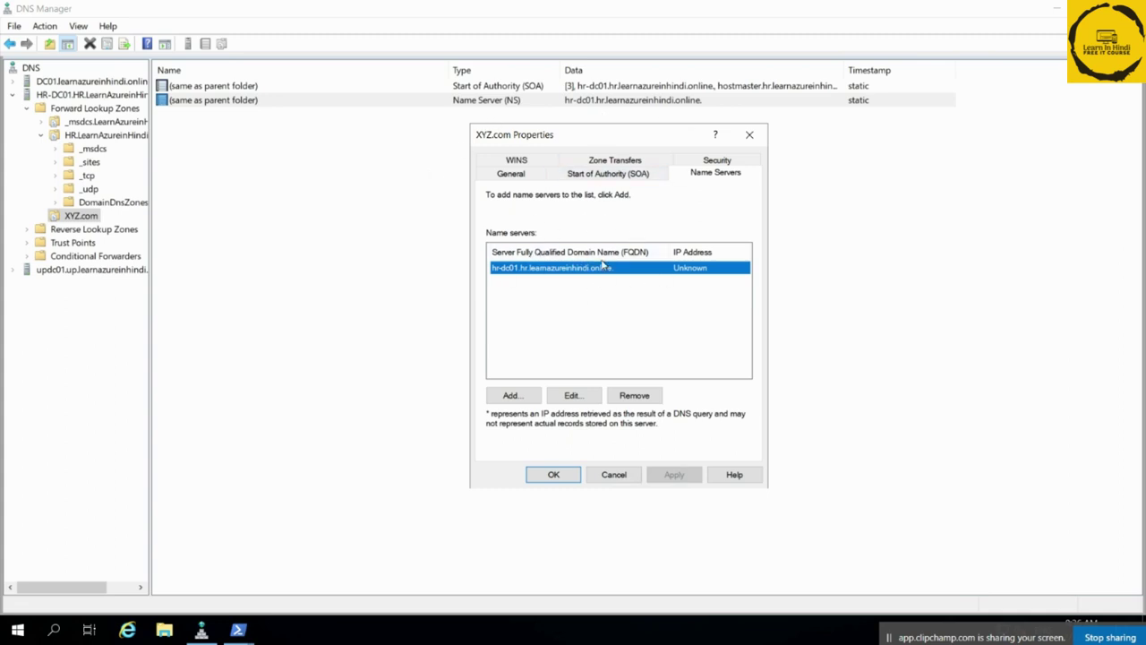
click(582, 397)
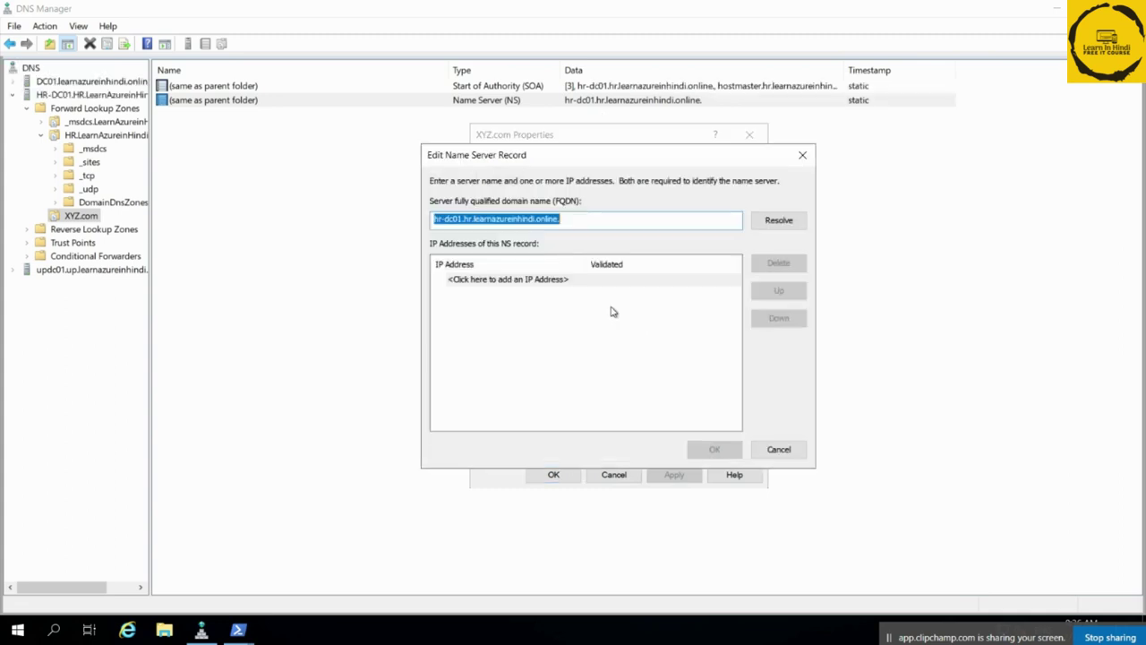
click(779, 220)
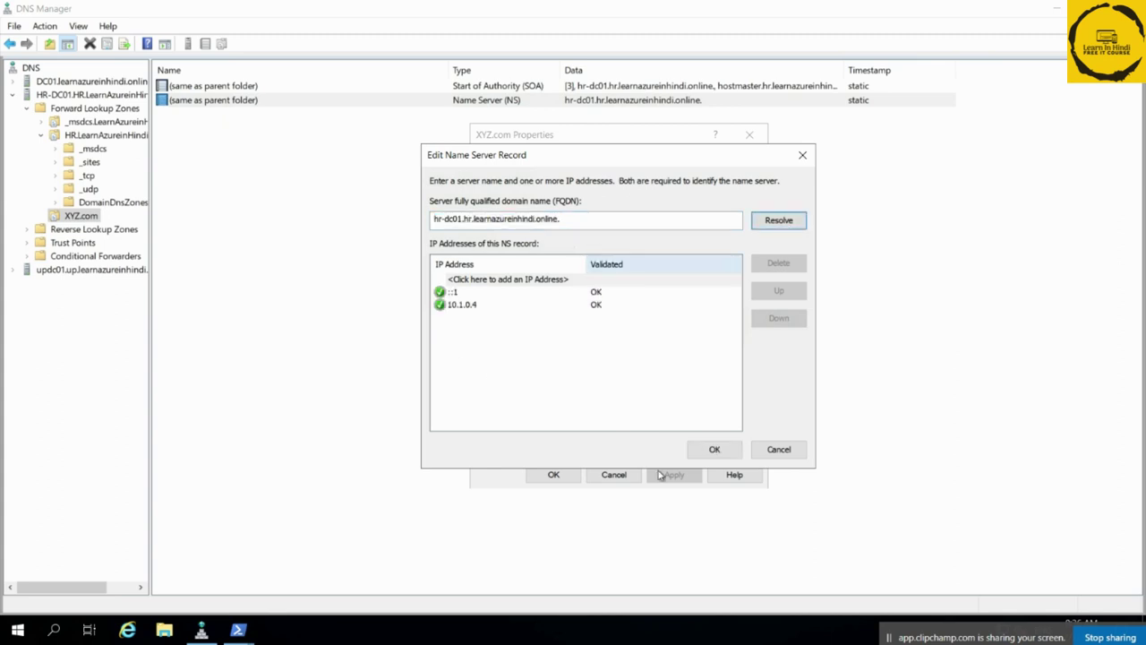
click(717, 451)
click(679, 477)
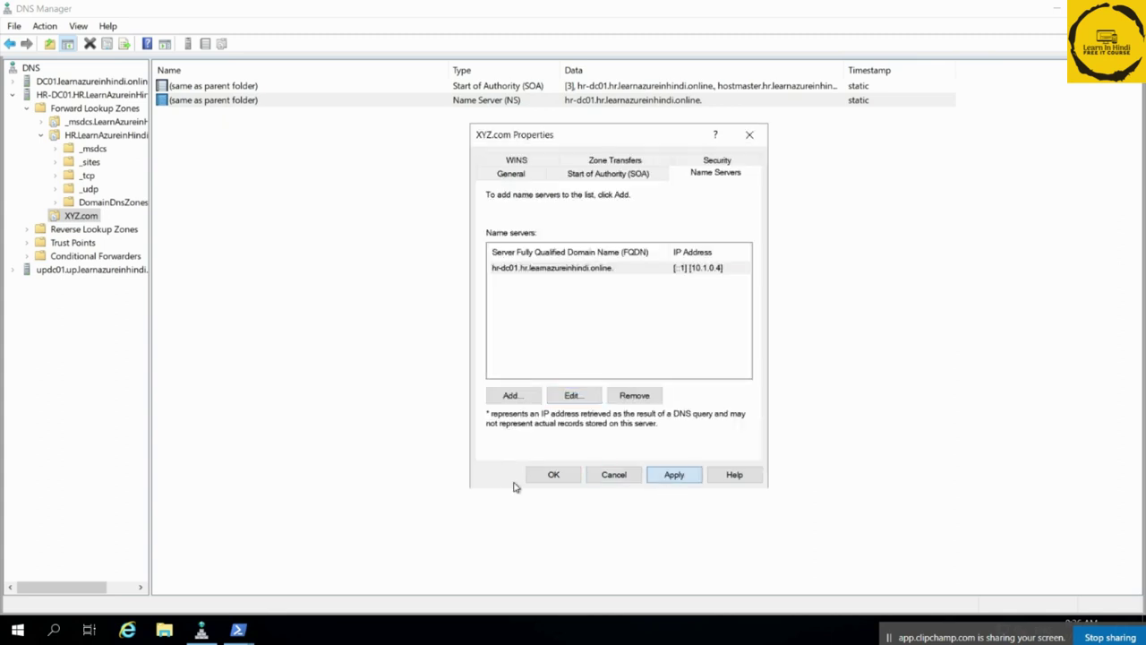
click(552, 474)
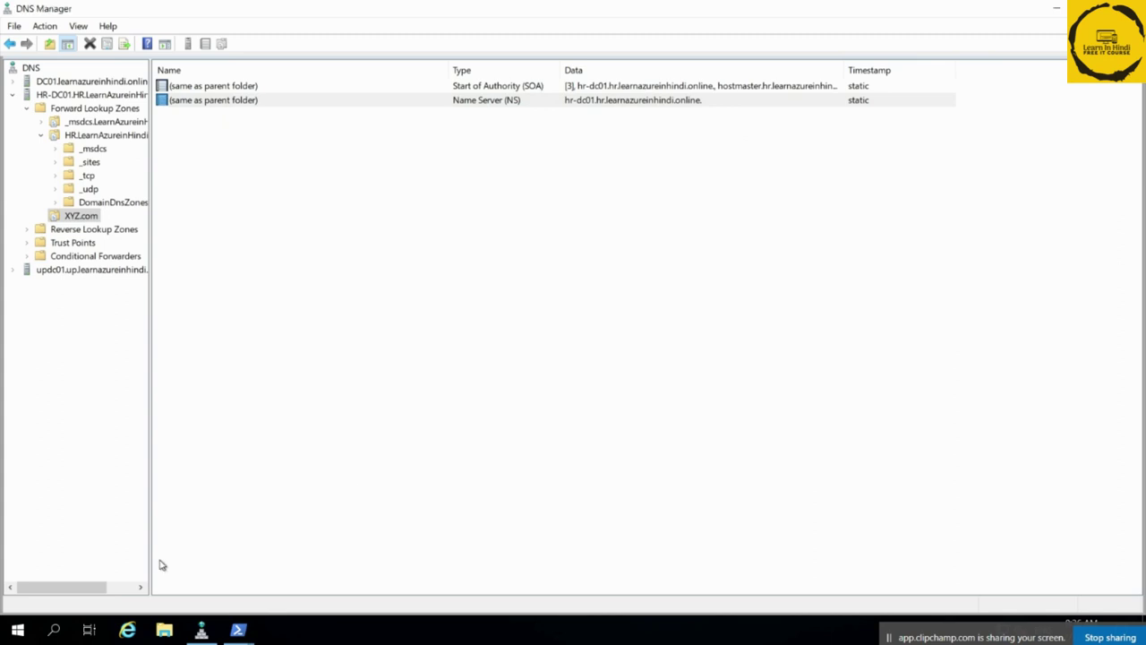
Open a Command Prompt window and start an interactive nslookup session
right_click(17, 630)
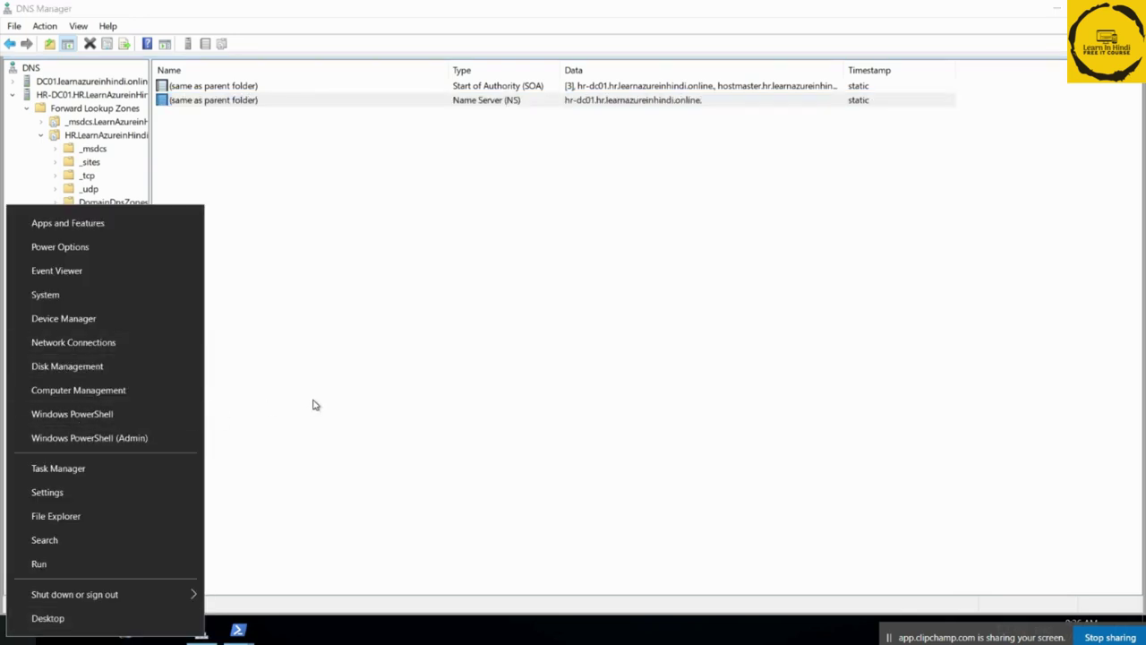
click(361, 324)
key(super+r)
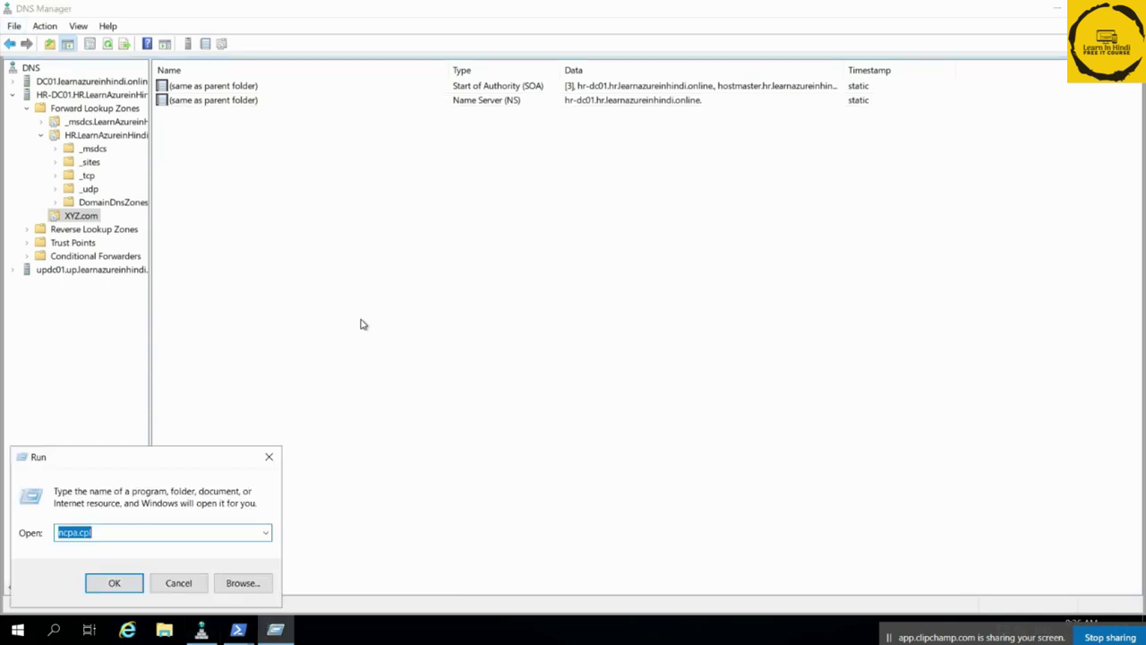
text(cmd)
key(Return)
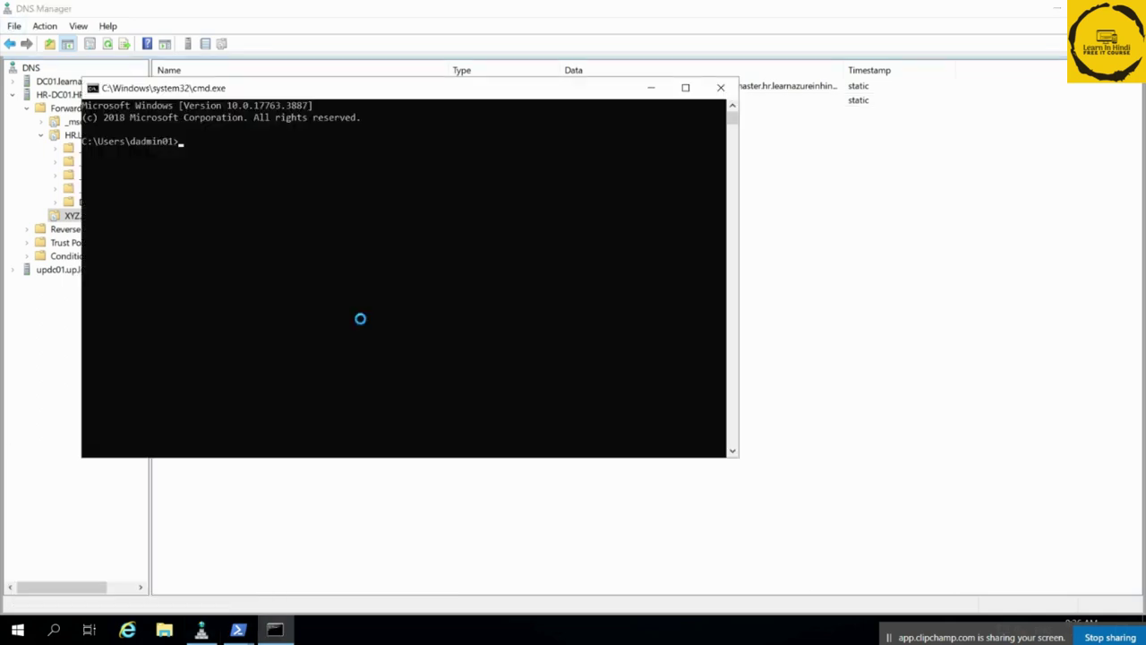
drag(299, 90, 451, 164)
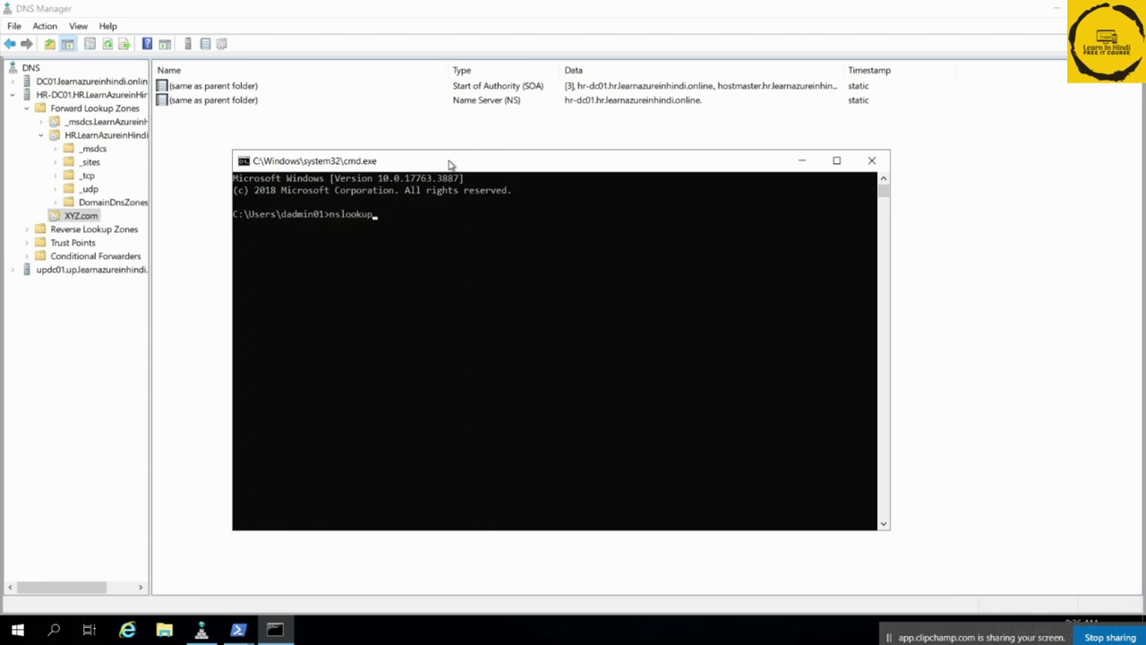
text(nslookup)
key(Return)
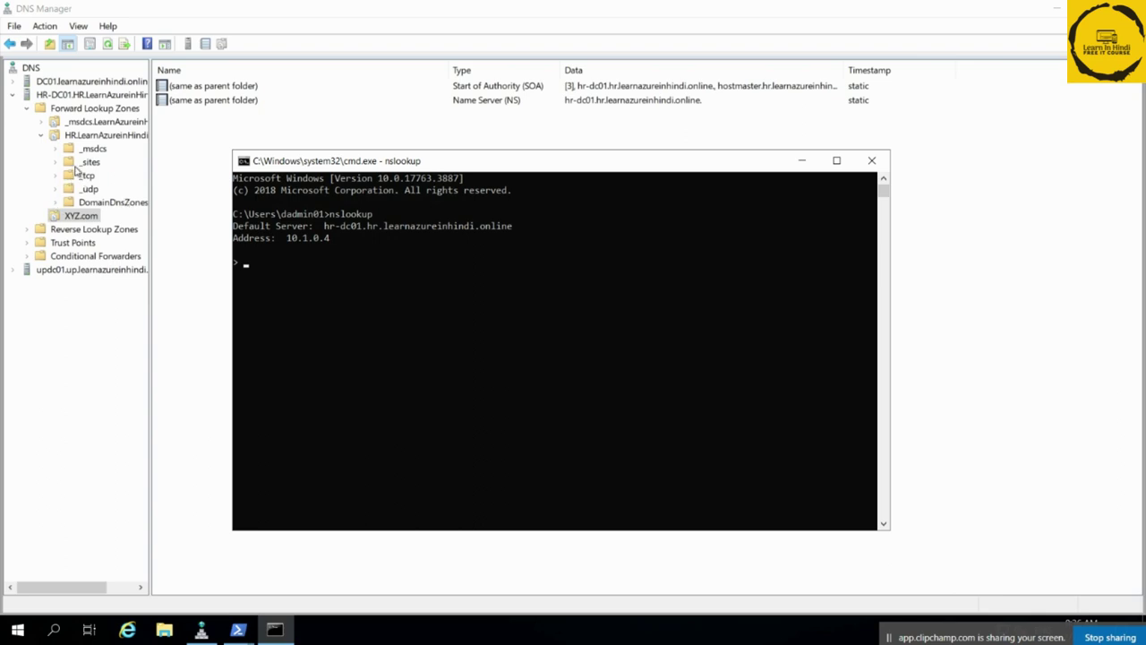
Look up google.com in nslookup and examine the responding server, its address and the type of answer
text(google.com)
key(Return)
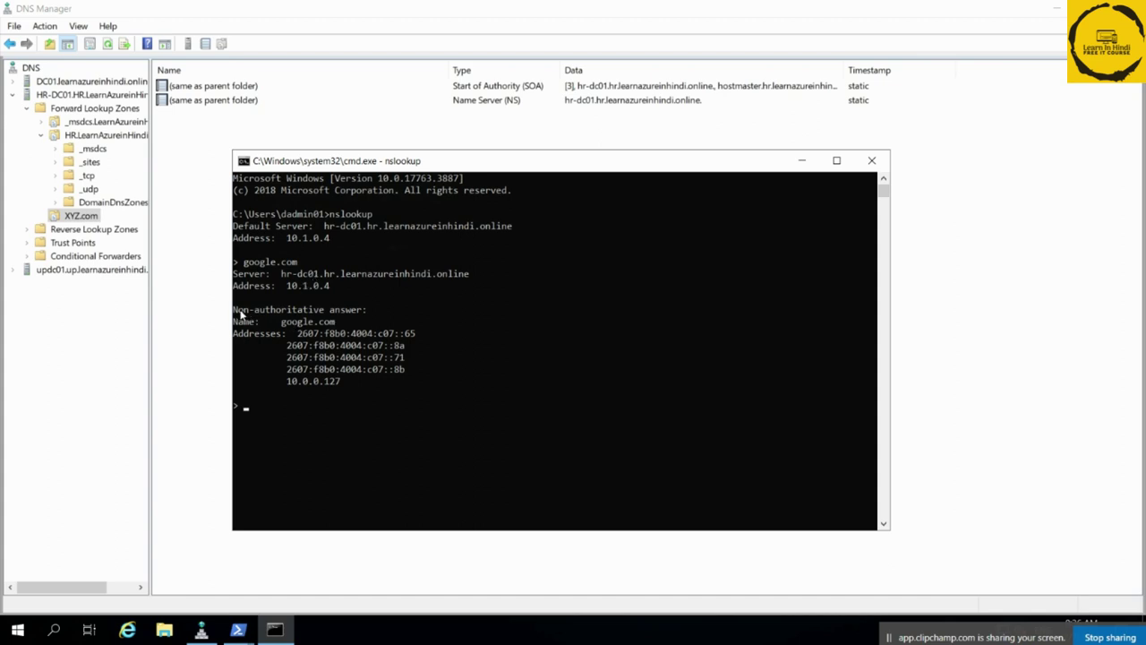
mouse_move(239, 312)
mouse_down()
mouse_move(367, 310)
mouse_move(240, 313)
mouse_up()
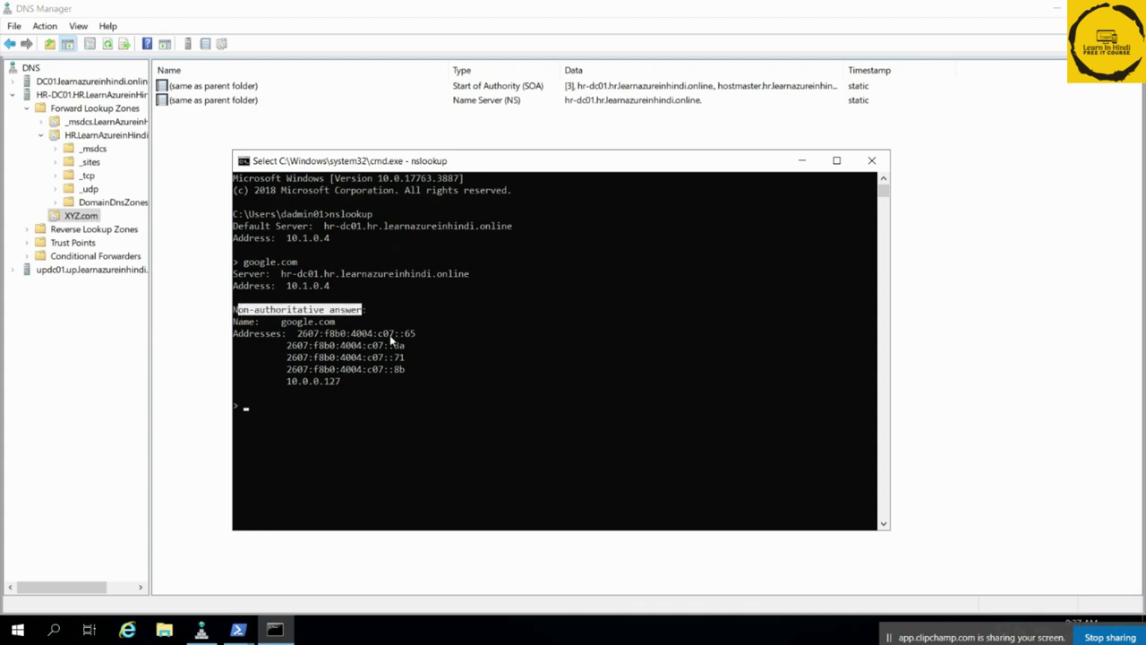
click(256, 319)
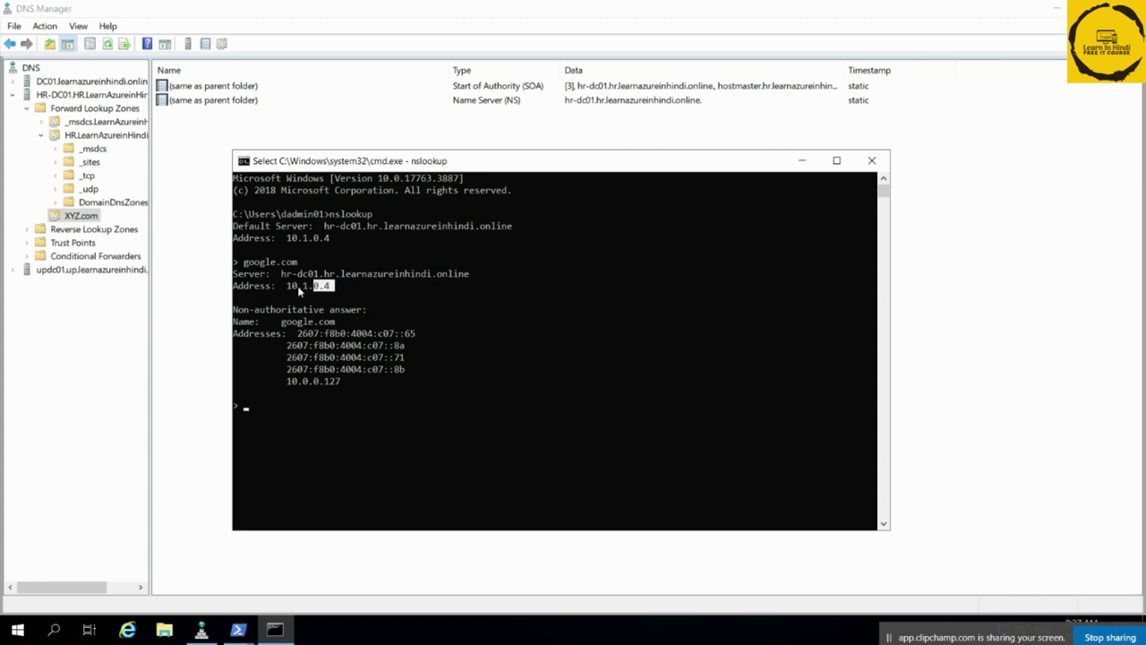
drag(299, 290, 240, 261)
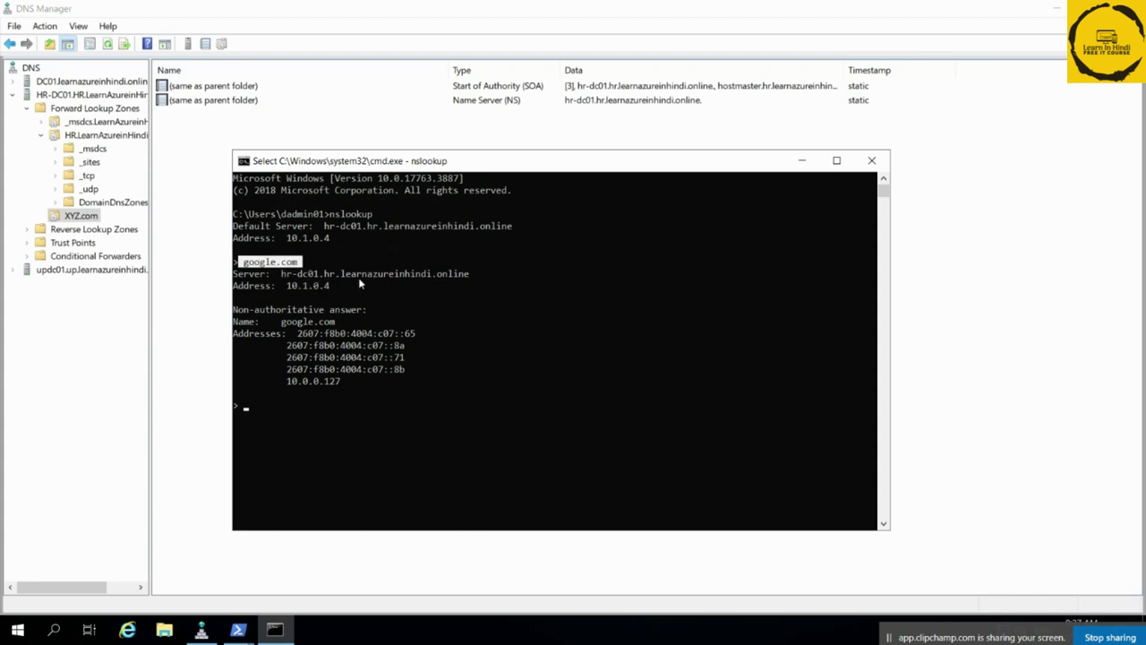
drag(334, 285, 294, 287)
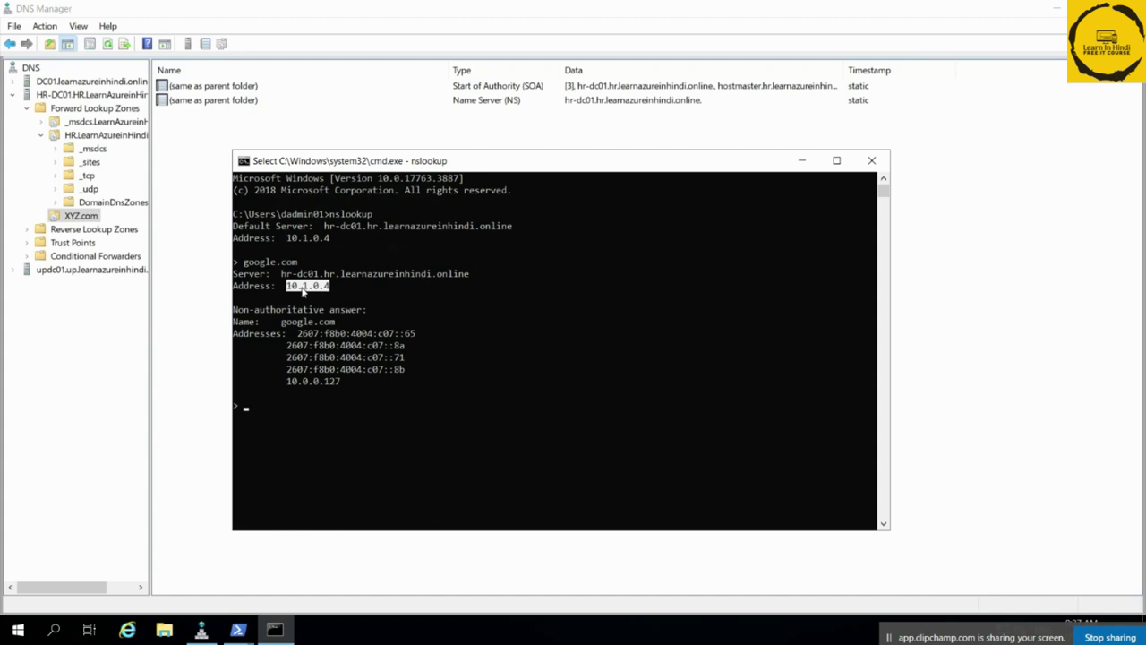
drag(299, 287, 332, 287)
drag(280, 274, 491, 275)
drag(246, 310, 360, 313)
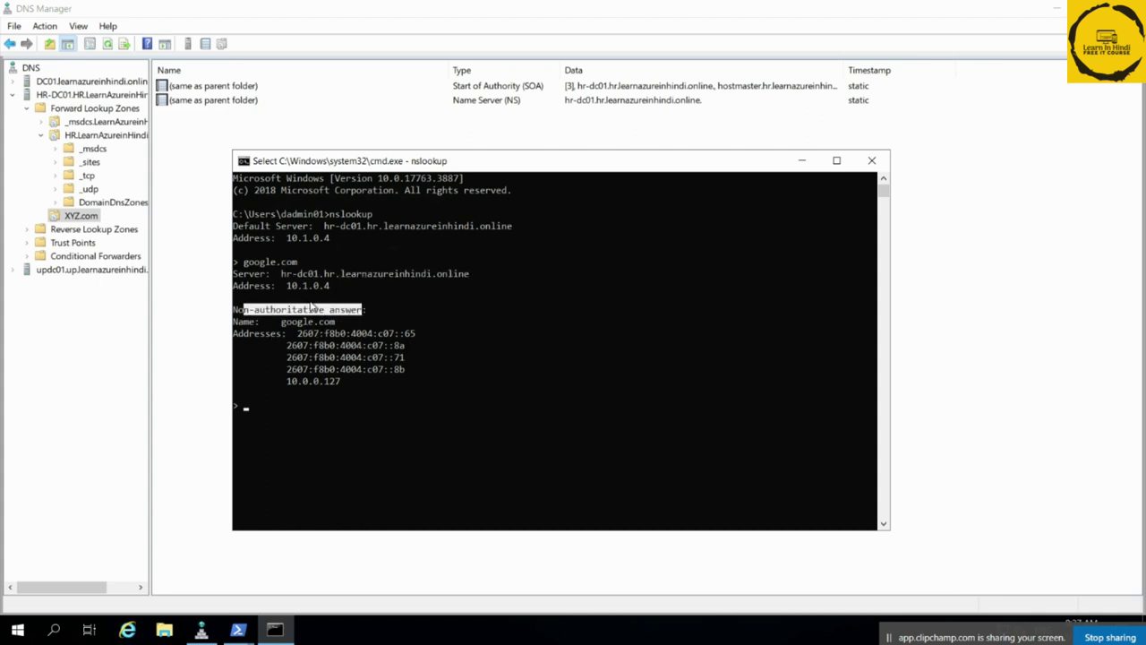
Show the list of forward lookup zones on HR-DC01 in DNS Manager and widen its Name column
click(90, 137)
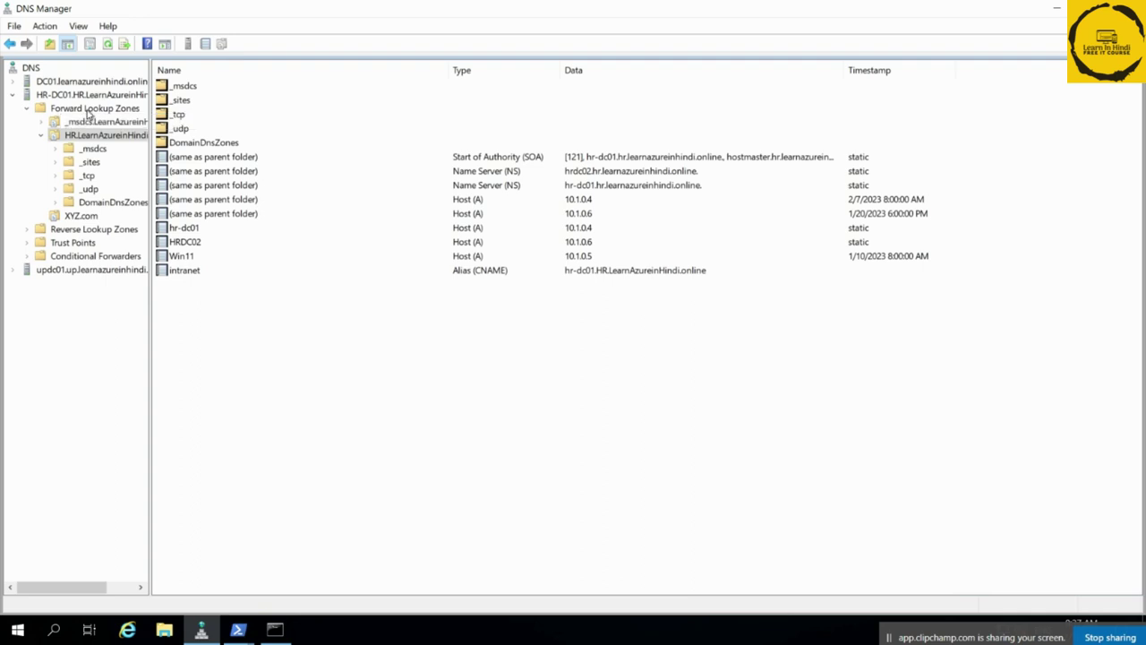
click(90, 108)
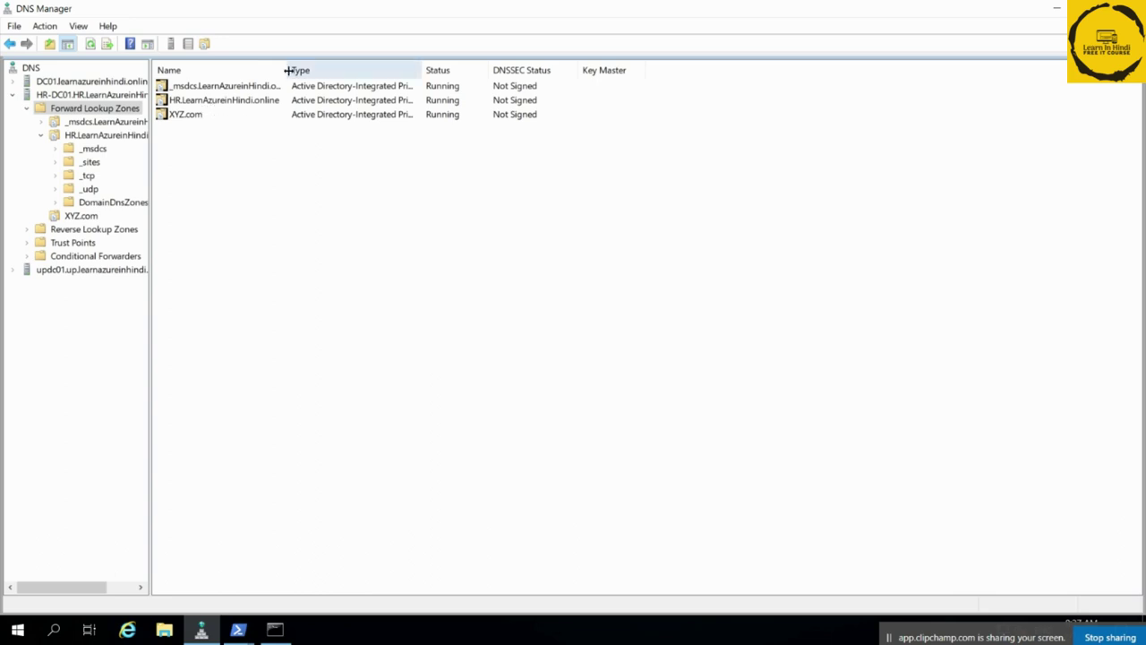
drag(329, 70, 396, 70)
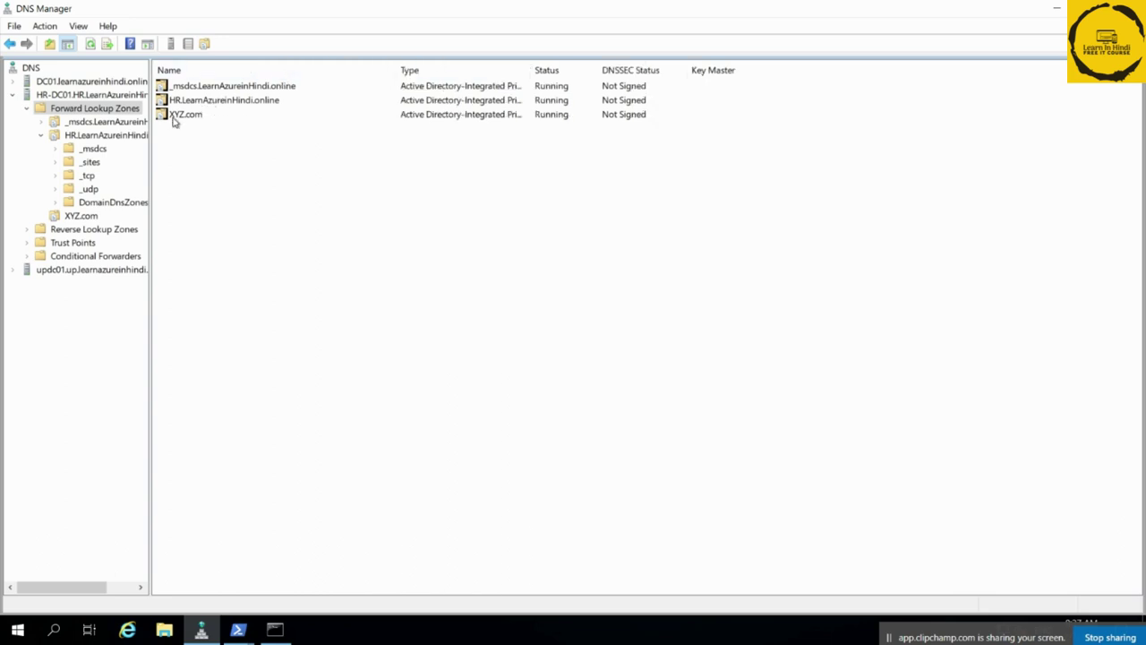
Add a host (A) record named test with IP address 10.0.0.9 to the XYZ.com zone
click(193, 118)
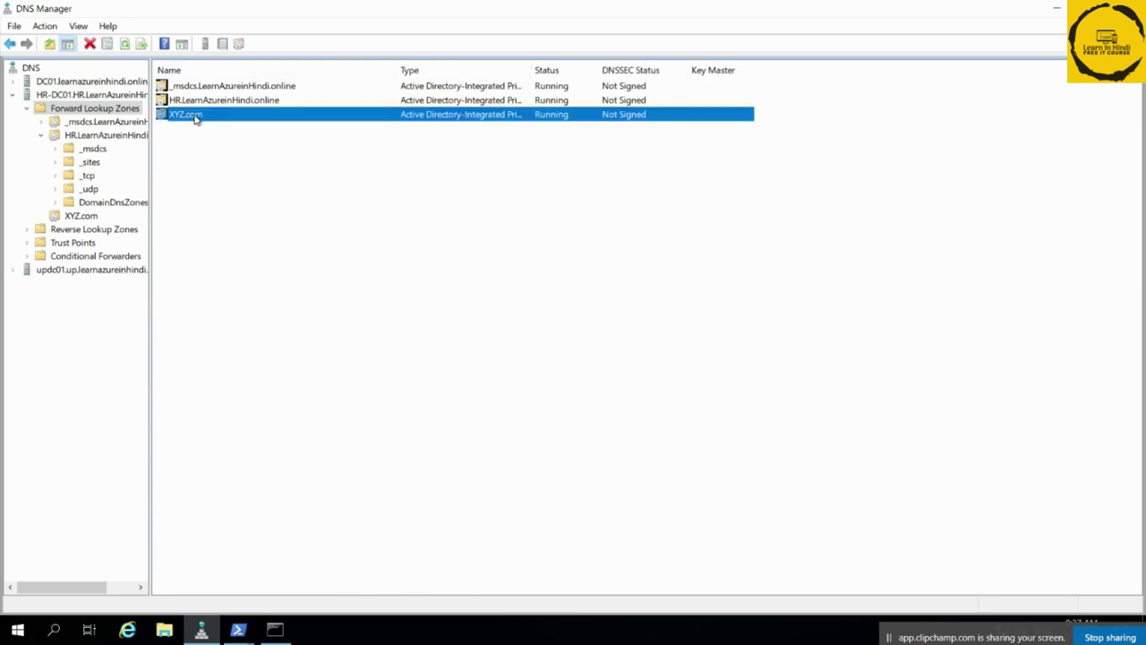
double_click(197, 117)
right_click(264, 145)
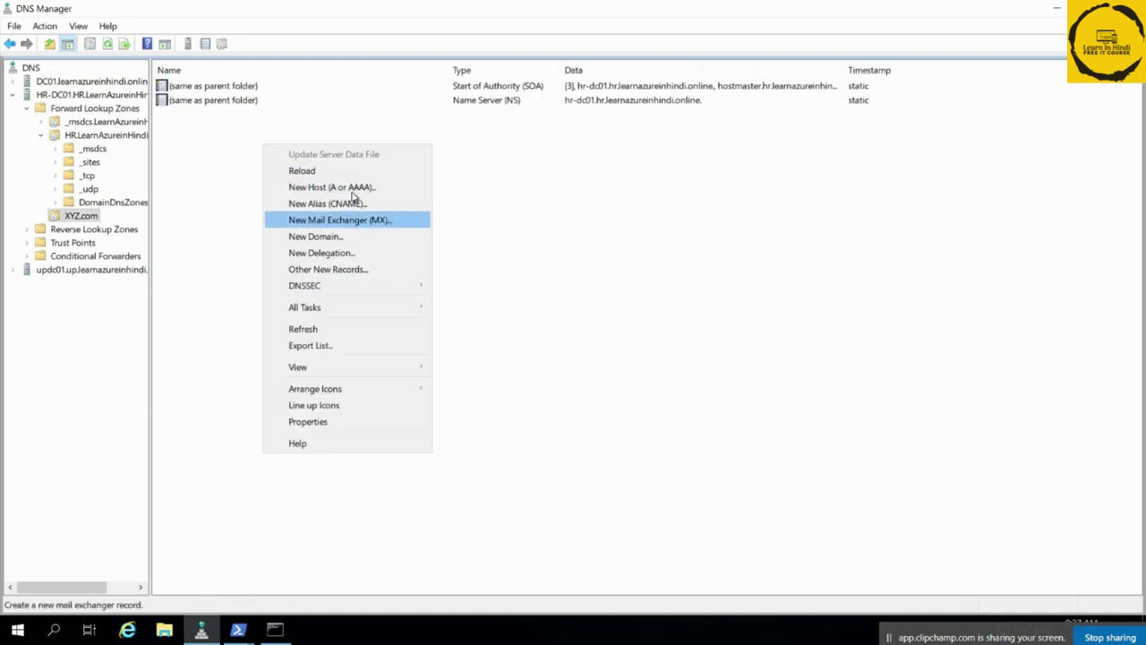
click(360, 189)
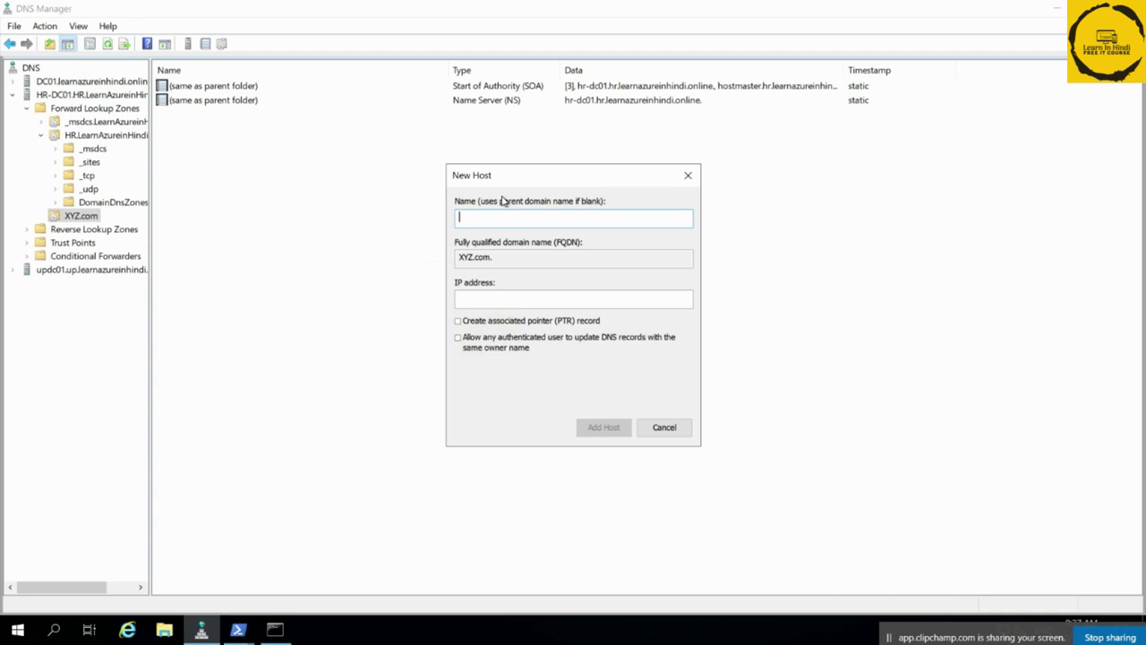
text(test)
click(492, 301)
text(10.0.0.9)
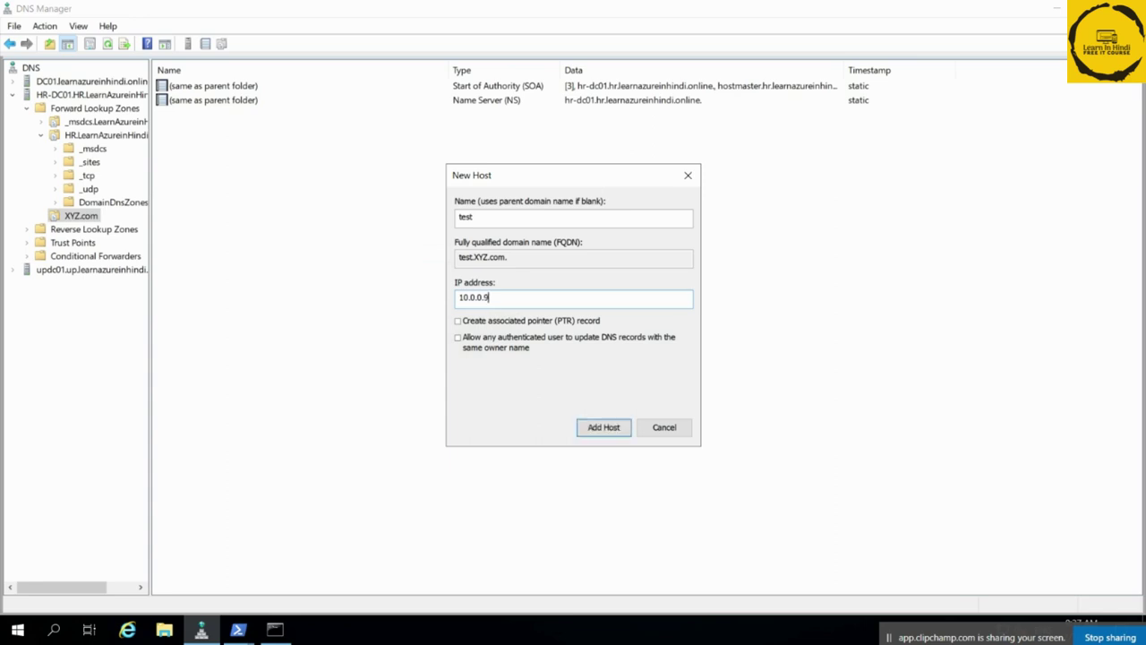
click(605, 428)
click(677, 421)
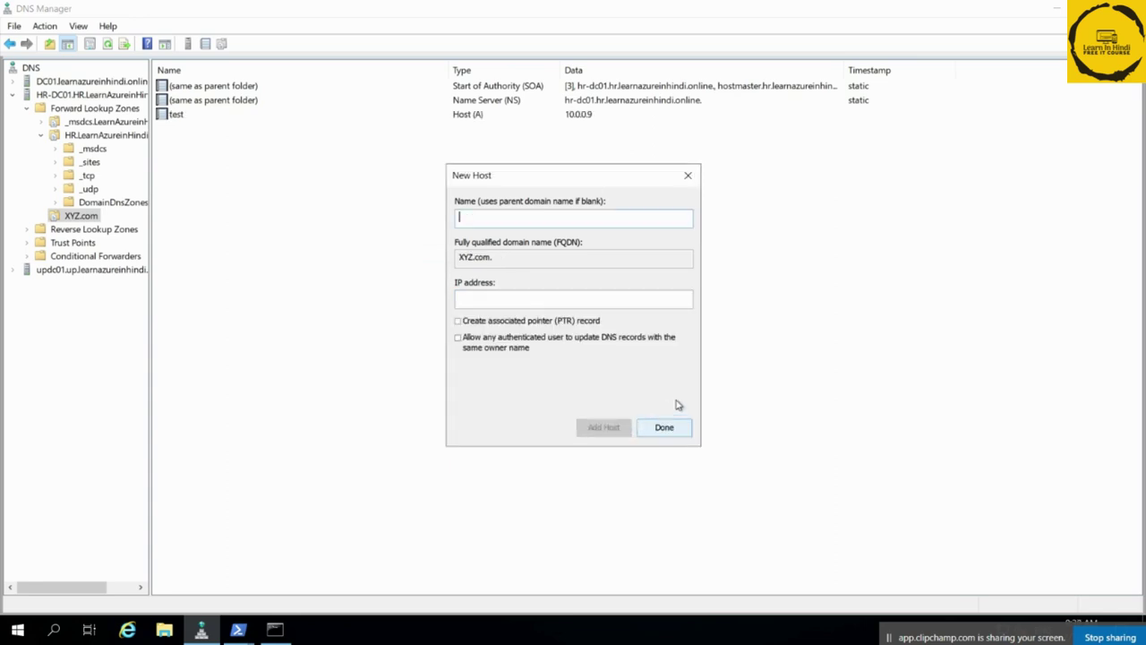
click(672, 430)
Look up test.xyz.com in the open nslookup session, examine its answer, and end the session
click(276, 631)
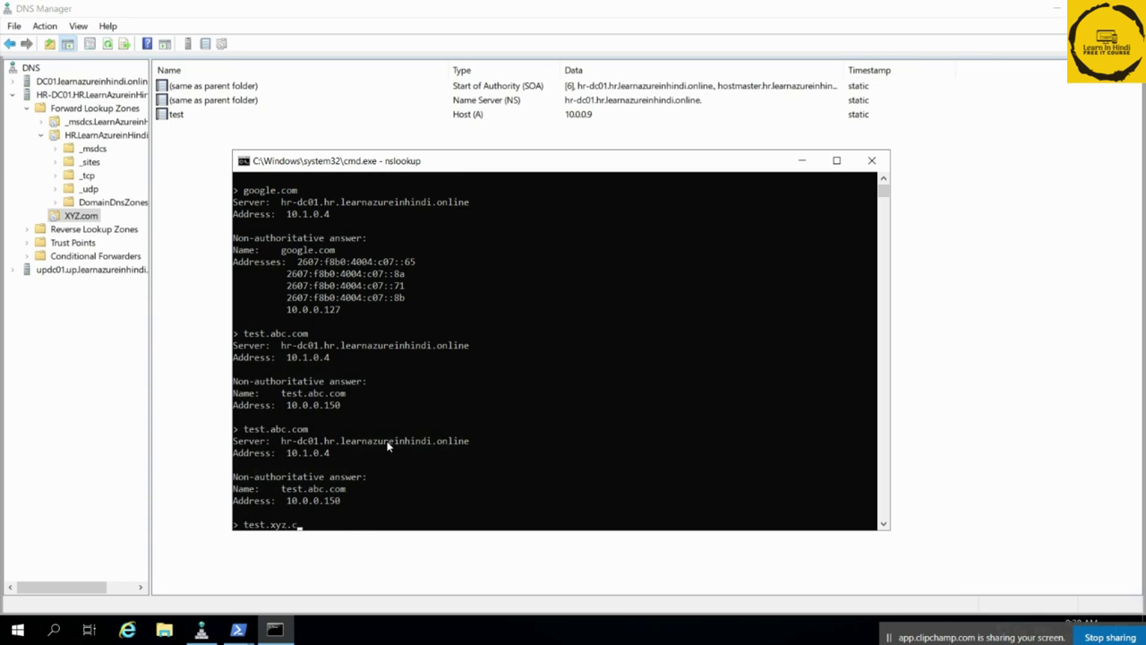
text(test.xyz.com)
key(Return)
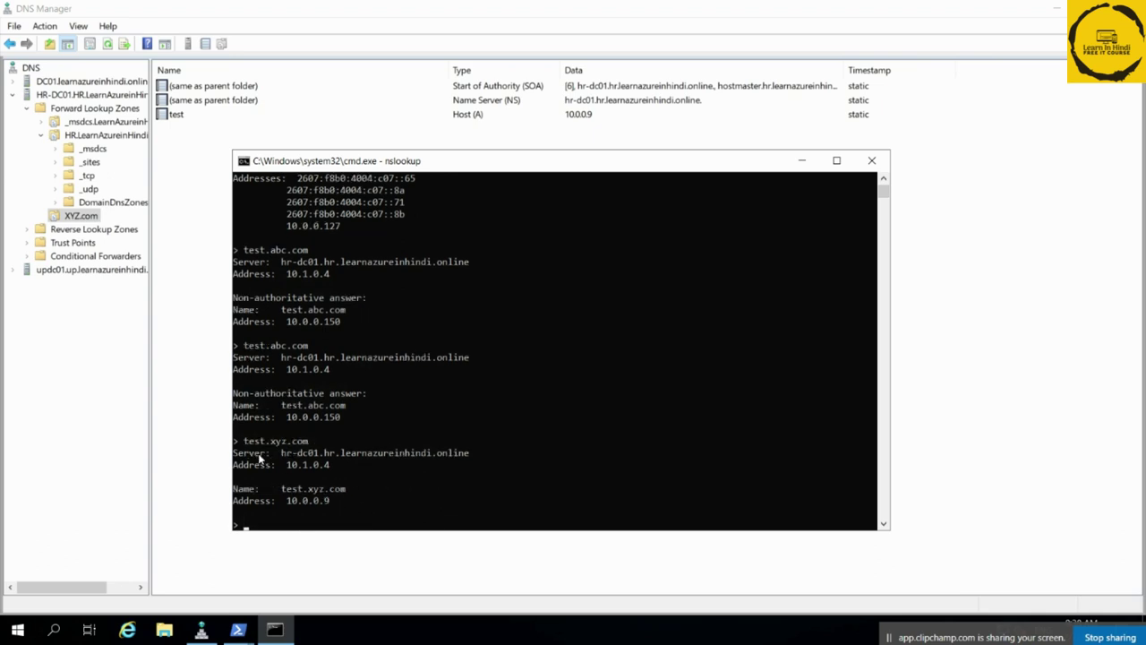
drag(252, 454, 356, 501)
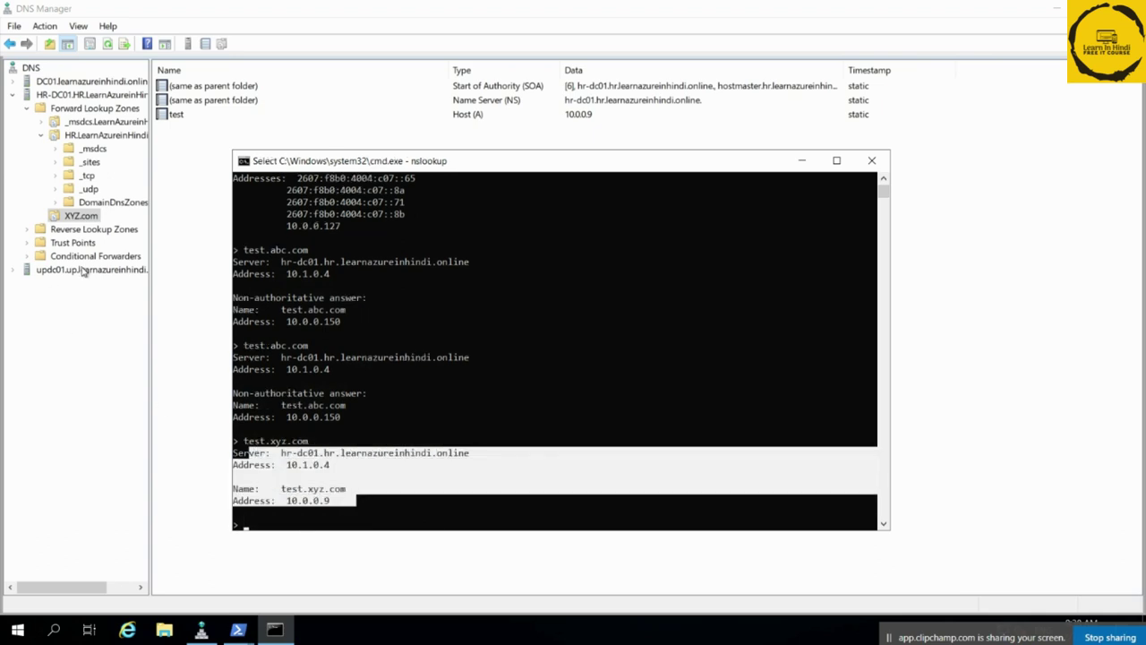
click(299, 418)
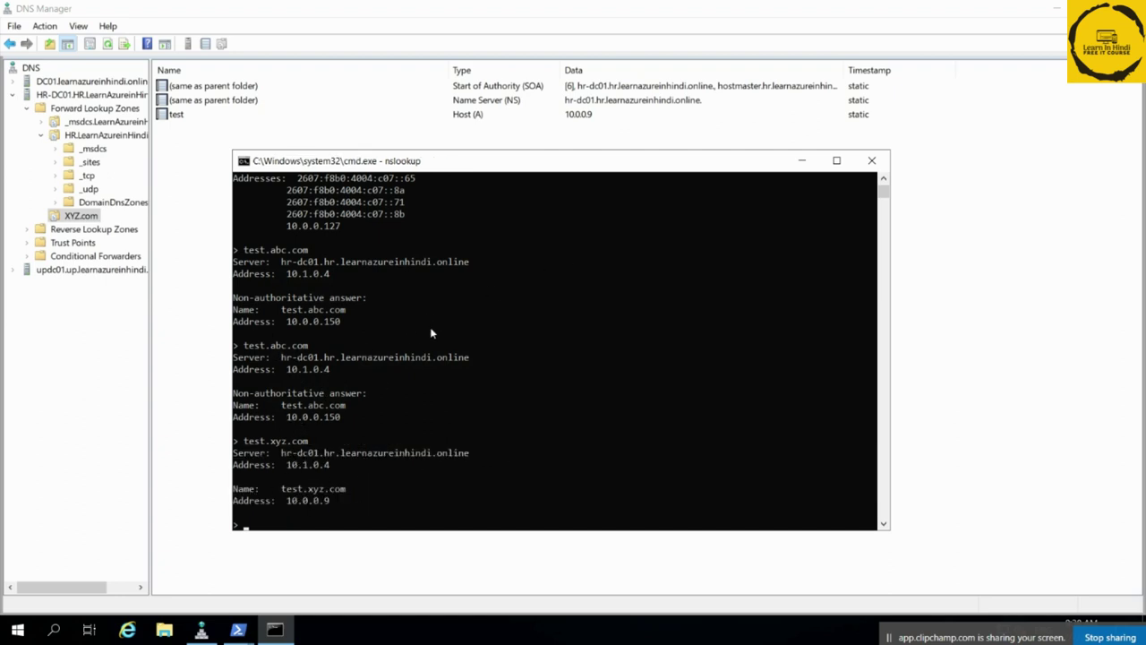
key(Escape)
scroll(366, 341, down, 5)
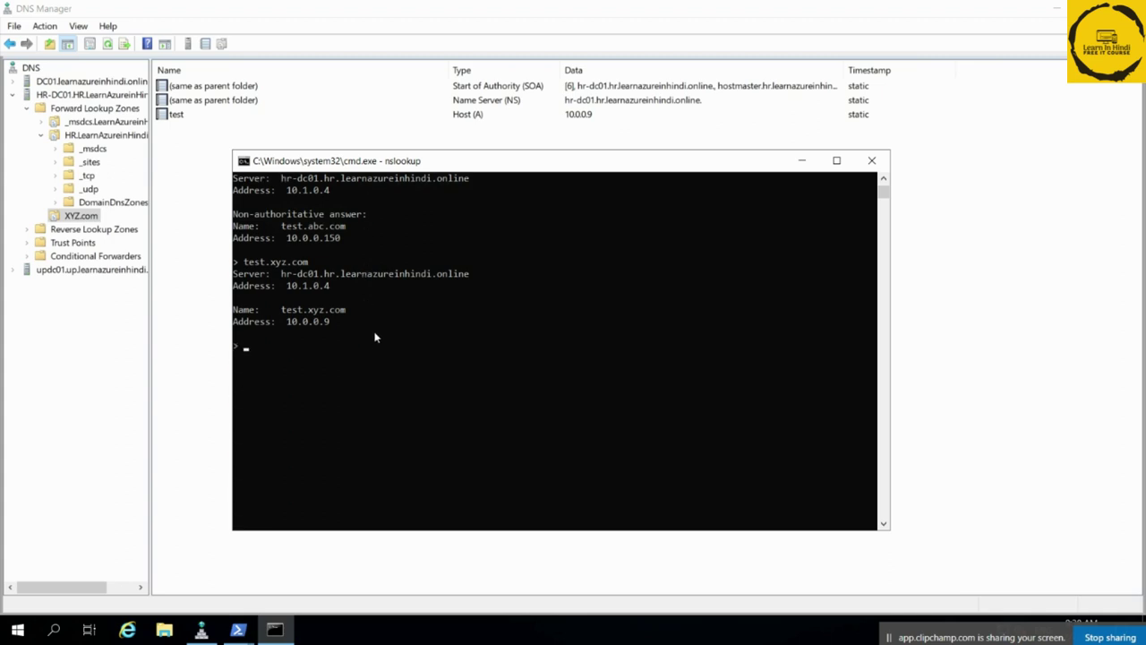
key(ctrl+c)
scroll(381, 336, down, 6)
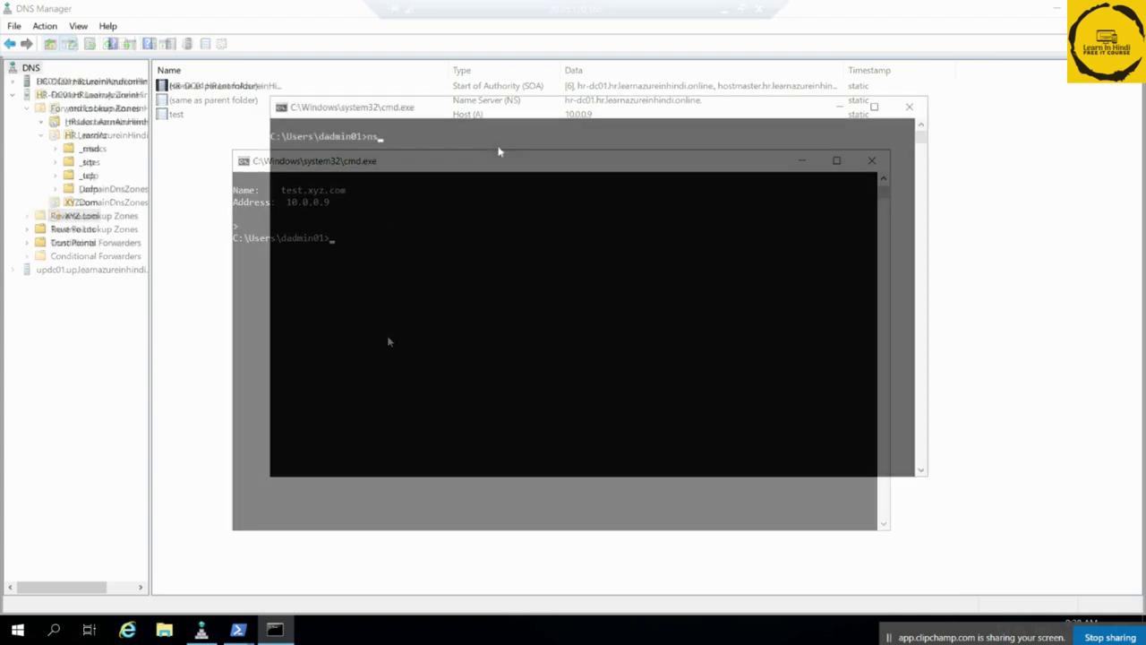
Start nslookup in the other server's Command Prompt and examine which default DNS server it uses
text(p)
key(Return)
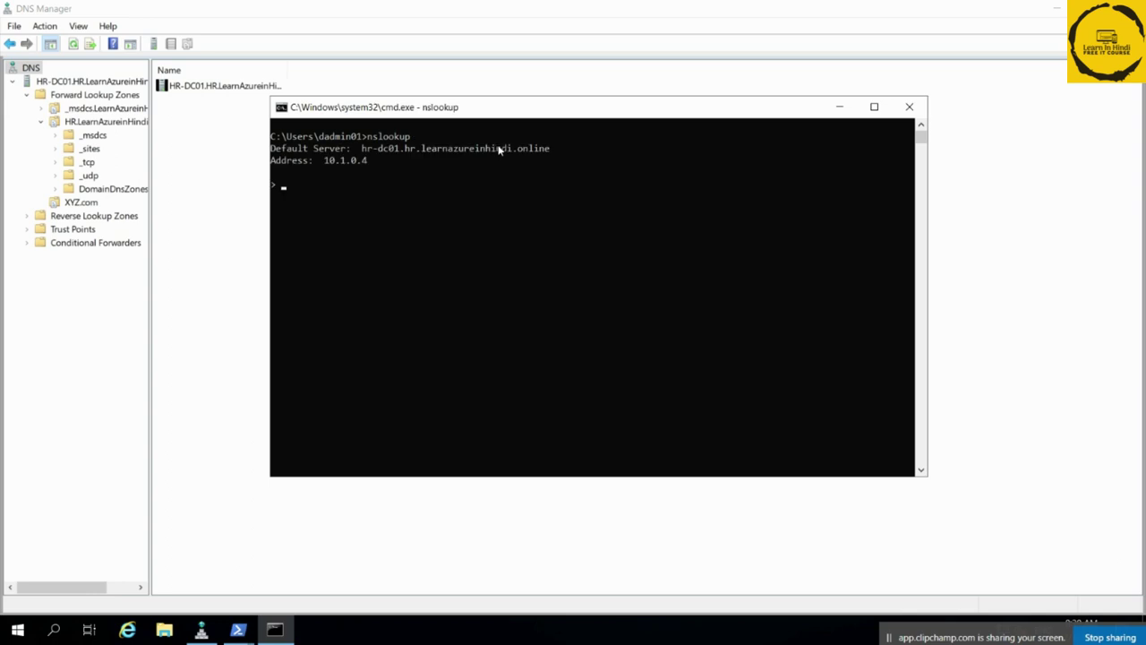
drag(362, 148, 548, 150)
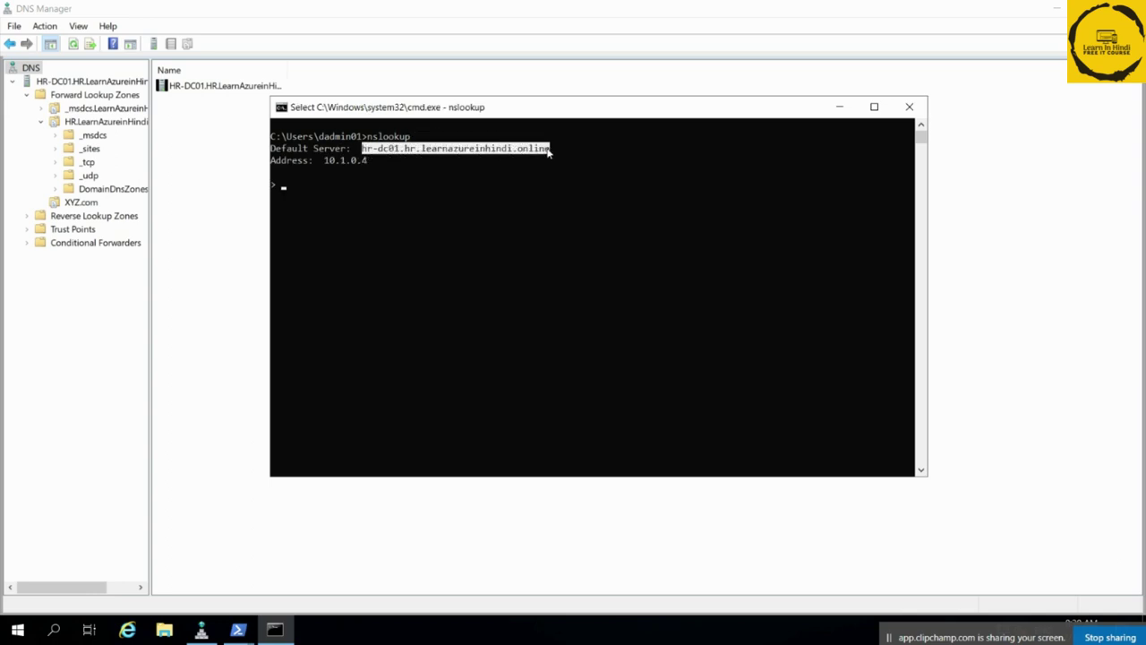
drag(356, 160, 541, 152)
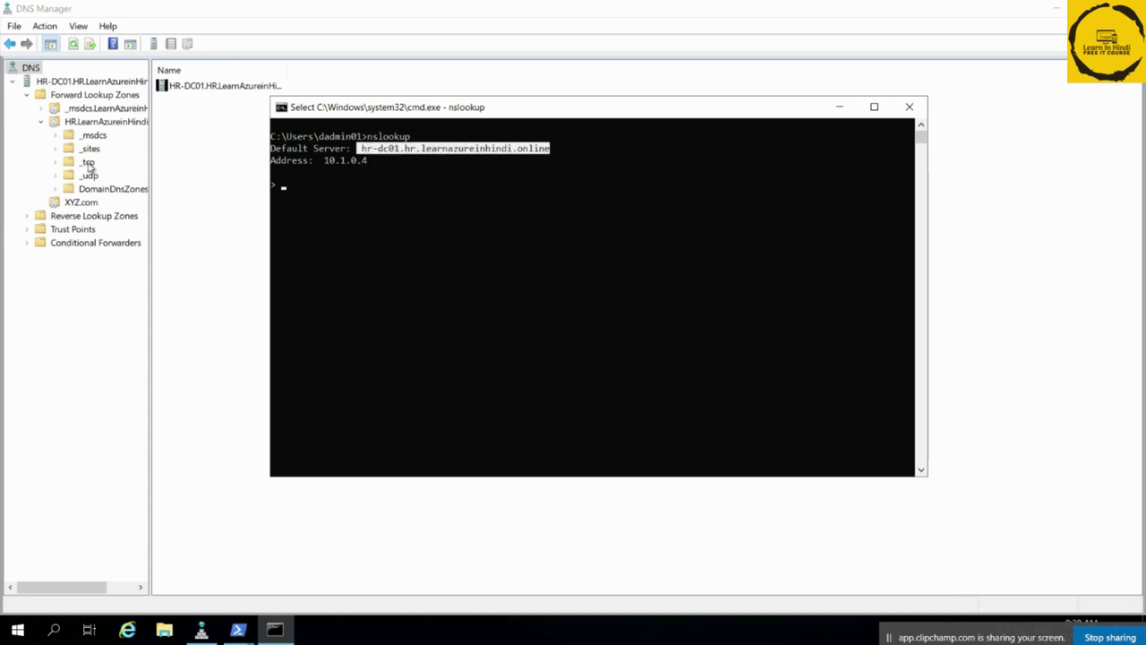
Review the forward lookup zones in DNS Manager and the test host record in the XYZ.com zone
click(42, 123)
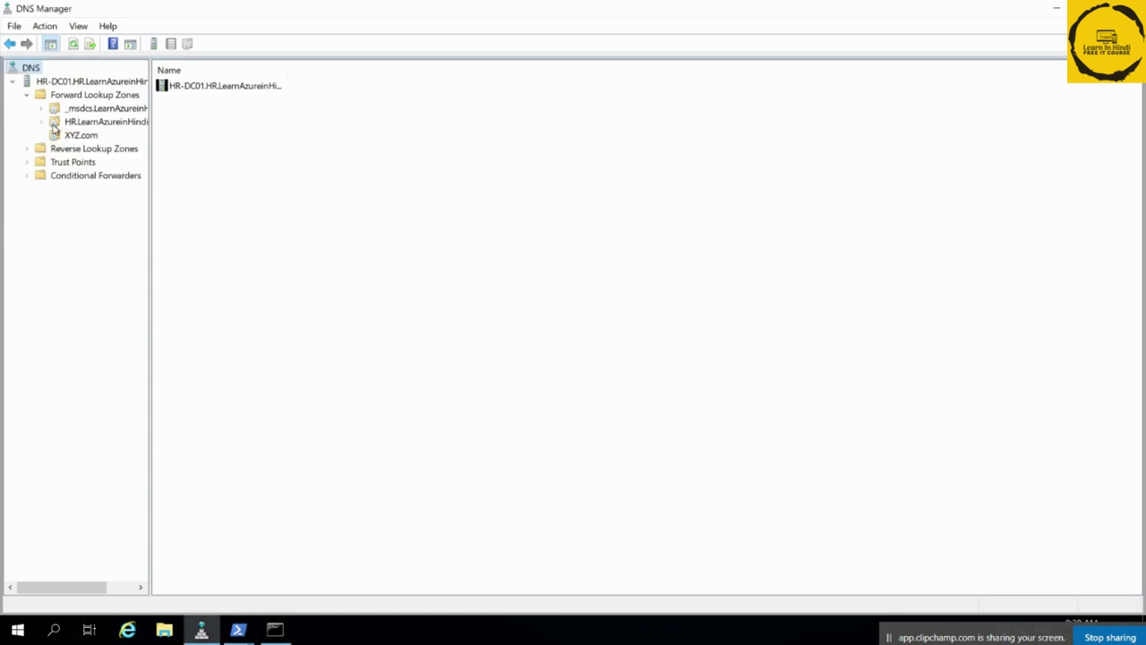
click(77, 99)
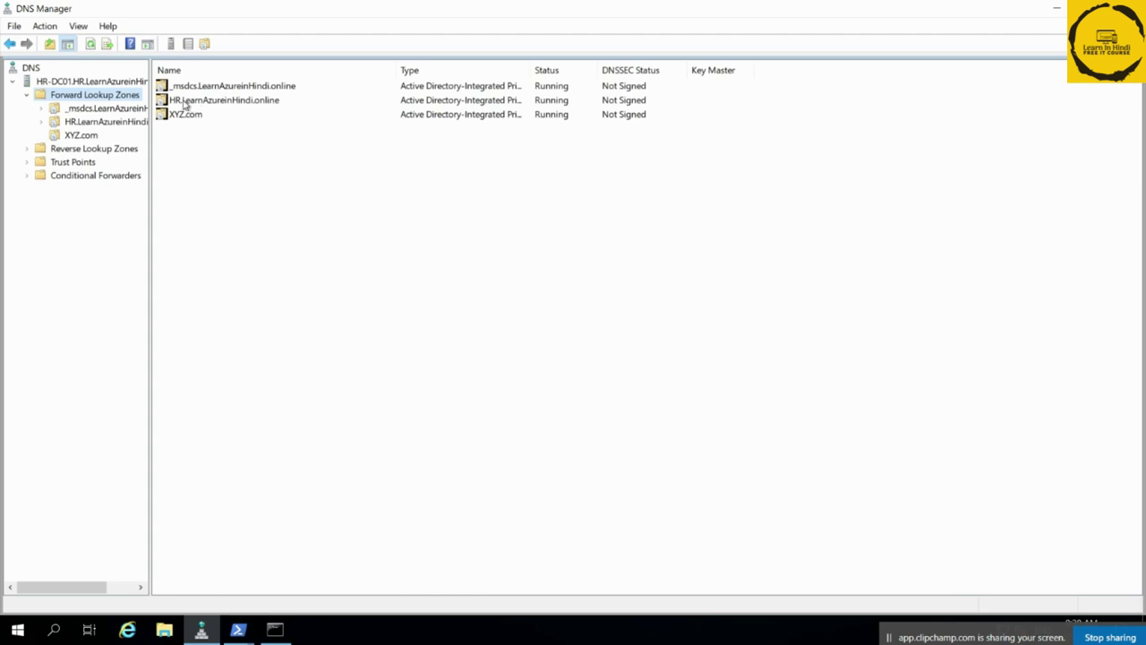
click(183, 102)
click(184, 115)
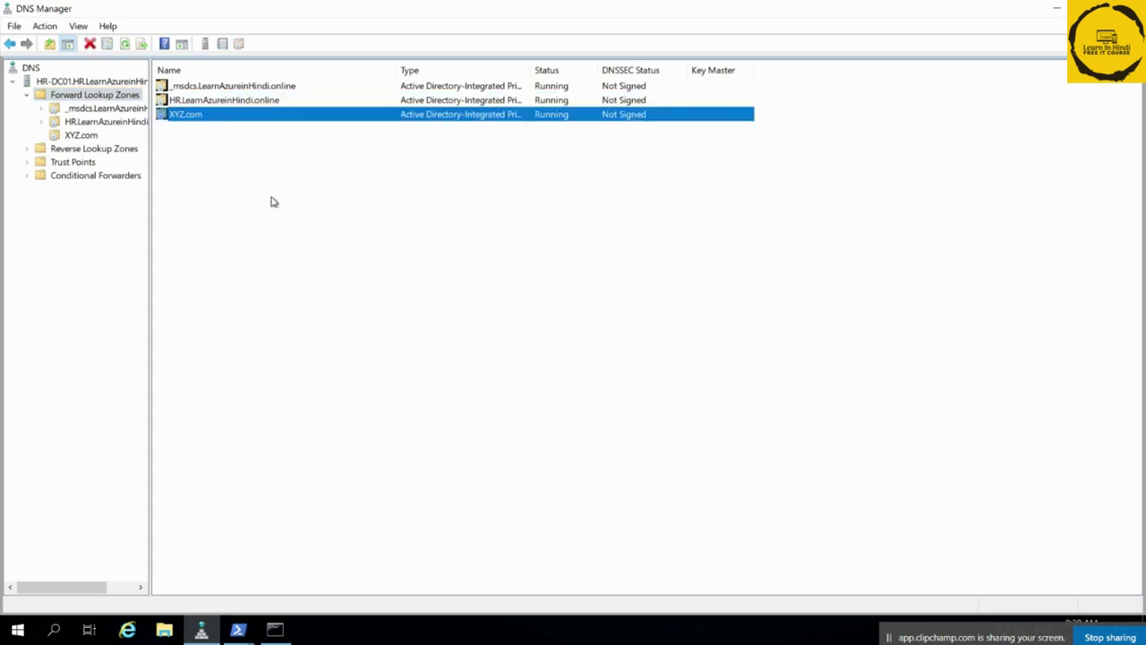
click(285, 630)
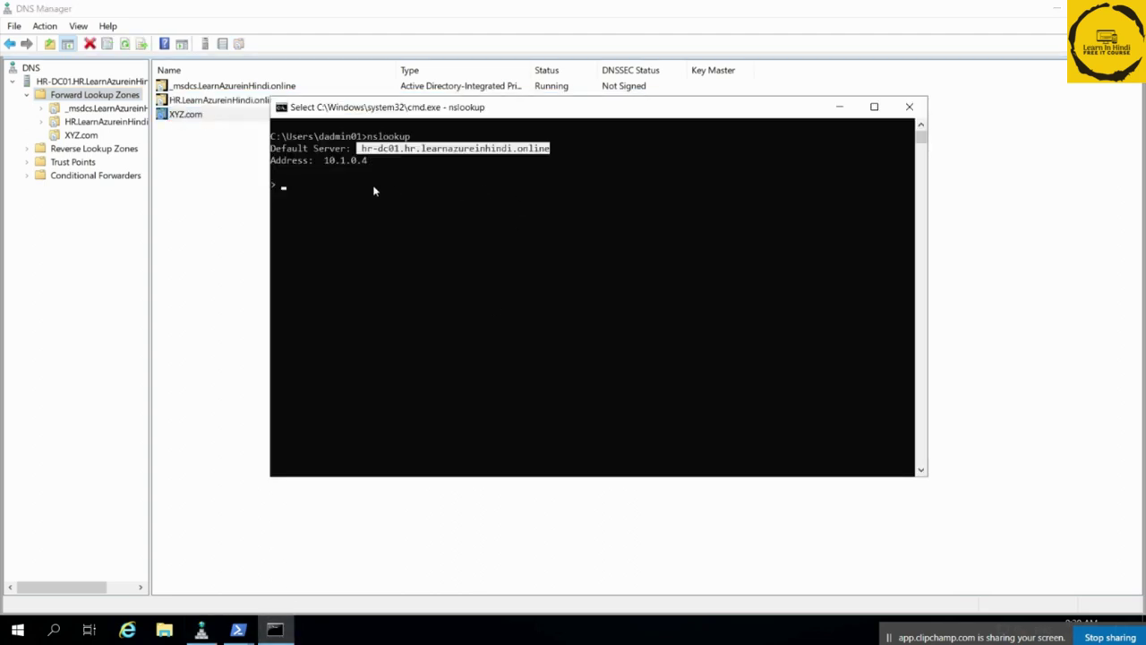
double_click(185, 114)
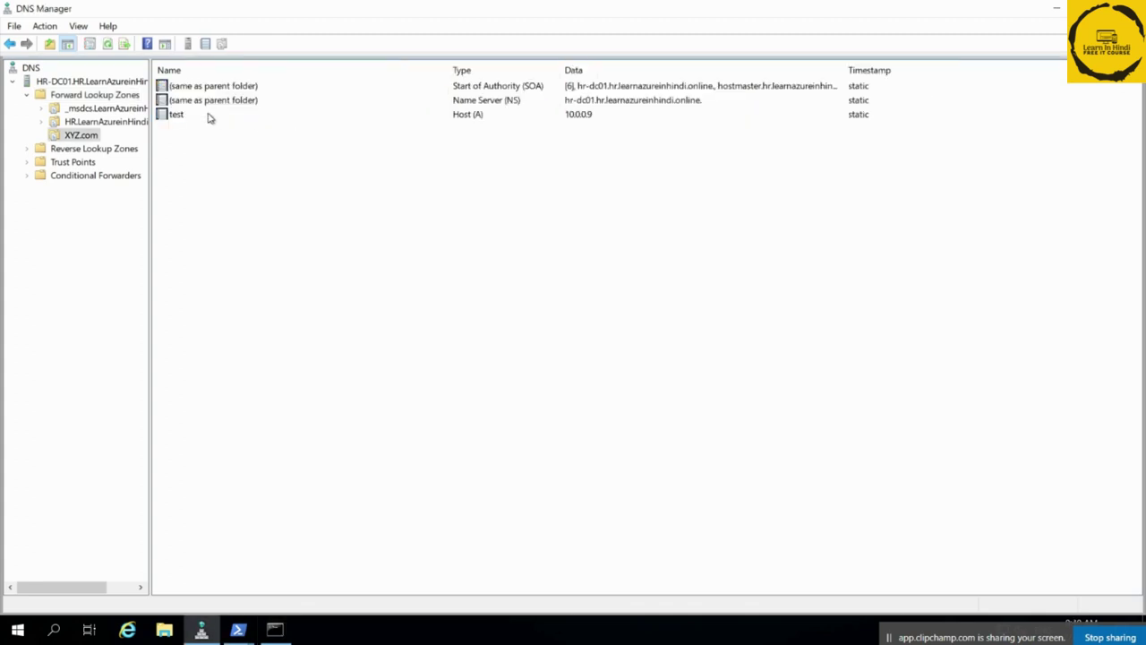
click(403, 119)
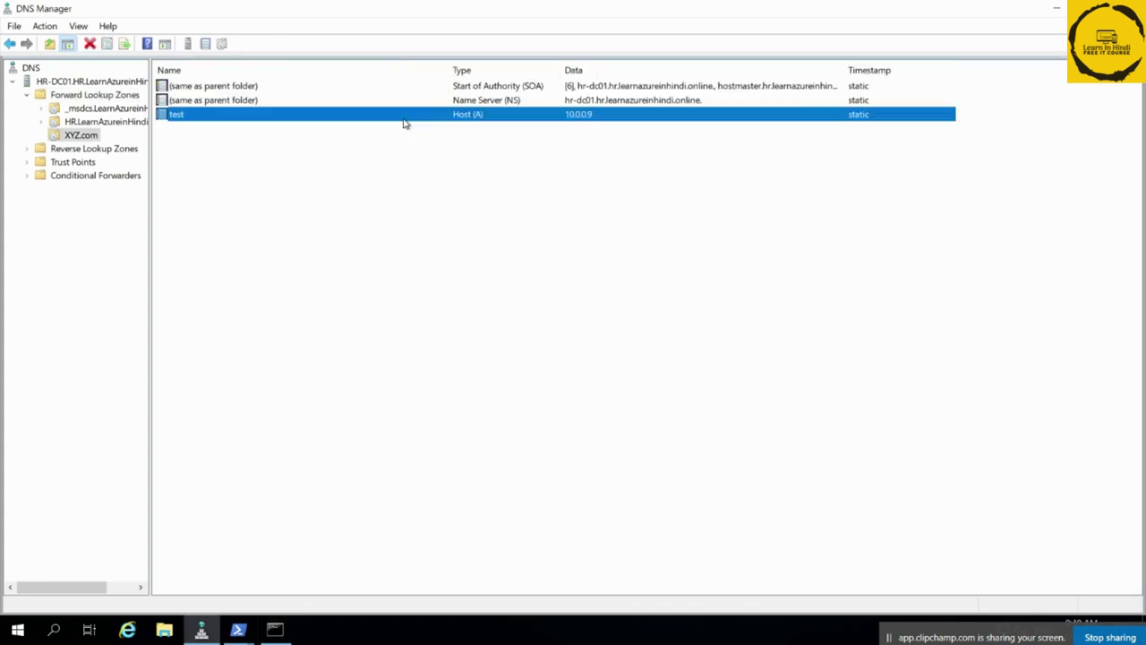
Look up test.xyz.com in the open nslookup session and examine its answer
click(275, 629)
drag(419, 113, 497, 148)
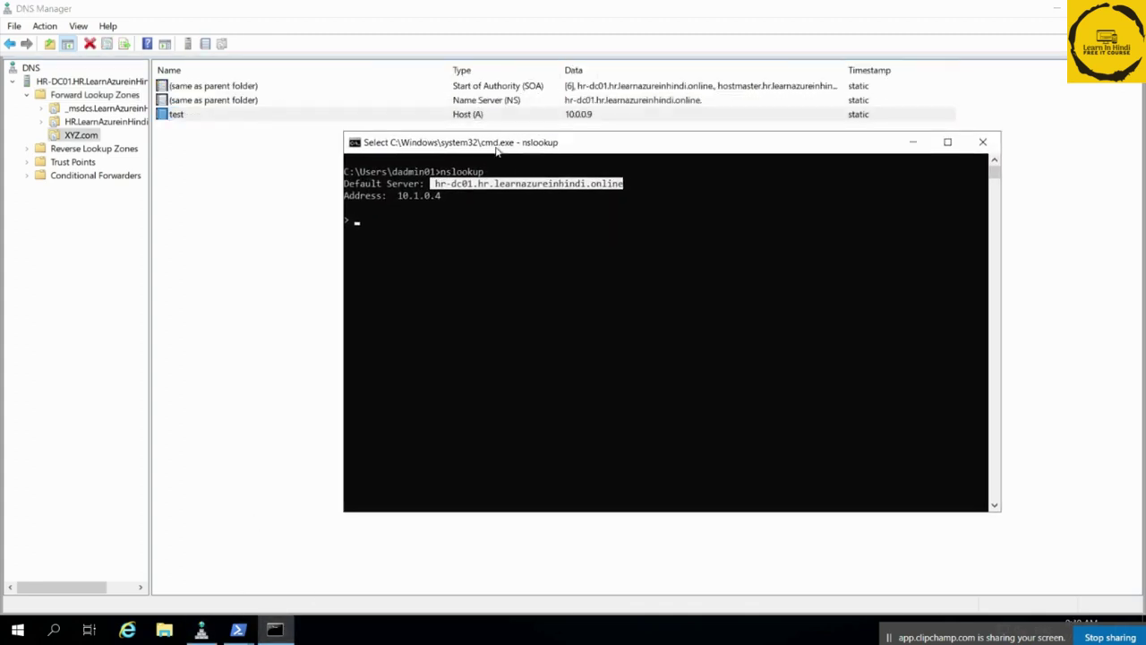
text(t)
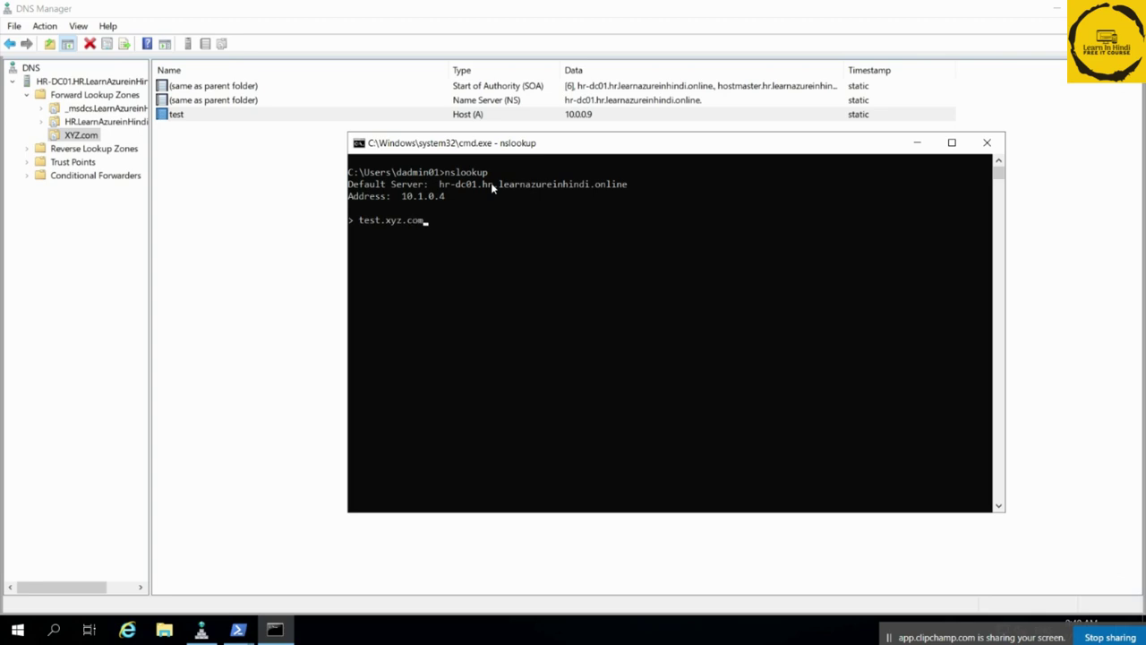
text(est.xyz.com)
key(Return)
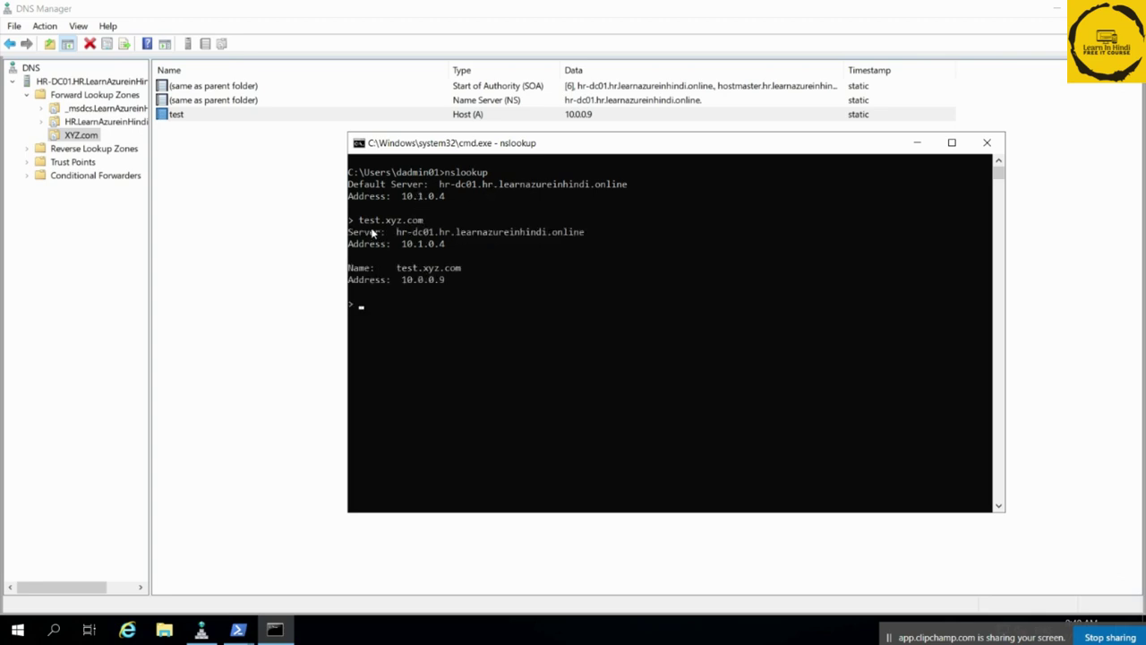
drag(360, 220, 487, 232)
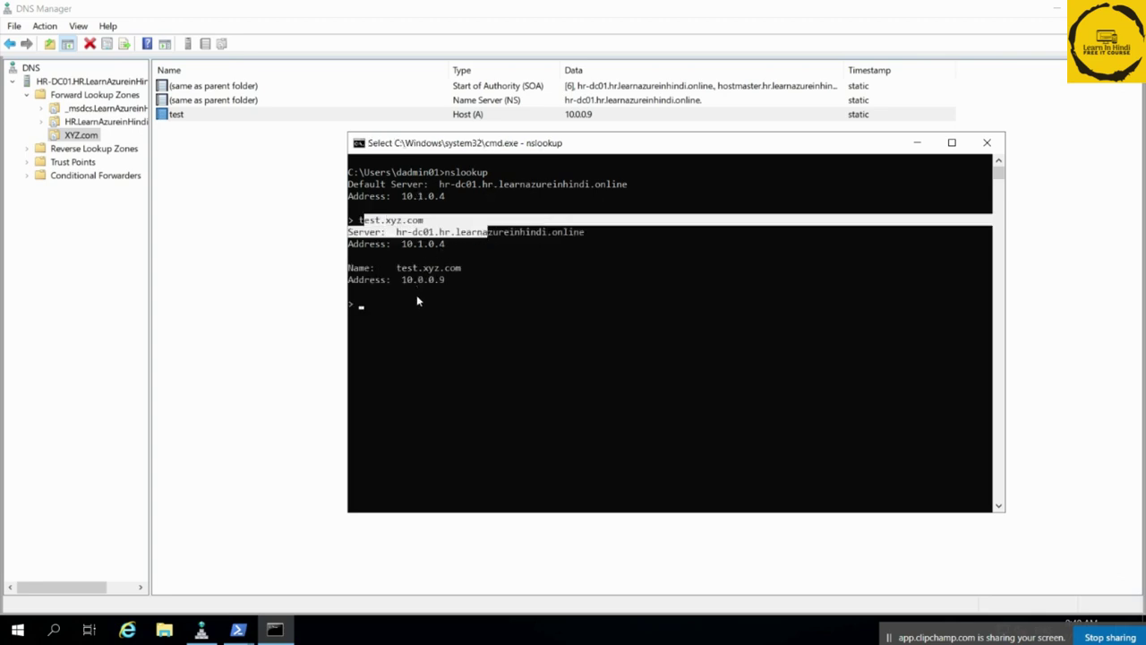
Look up google.com in the same nslookup session and examine whether its answer is authoritative
text(google.)
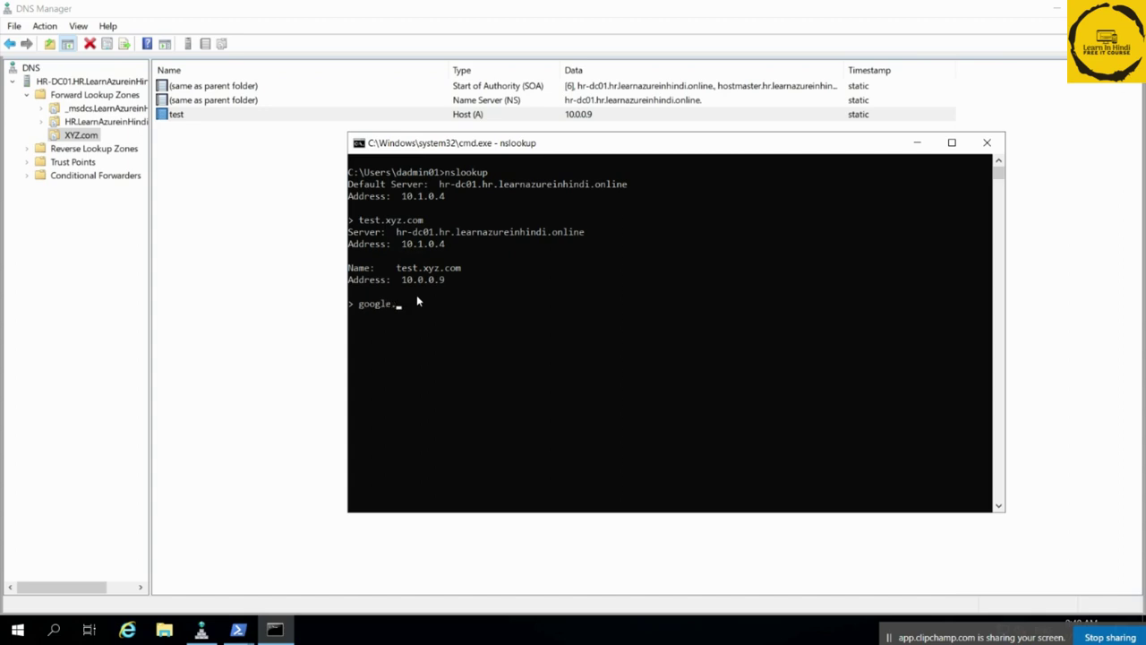
text(com)
key(Return)
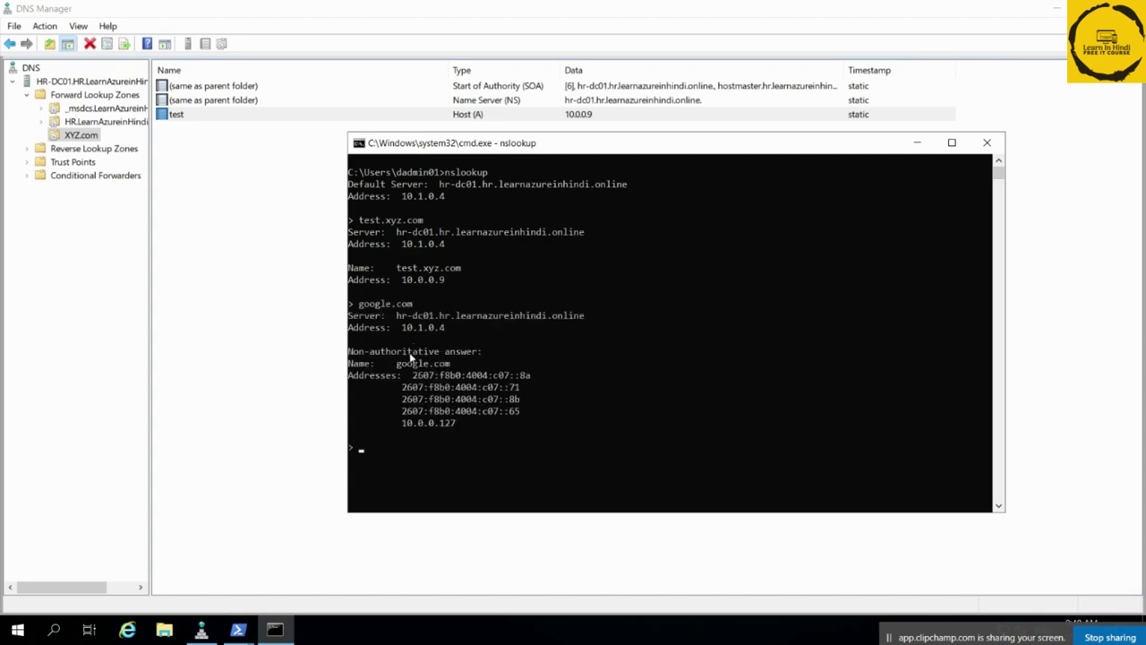
mouse_move(359, 356)
mouse_down()
mouse_move(474, 364)
mouse_move(348, 353)
mouse_up()
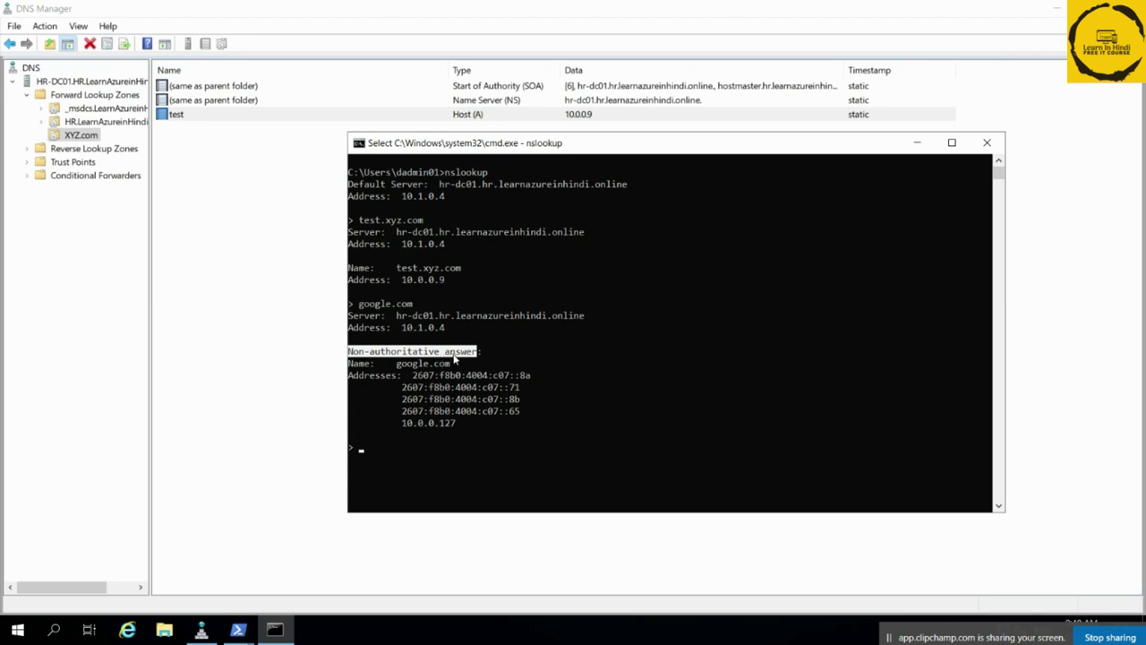
click(454, 360)
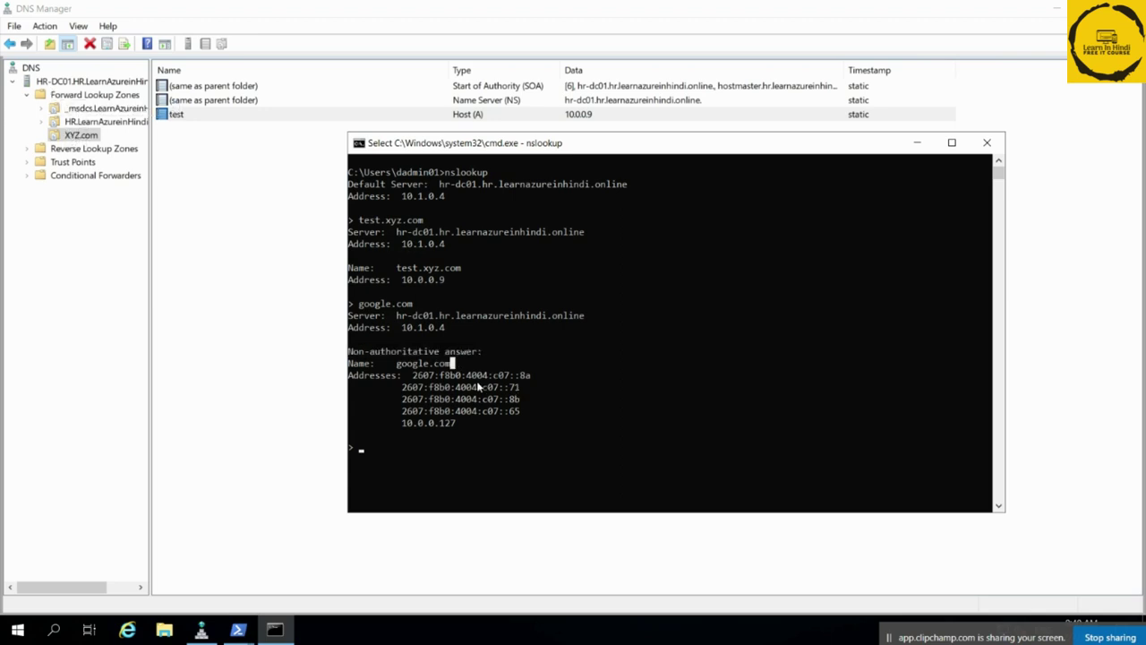
Create an Active Directory-integrated primary forward lookup zone named com, replicated to the domain's DNS servers, allowing only secure dynamic updates
click(77, 95)
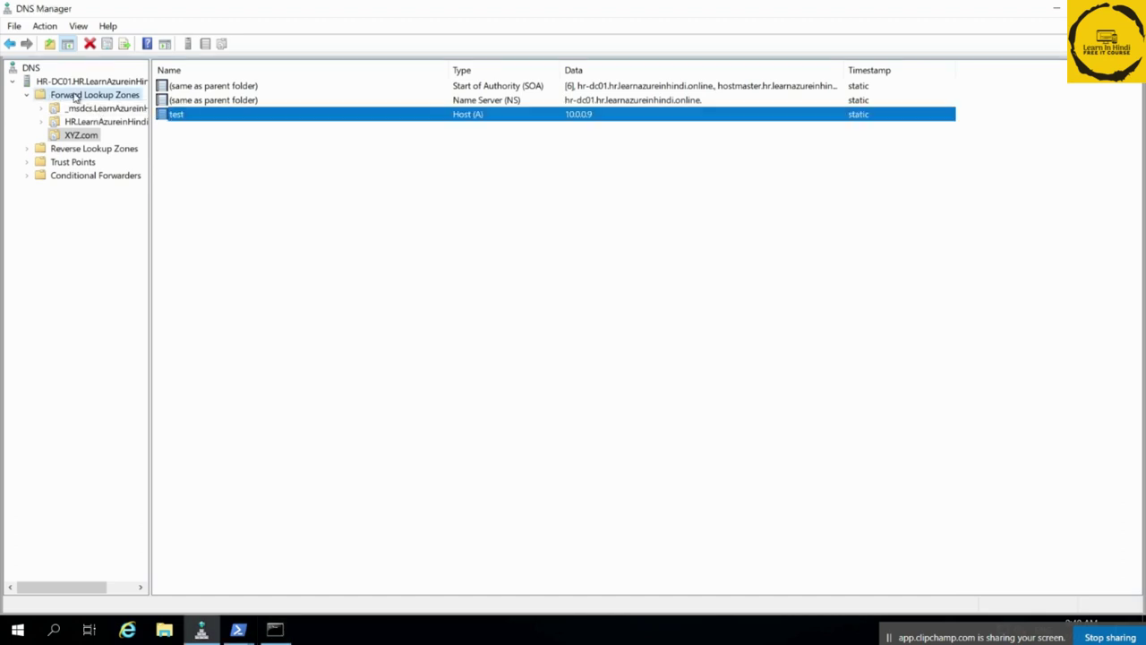
right_click(94, 95)
click(111, 103)
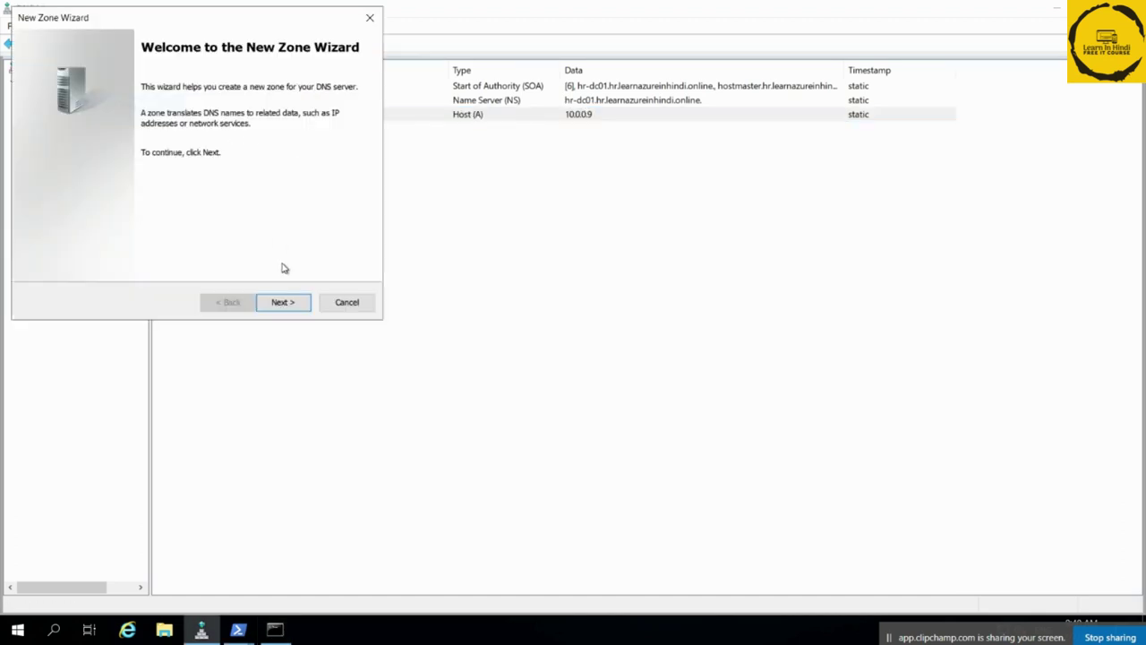
click(283, 304)
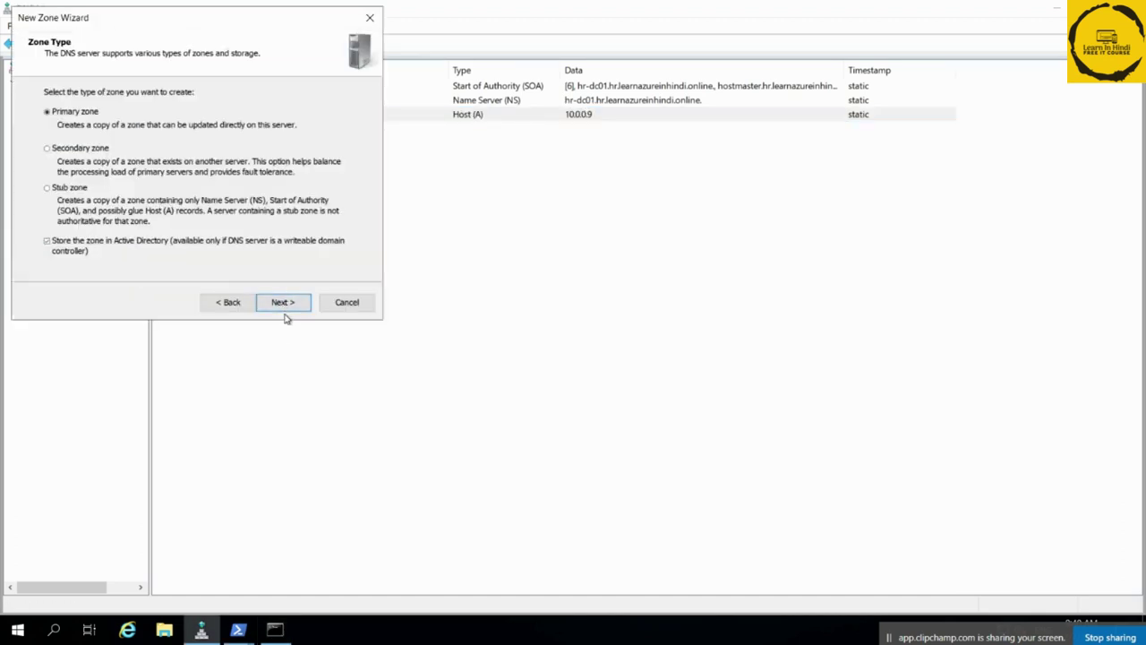
click(284, 309)
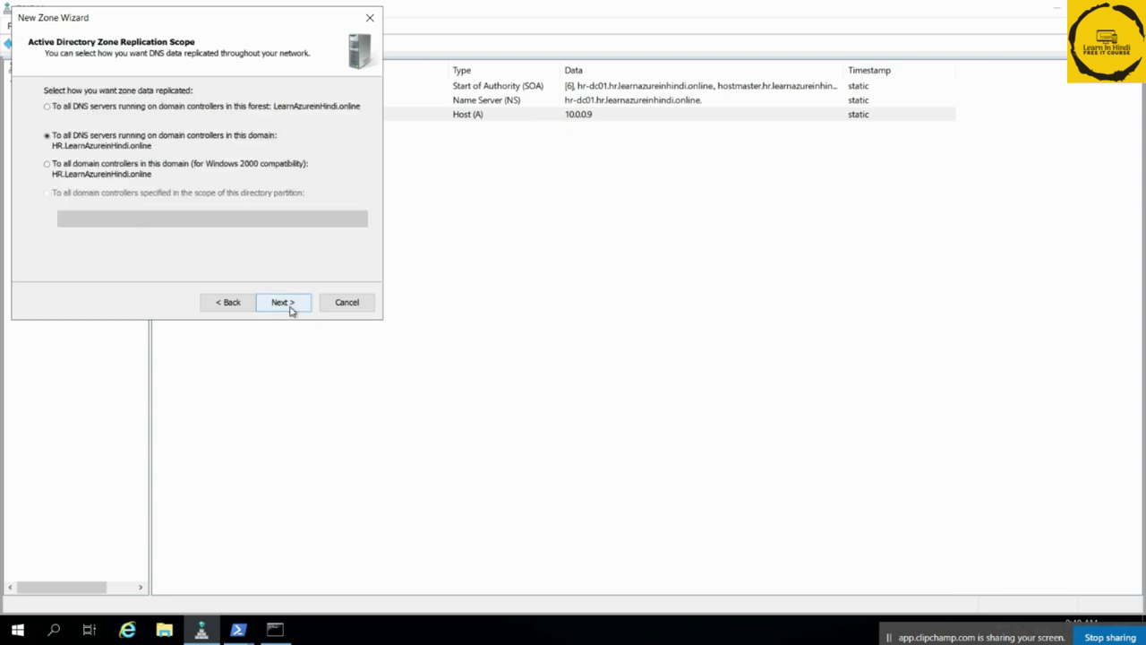
click(290, 307)
text(com)
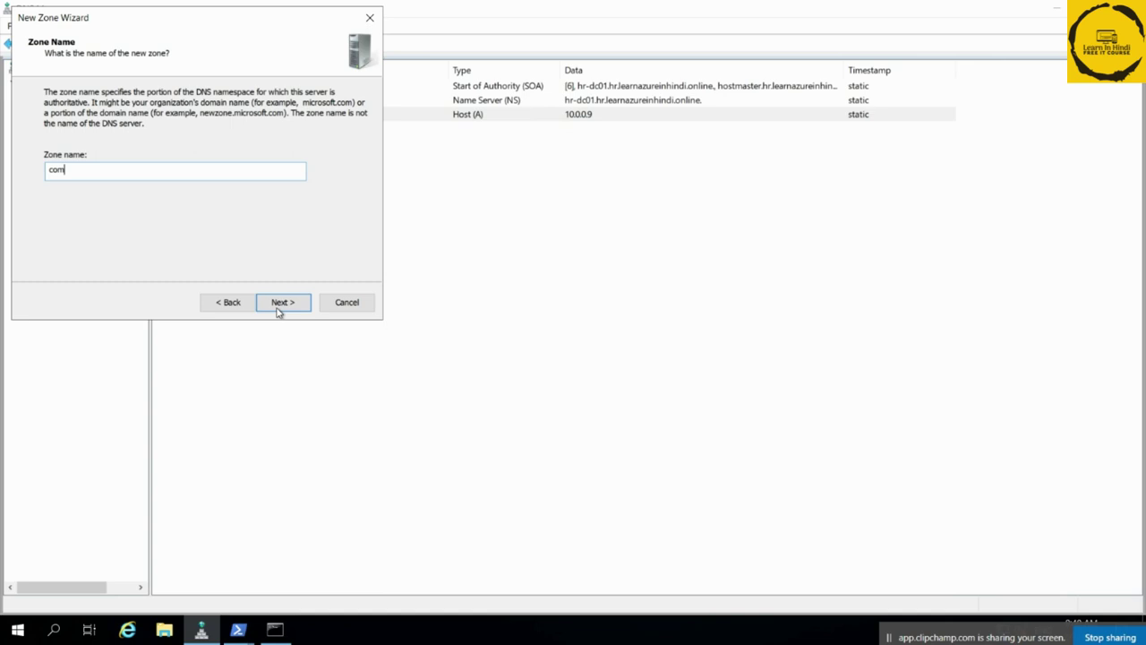
click(279, 305)
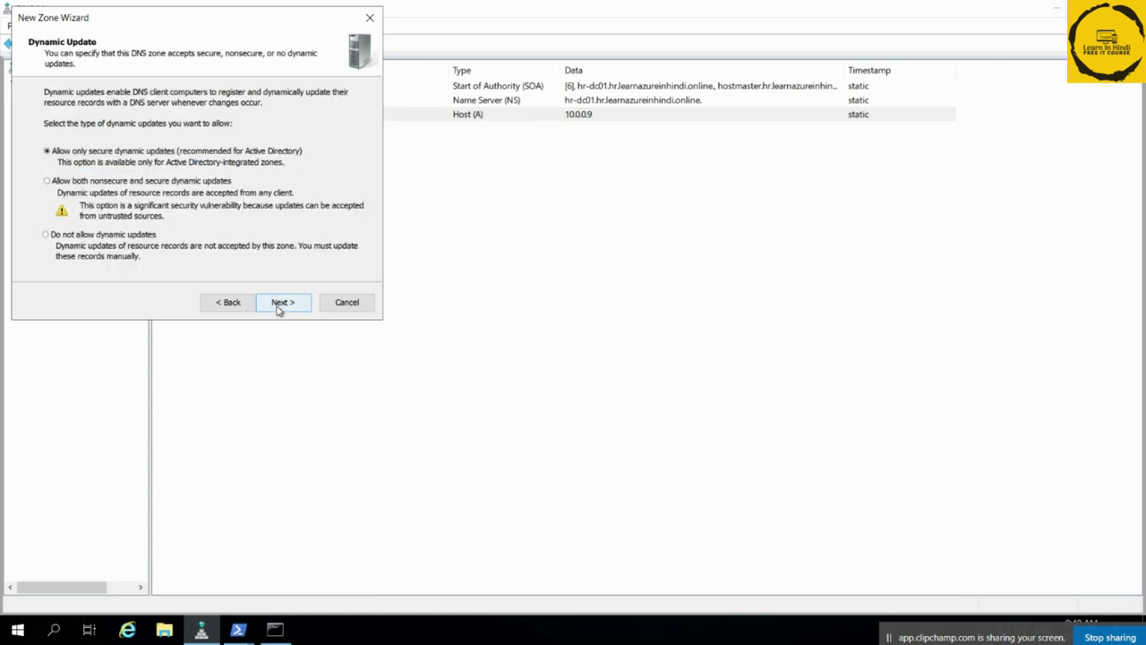
click(277, 305)
click(291, 306)
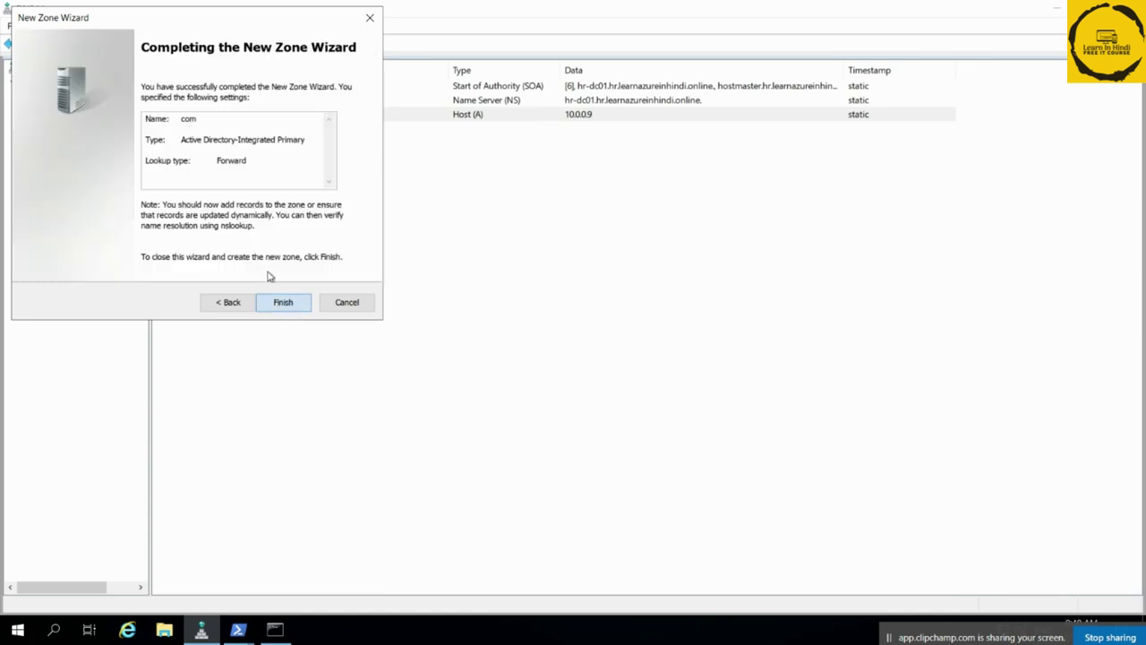
Add a host (A) record named google with IP address 10.0.0.5 to the com zone
double_click(180, 131)
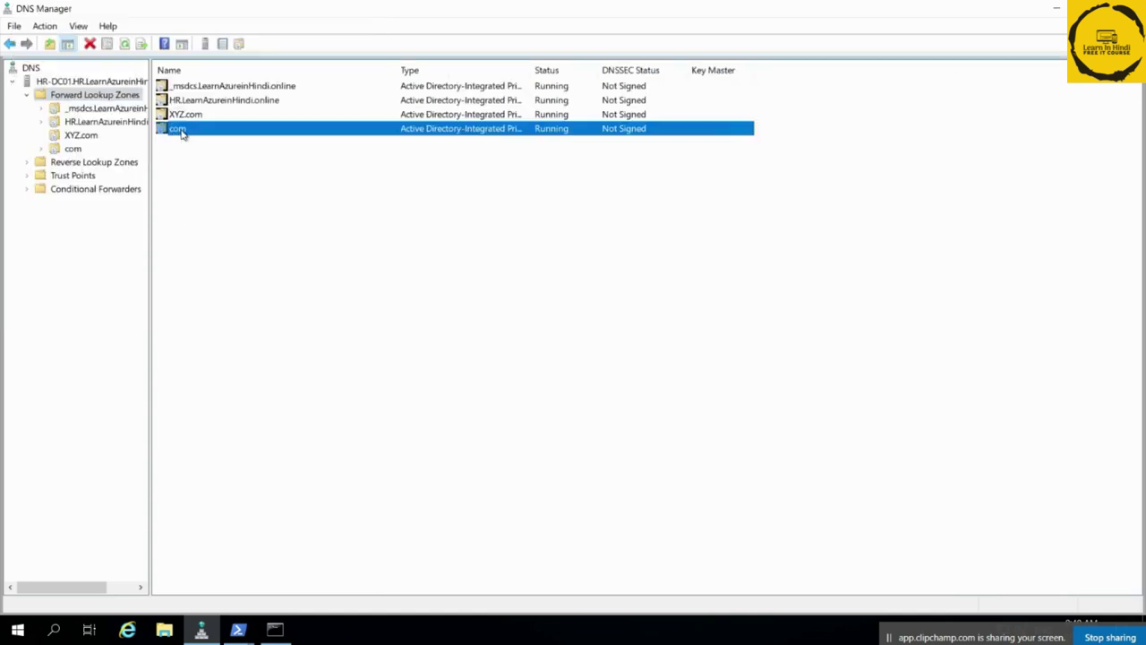
right_click(303, 169)
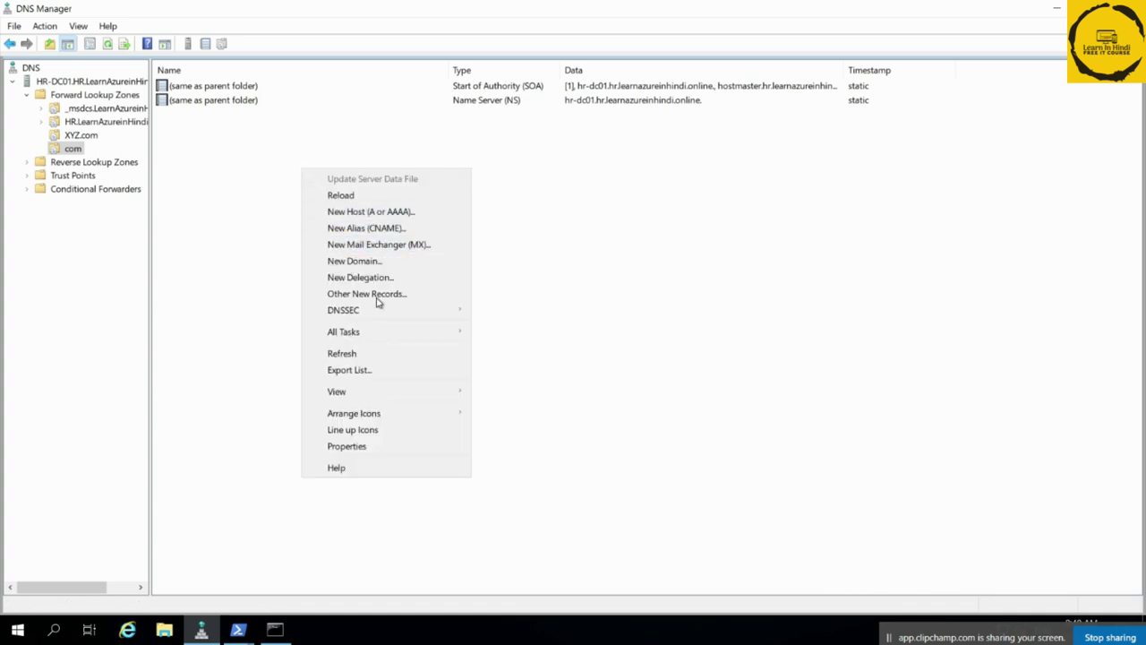
click(391, 213)
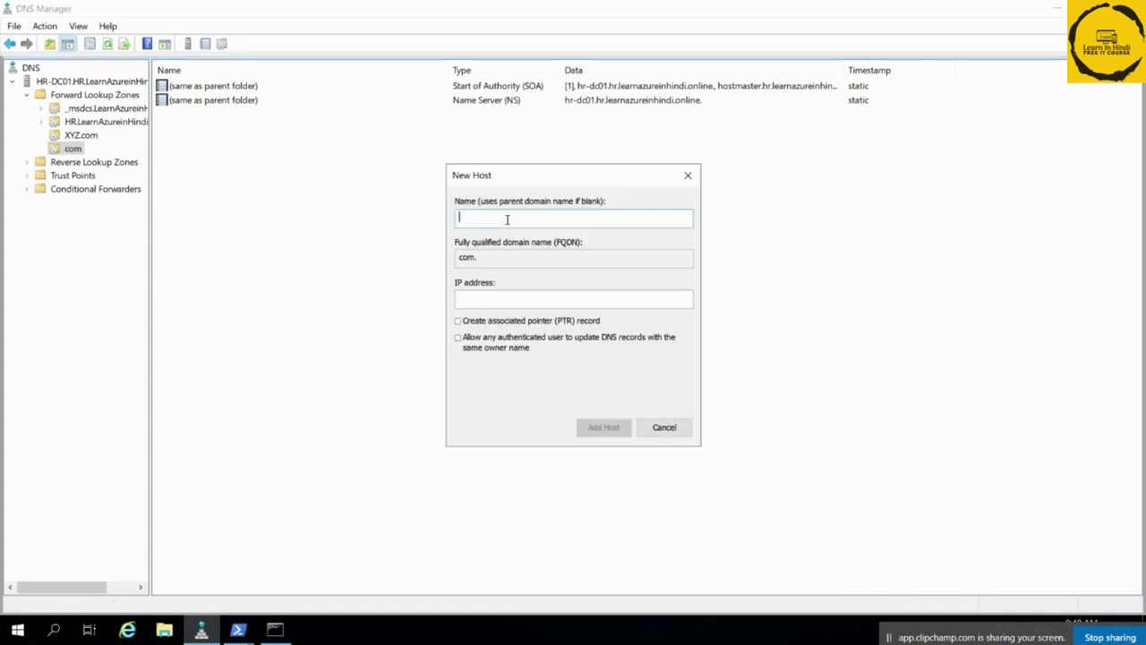
text(google)
click(468, 298)
text(10.0.0.5)
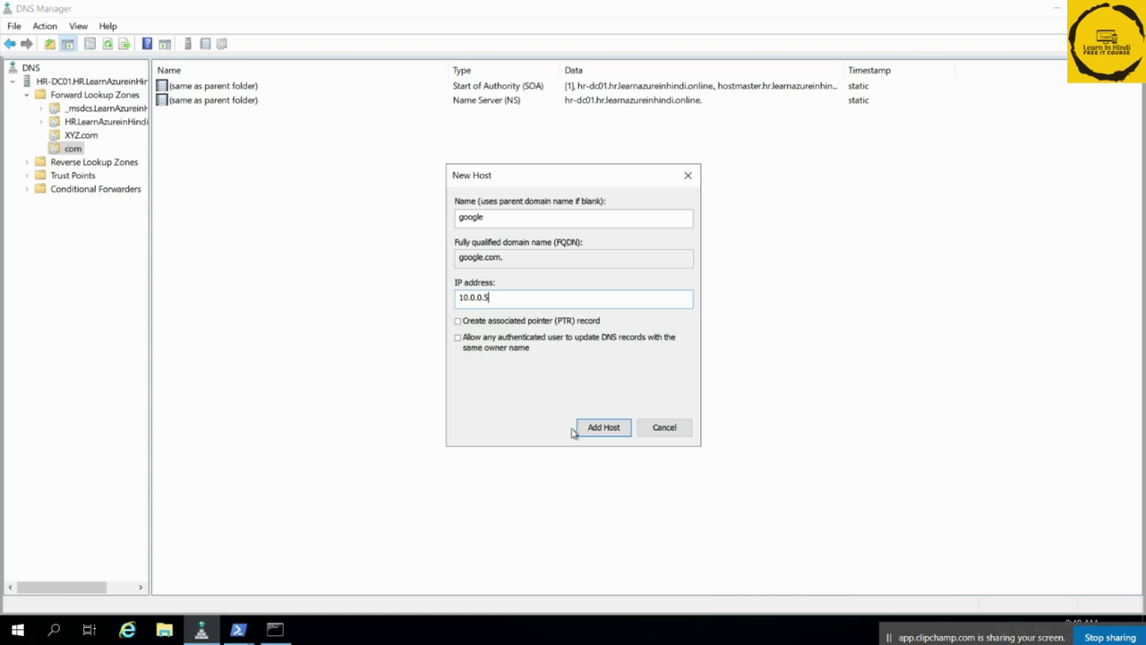
click(604, 431)
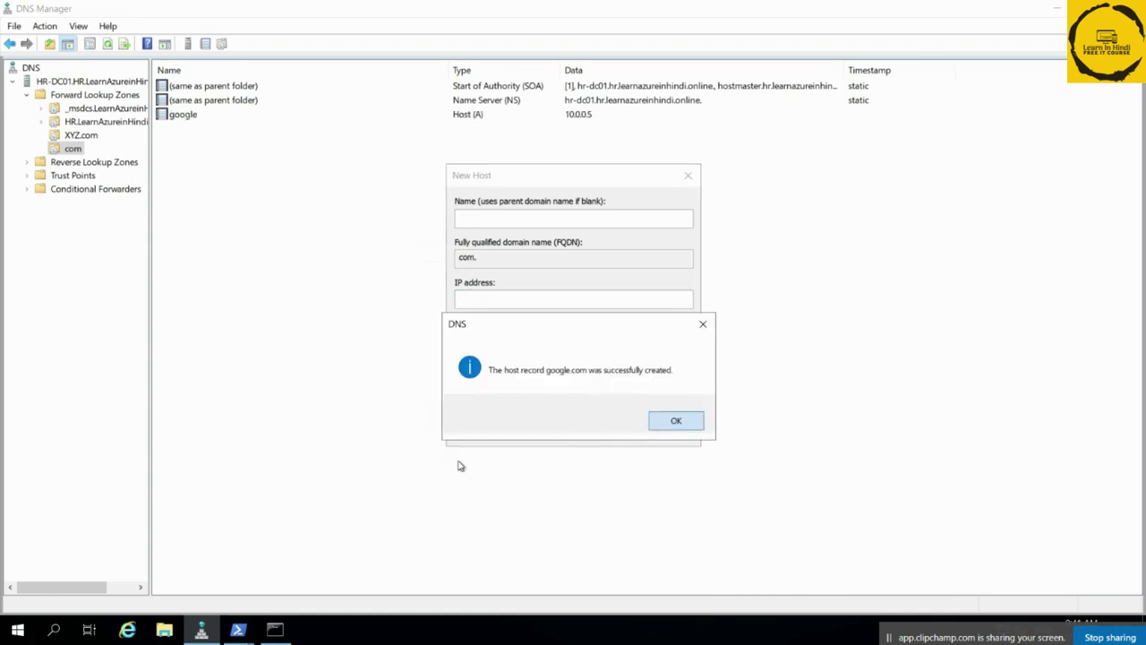
key(Return)
Look up google.com again in nslookup and compare its answer with the earlier google.com answer
click(275, 630)
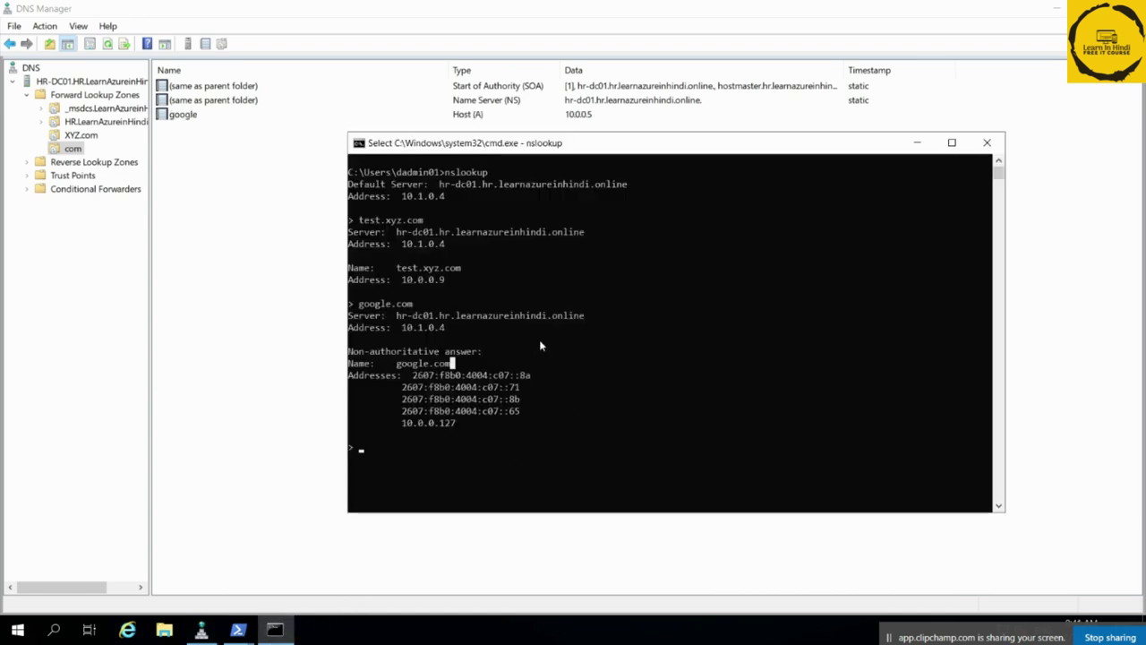
text(google.com)
key(Return)
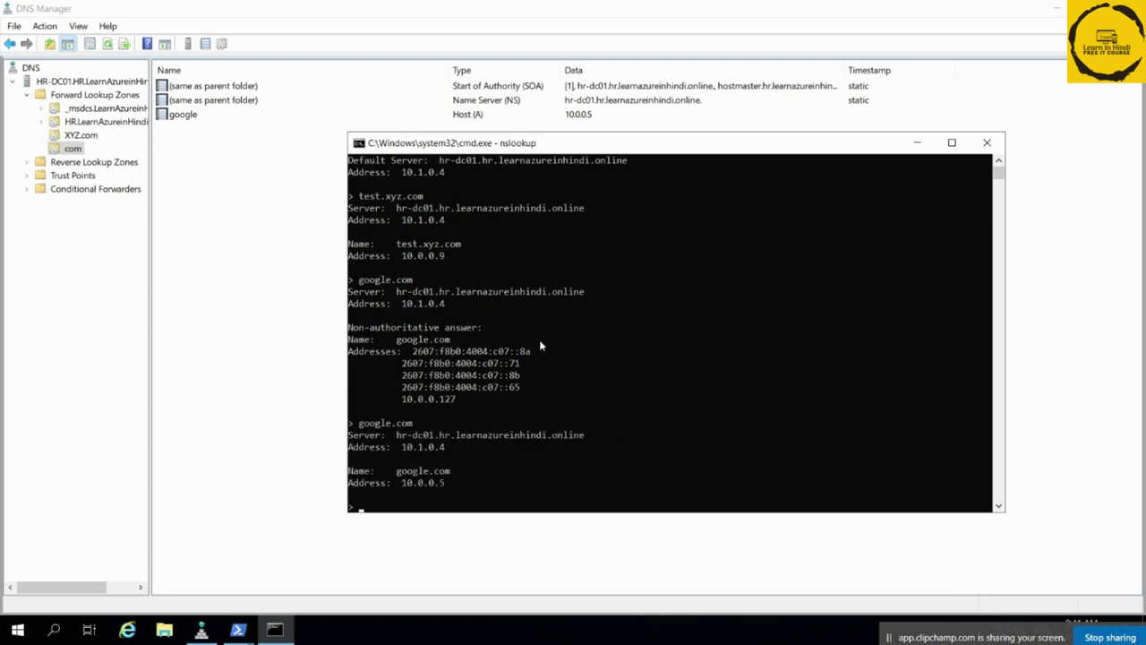
scroll(466, 376, down, 3)
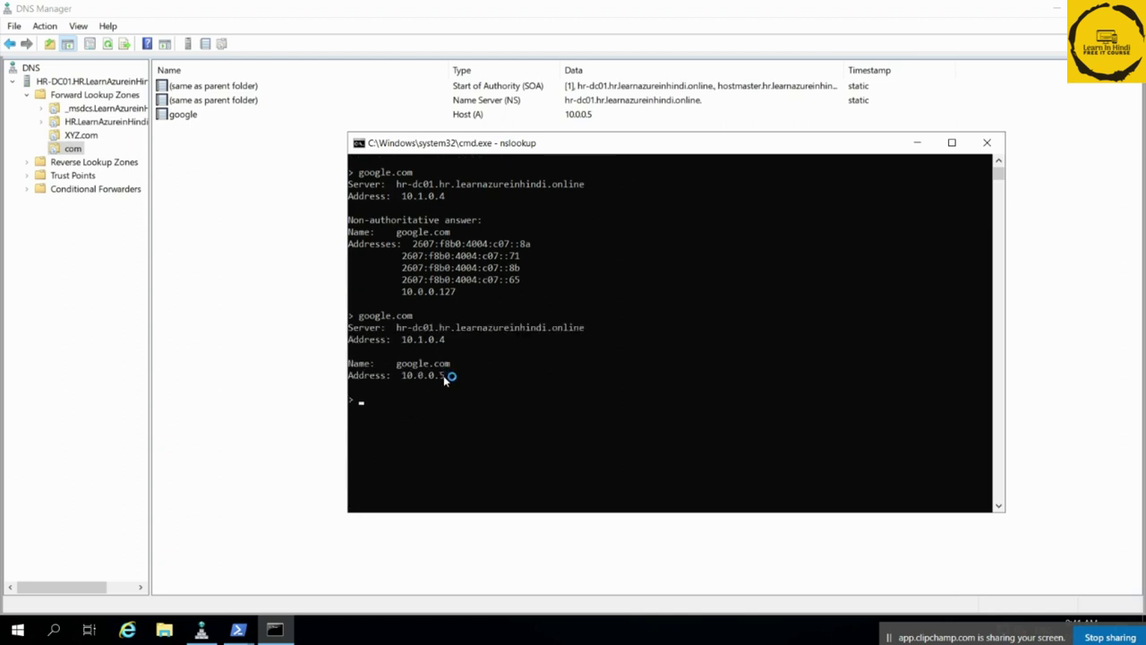
drag(445, 376, 354, 296)
click(468, 353)
scroll(488, 400, up, 2)
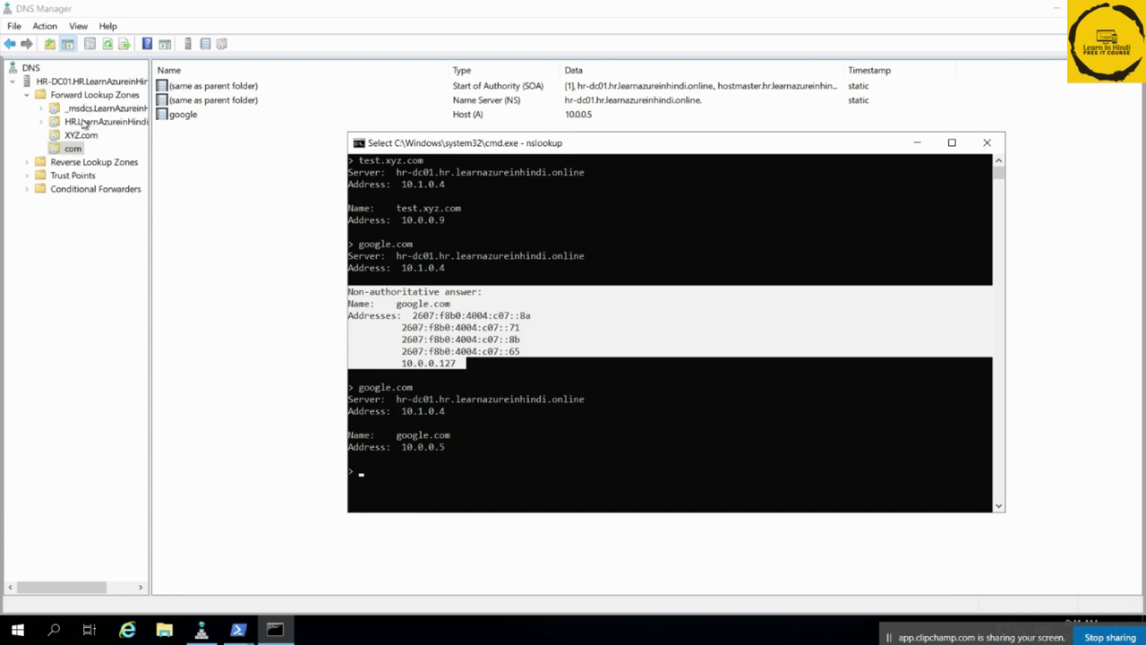
Examine the default DNS server's address at the start of the nslookup session output
click(464, 256)
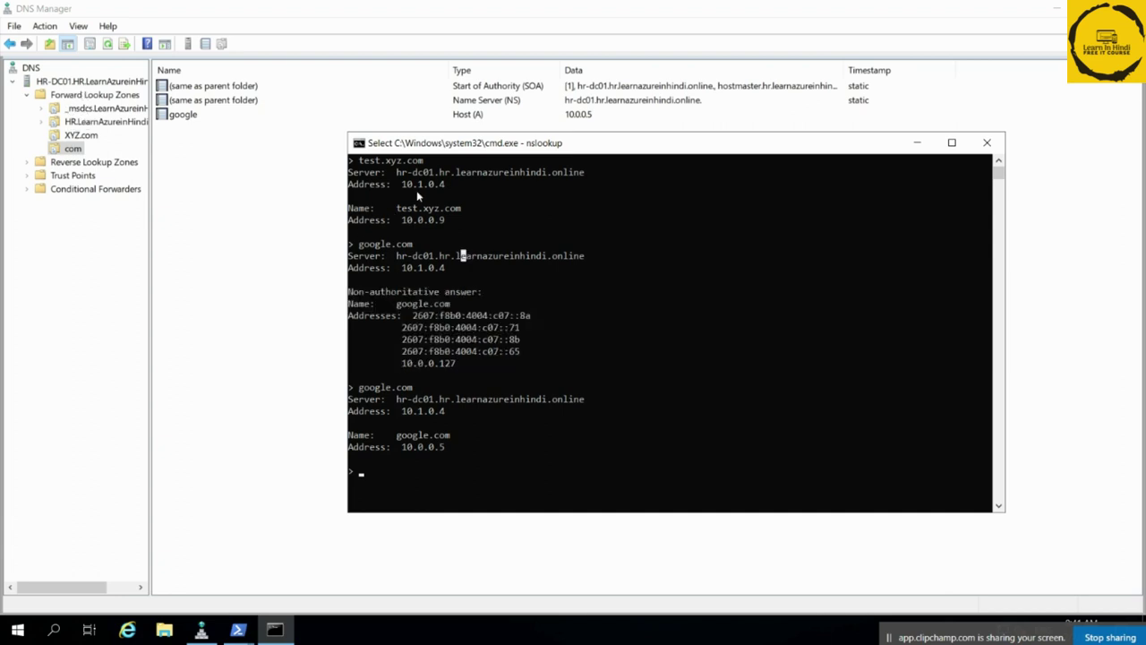
scroll(415, 261, up, 2)
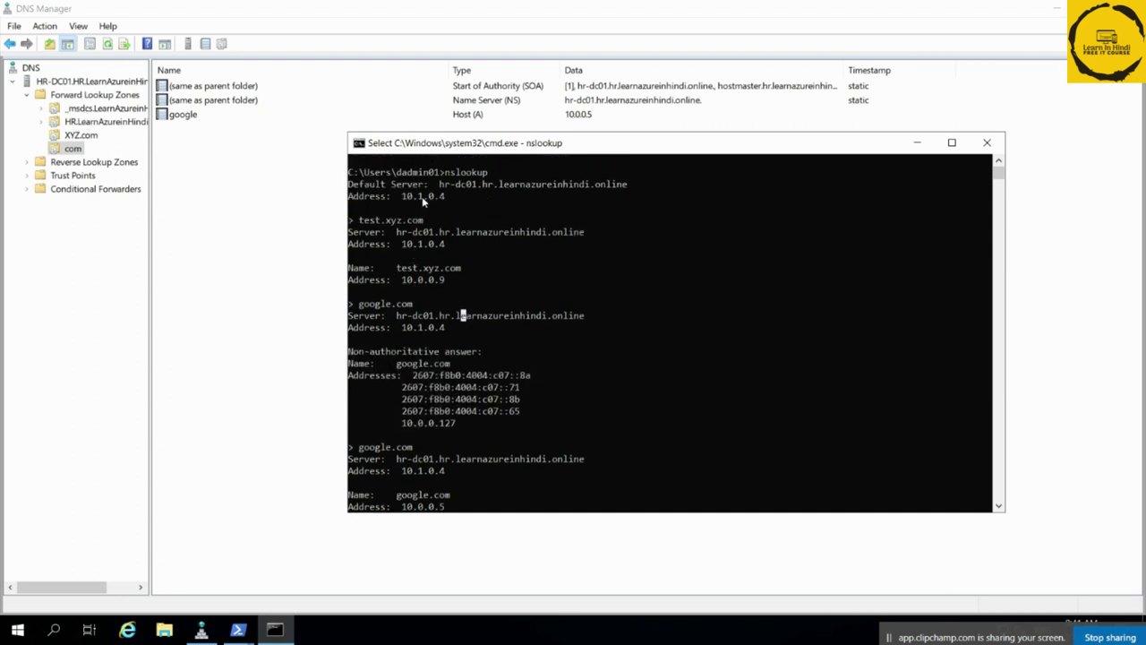
drag(441, 198, 408, 200)
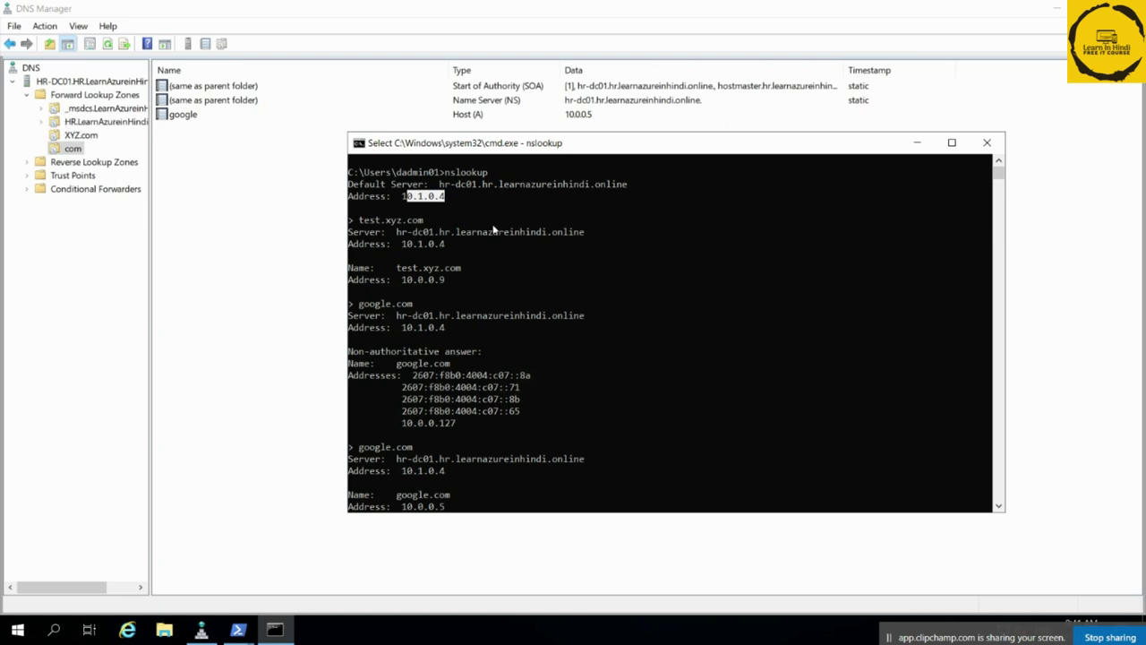
click(467, 197)
drag(411, 195, 403, 199)
click(447, 198)
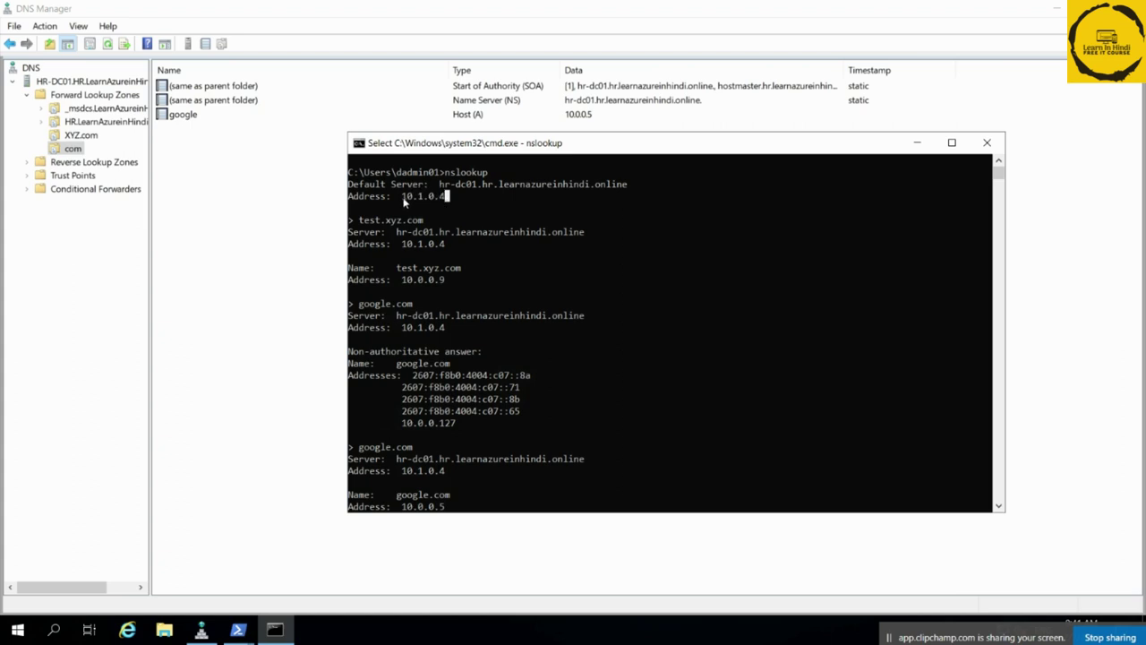
shift+click(404, 200)
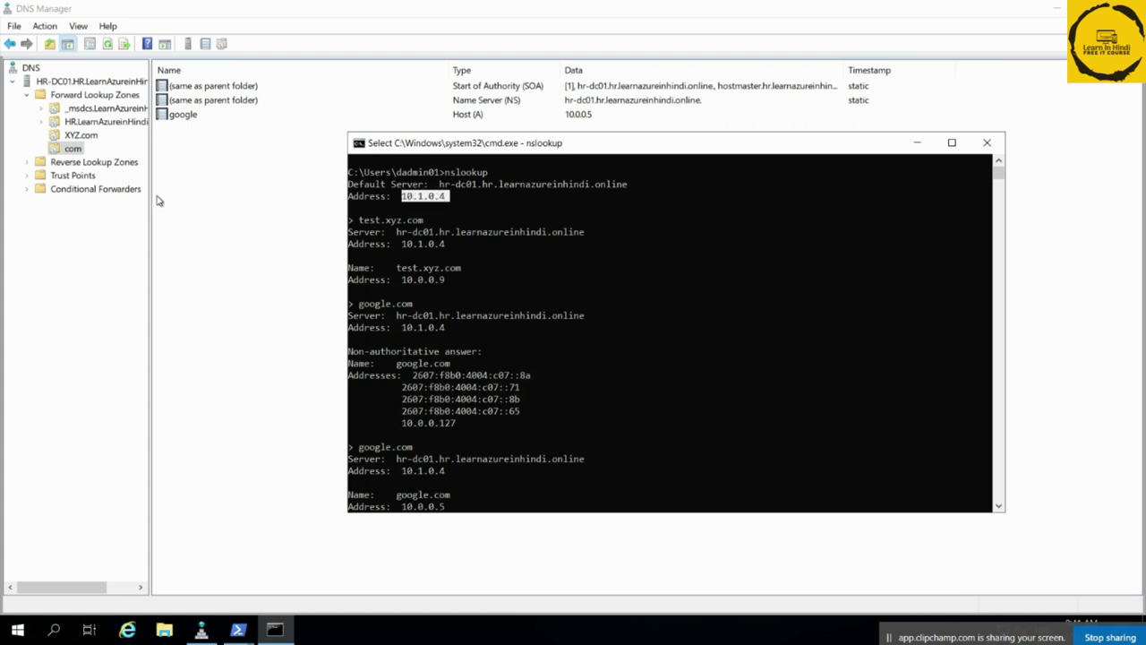
Examine the non-authoritative label on the first google.com answer in the nslookup output
scroll(507, 286, down, 2)
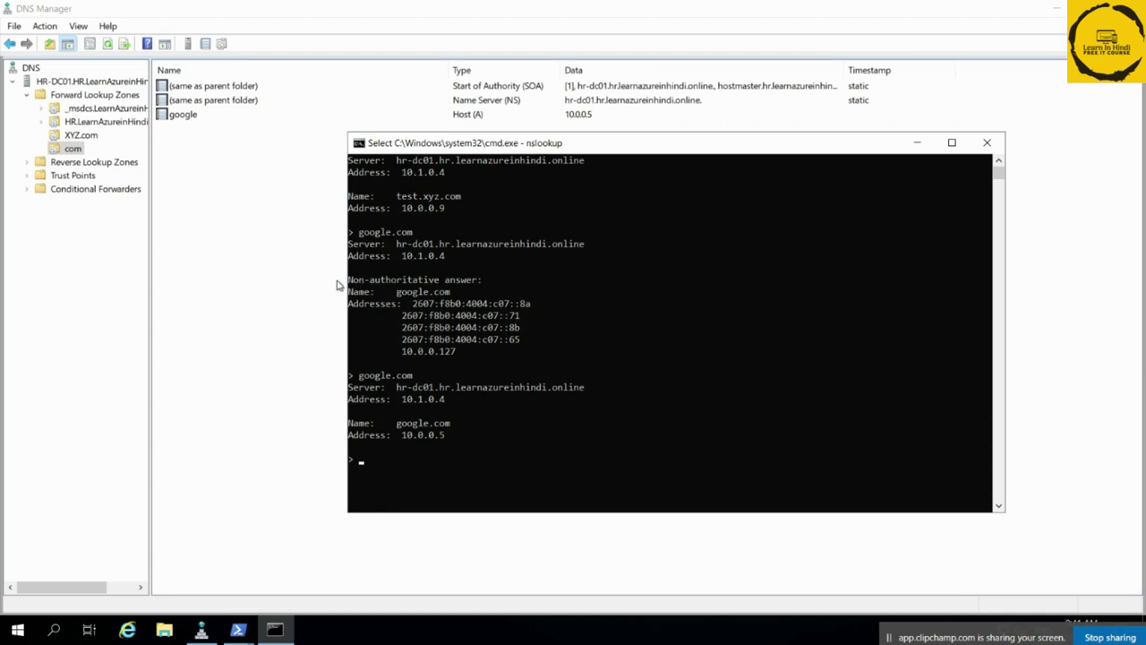
drag(358, 282, 467, 284)
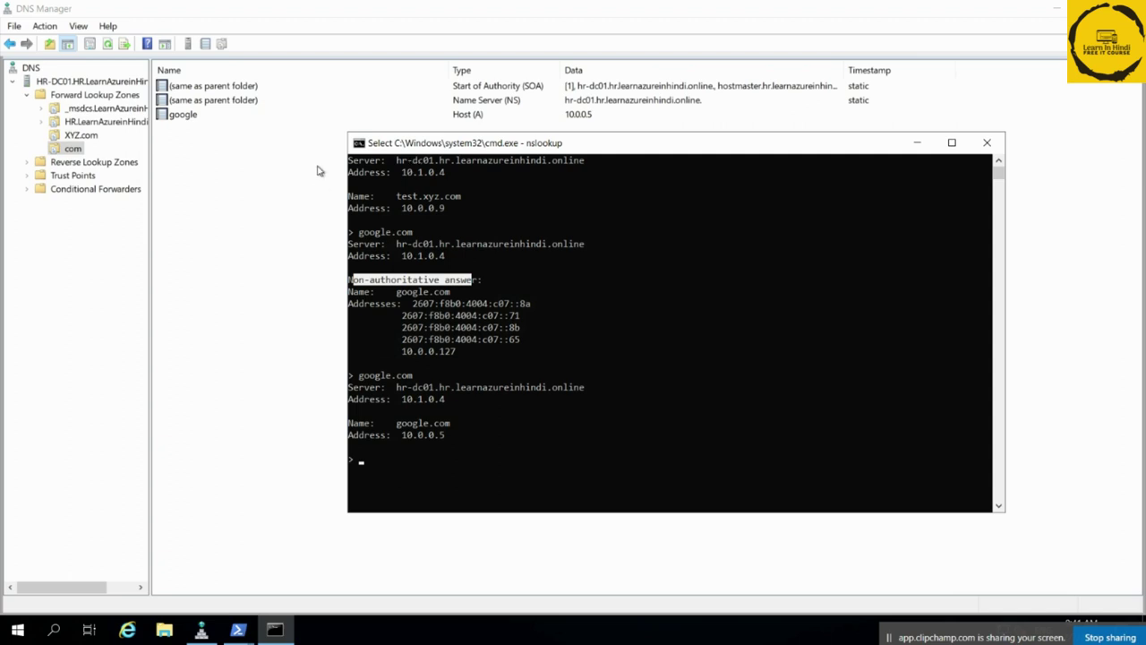
In DNS Manager, dismiss the empty New Host dialog and review the com zone's name server list
click(264, 217)
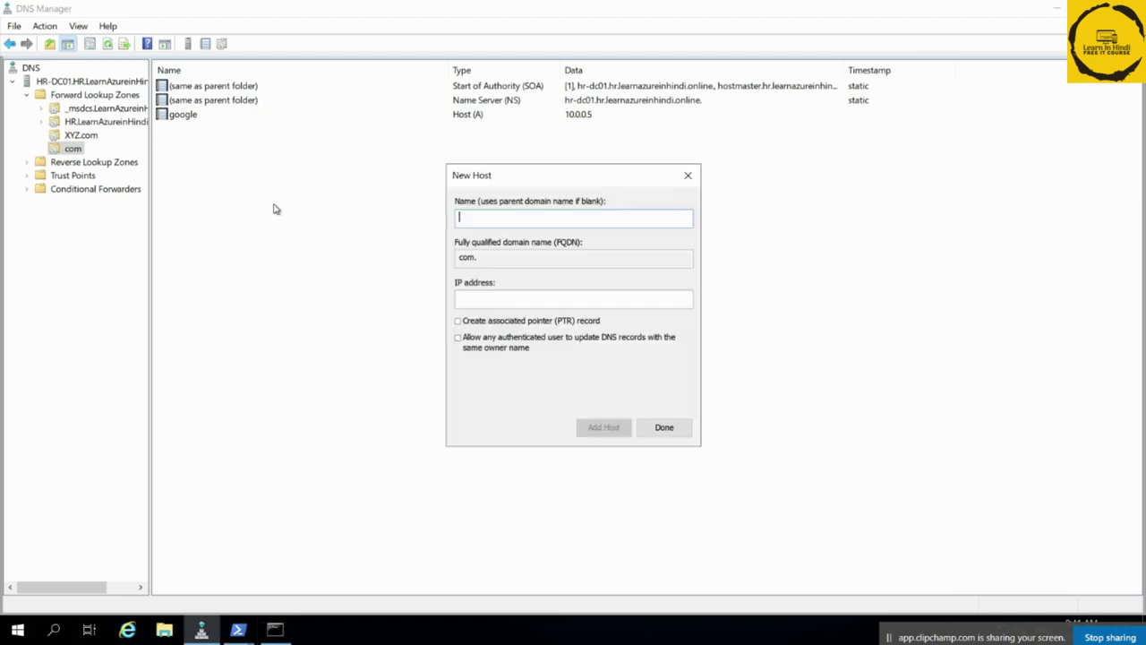
click(686, 177)
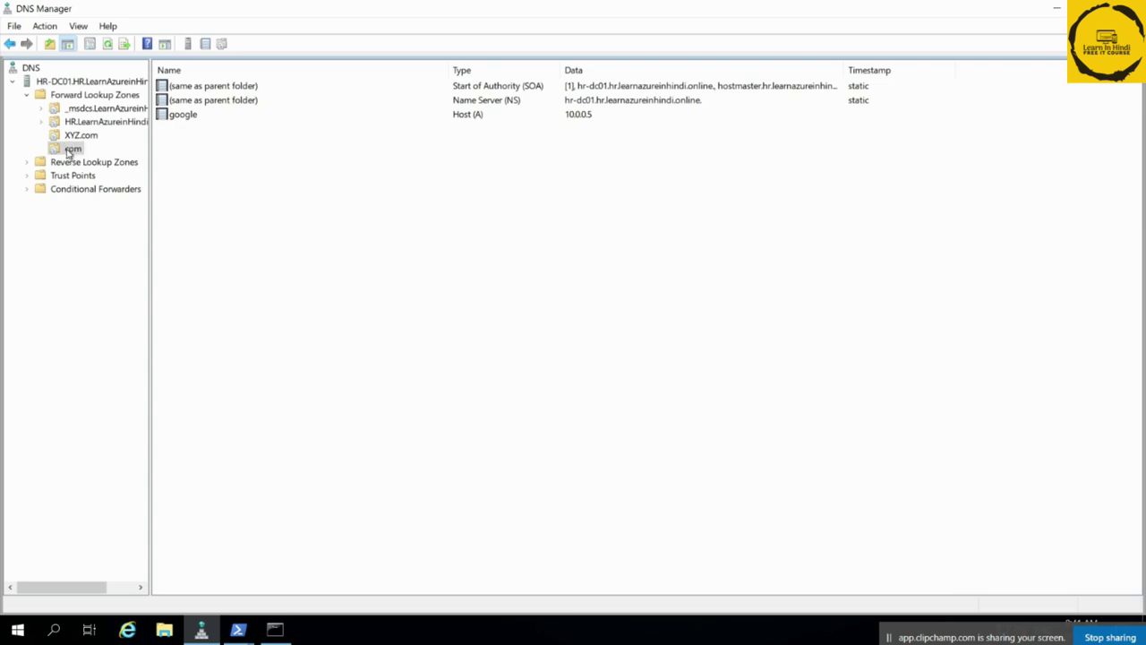
click(591, 101)
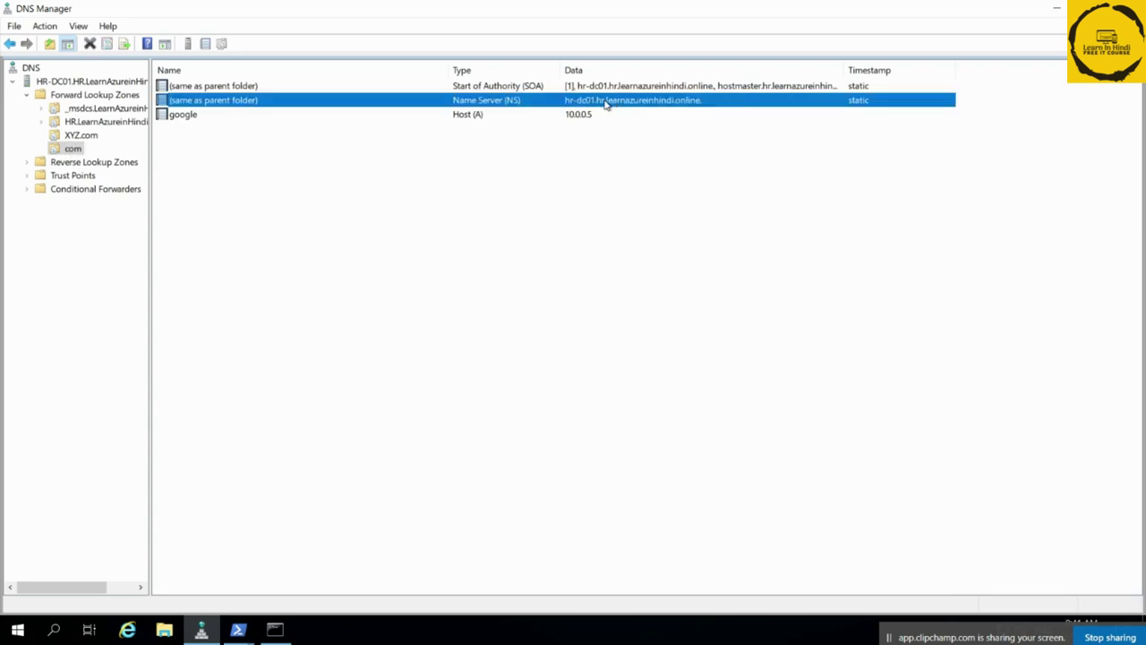
double_click(605, 103)
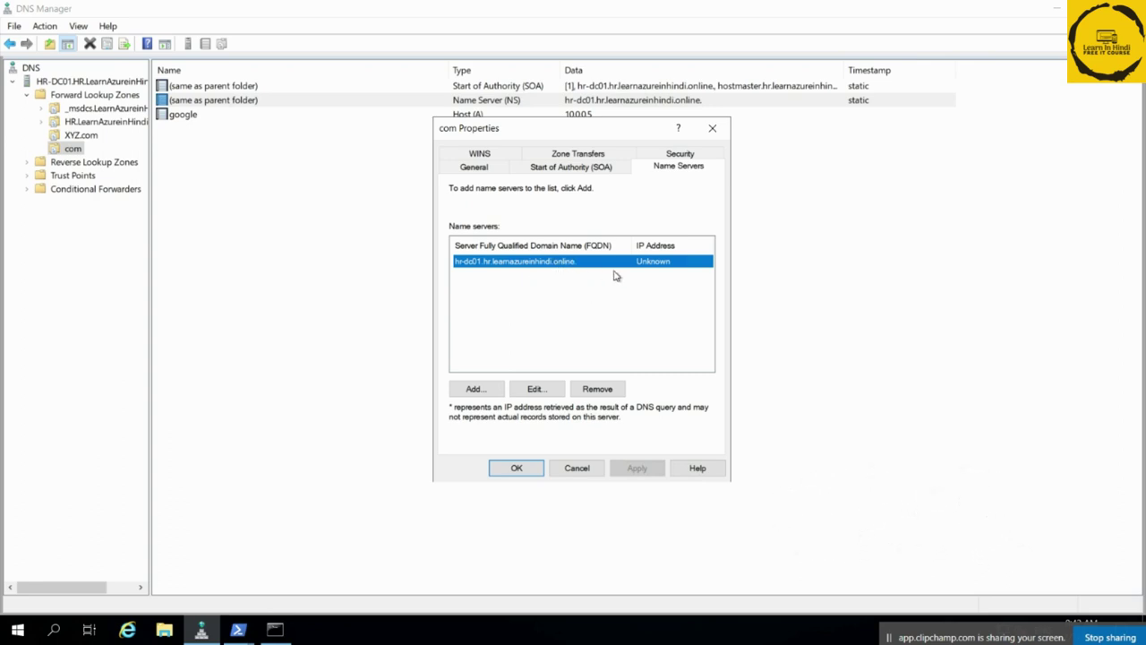
click(584, 471)
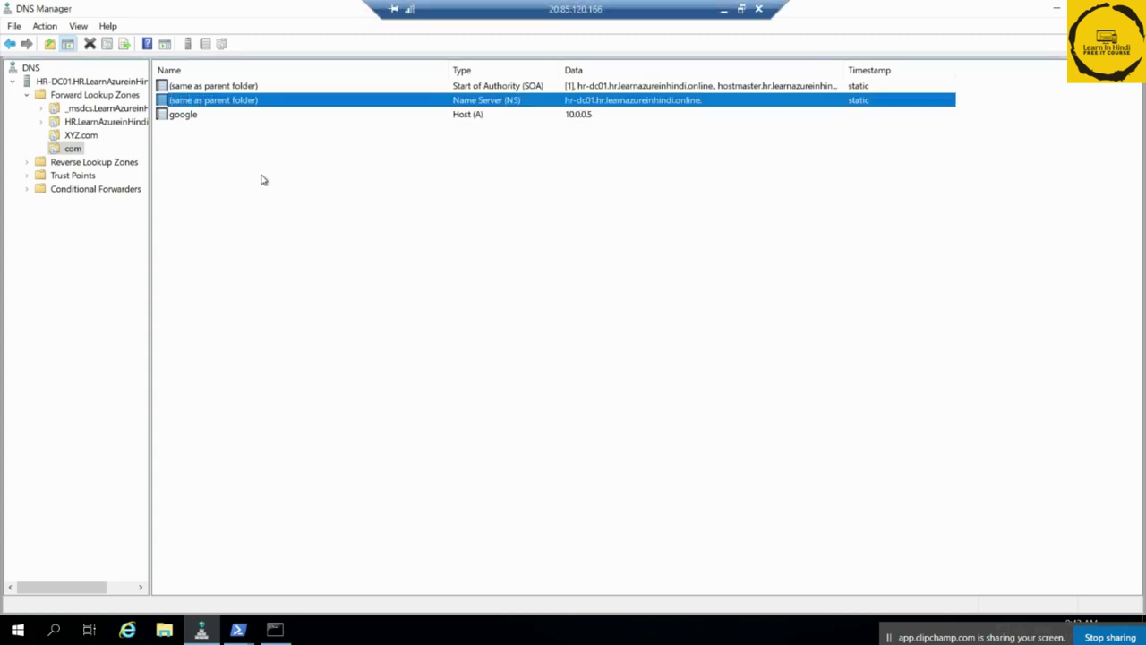
Review the host name and IP address of the google host record in the com zone without changing them
click(339, 116)
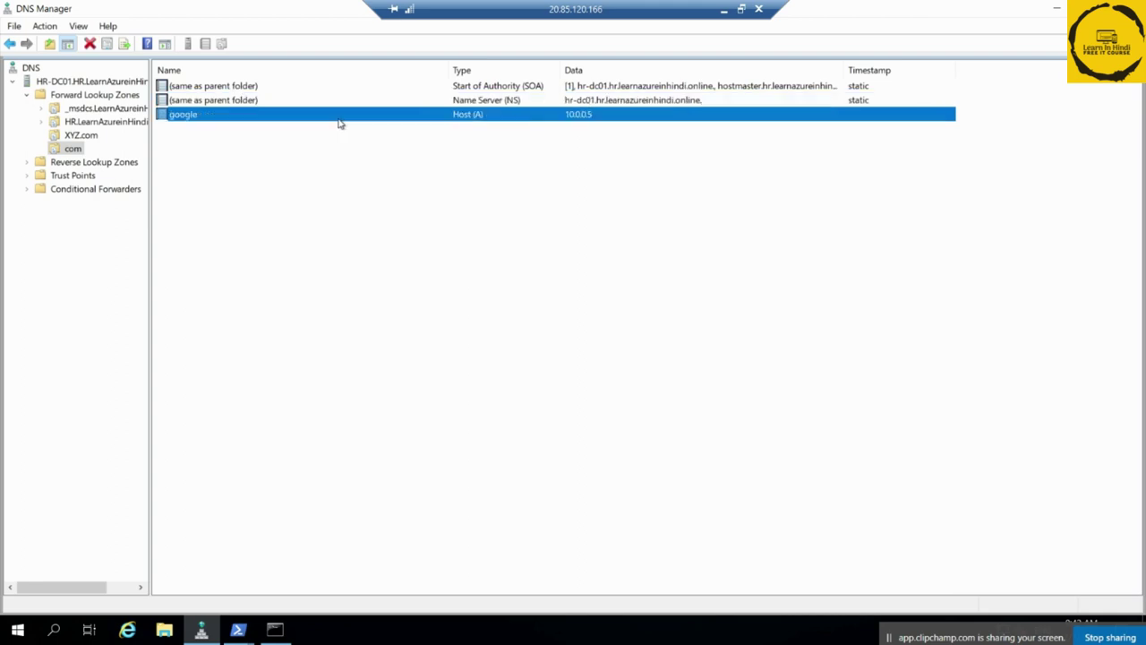
double_click(467, 119)
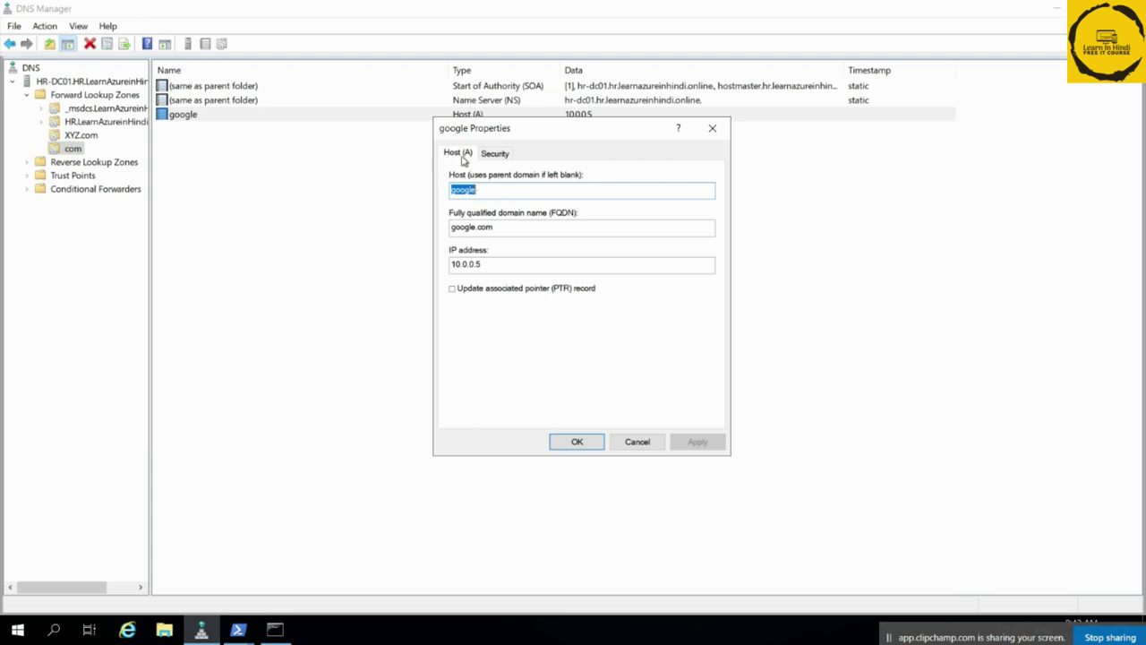
drag(499, 266, 377, 269)
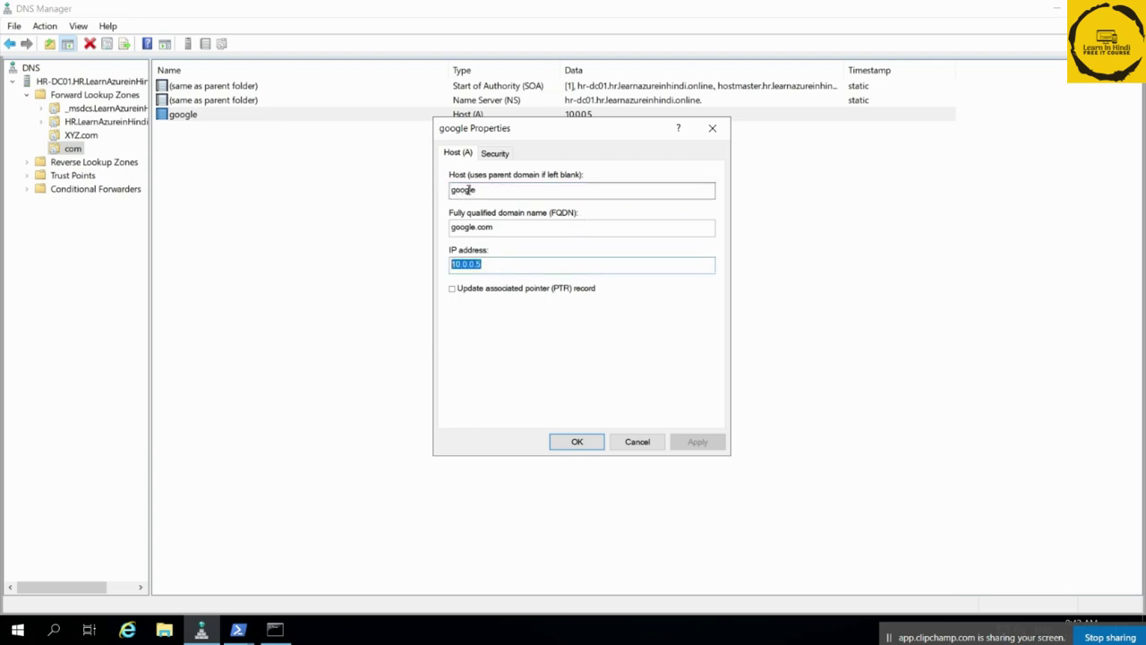
drag(485, 191, 435, 194)
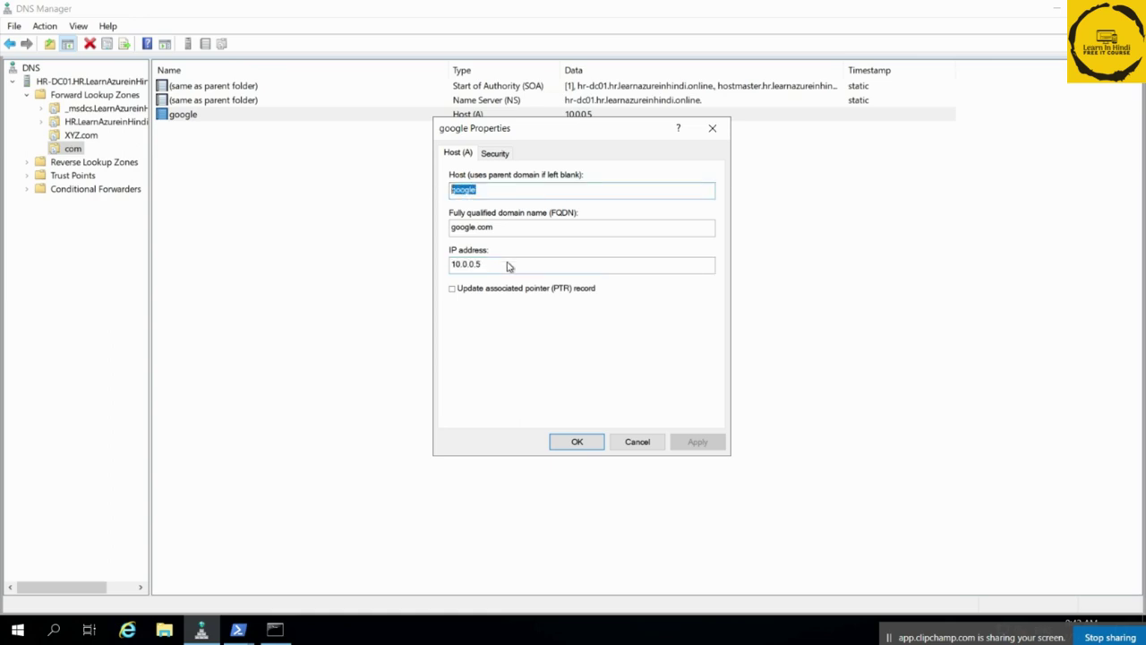
key(Tab)
click(638, 442)
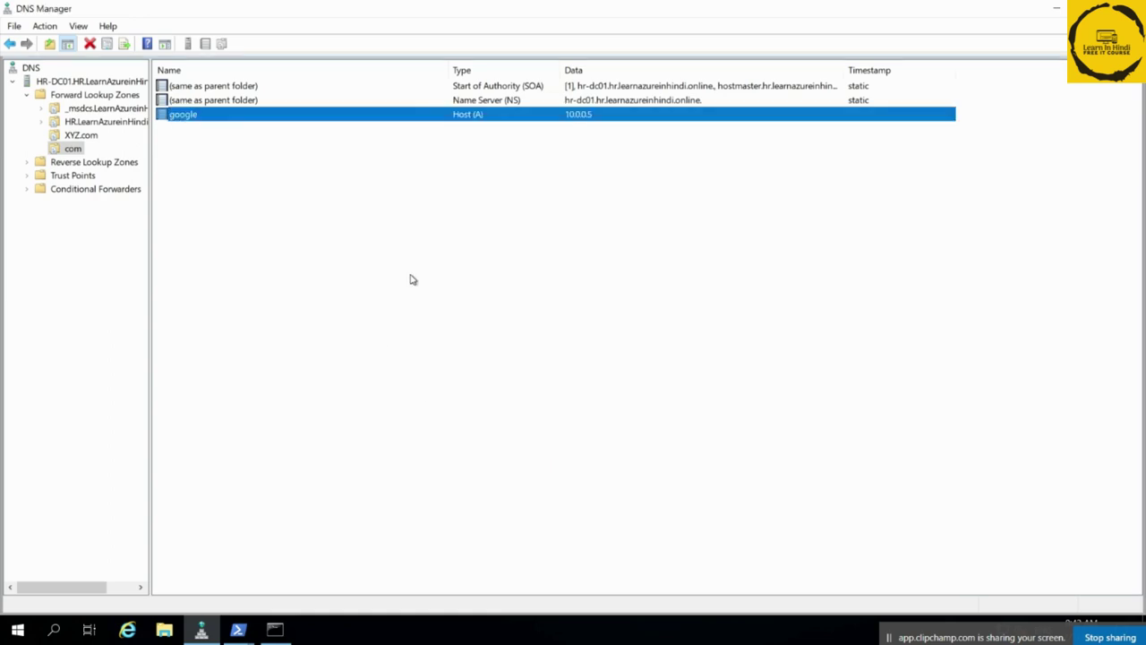
Open Internet Explorer and Server Manager
right_click(425, 254)
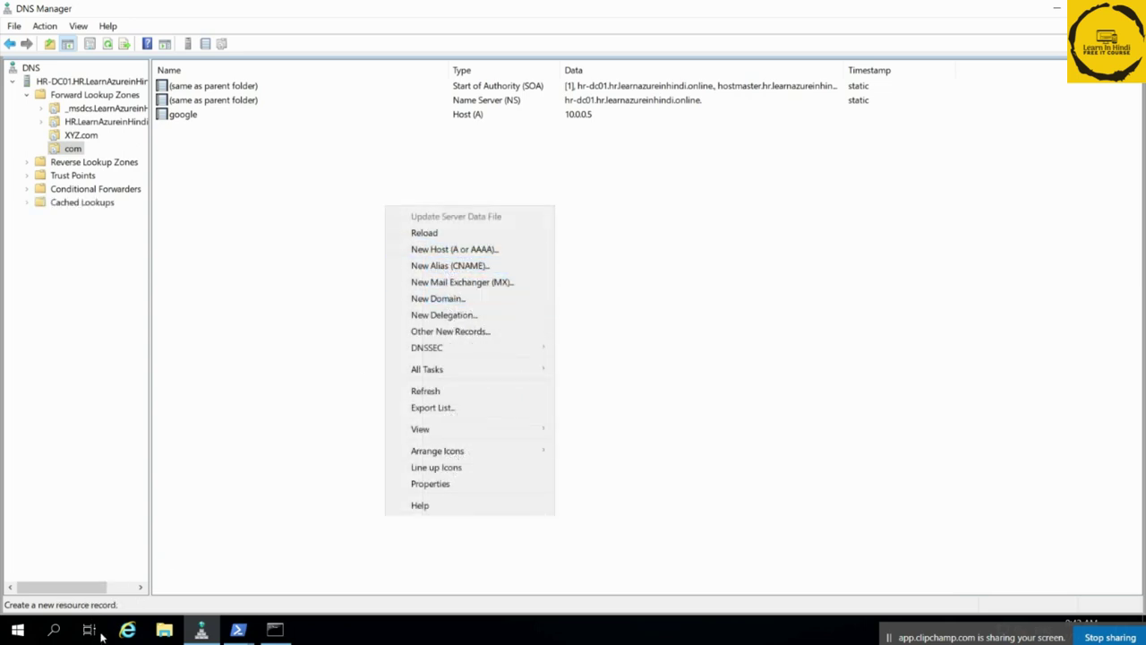
click(128, 630)
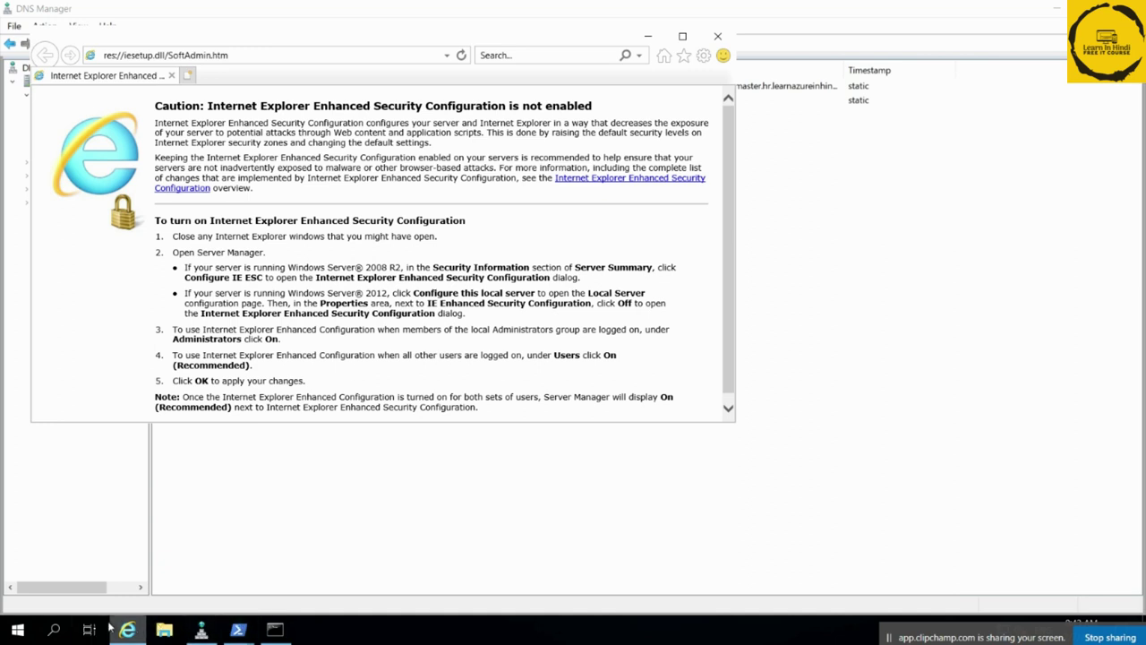
click(18, 629)
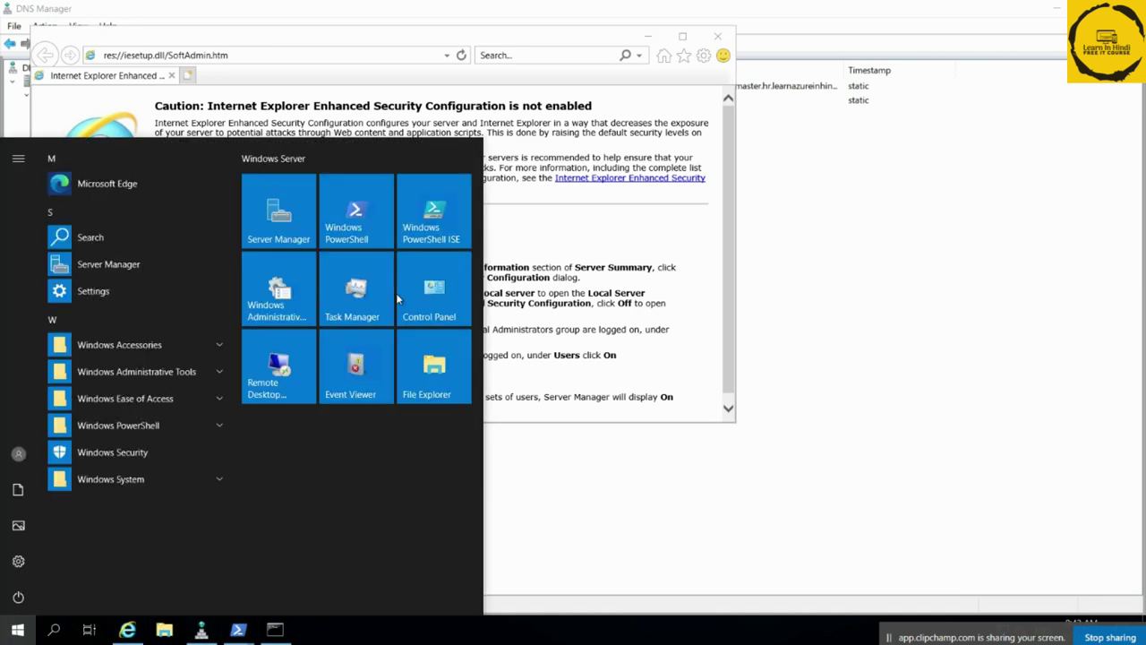
click(291, 215)
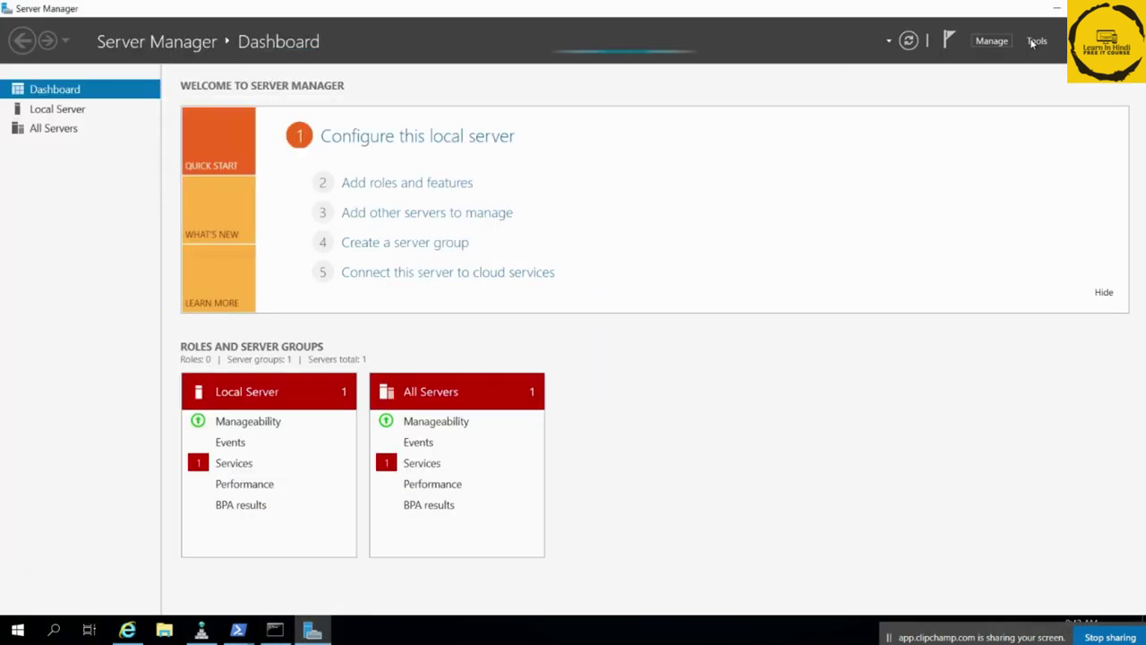
Launch Internet Information Services (IIS) Manager from Server Manager, maximize it, and select the Default Web Site on HR-DC01
click(1037, 40)
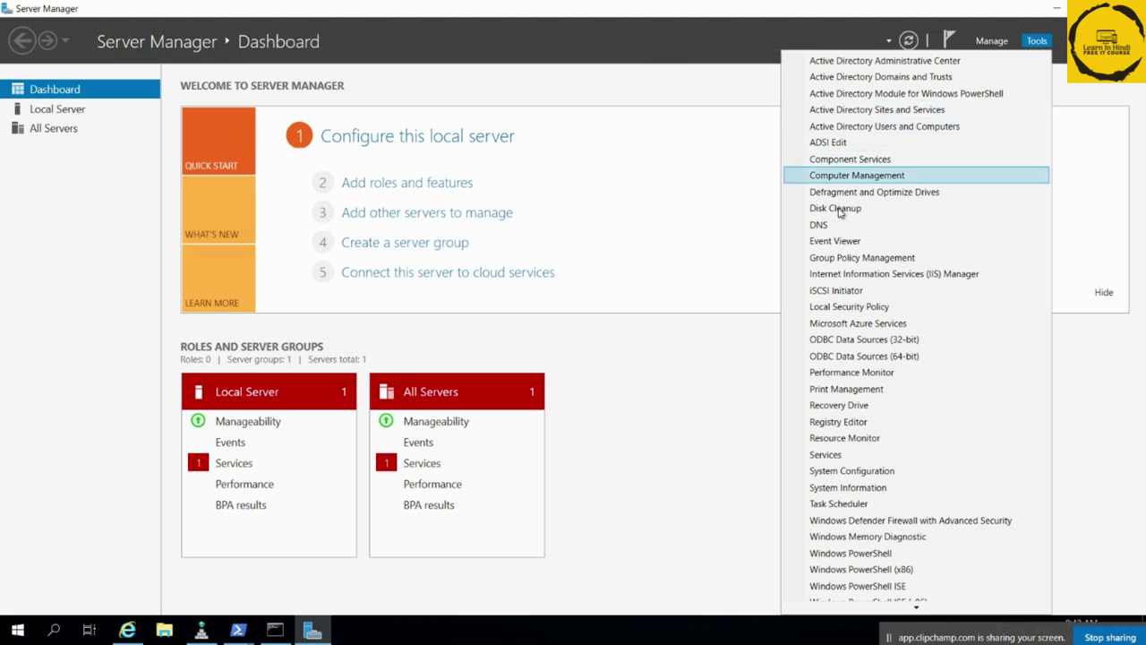
click(882, 278)
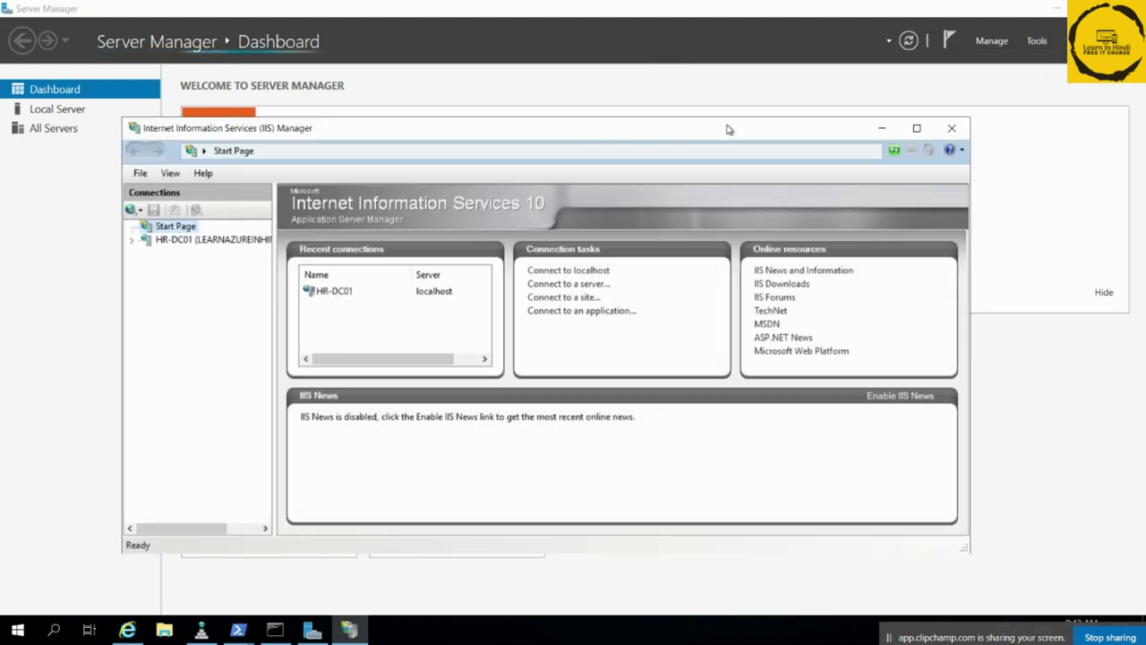
click(917, 127)
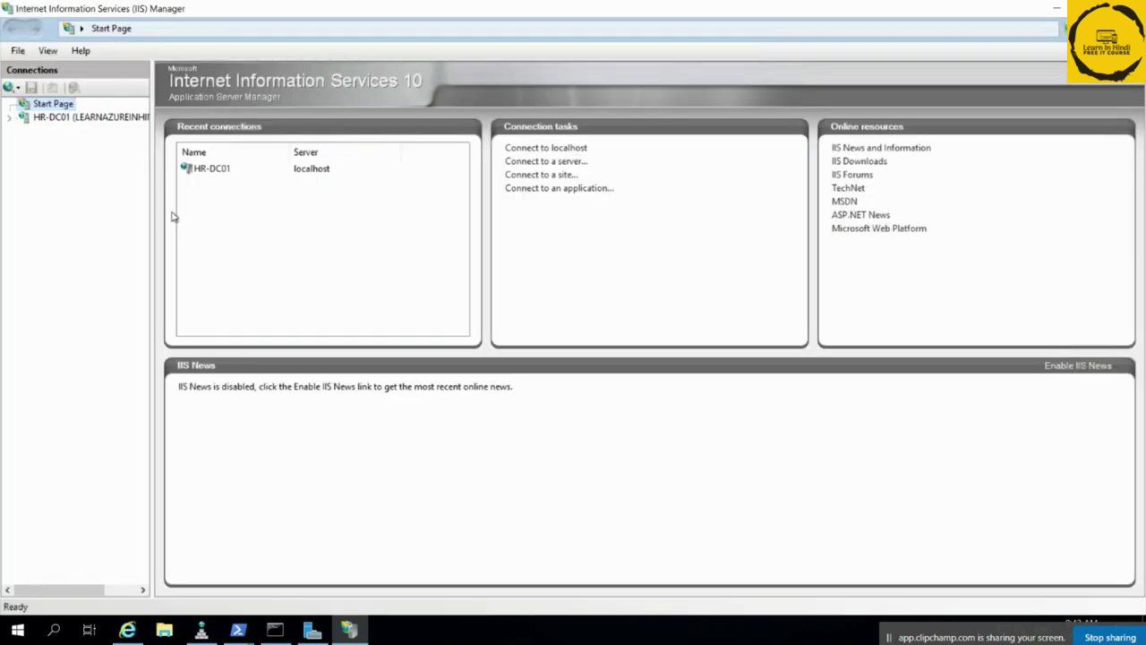
click(67, 117)
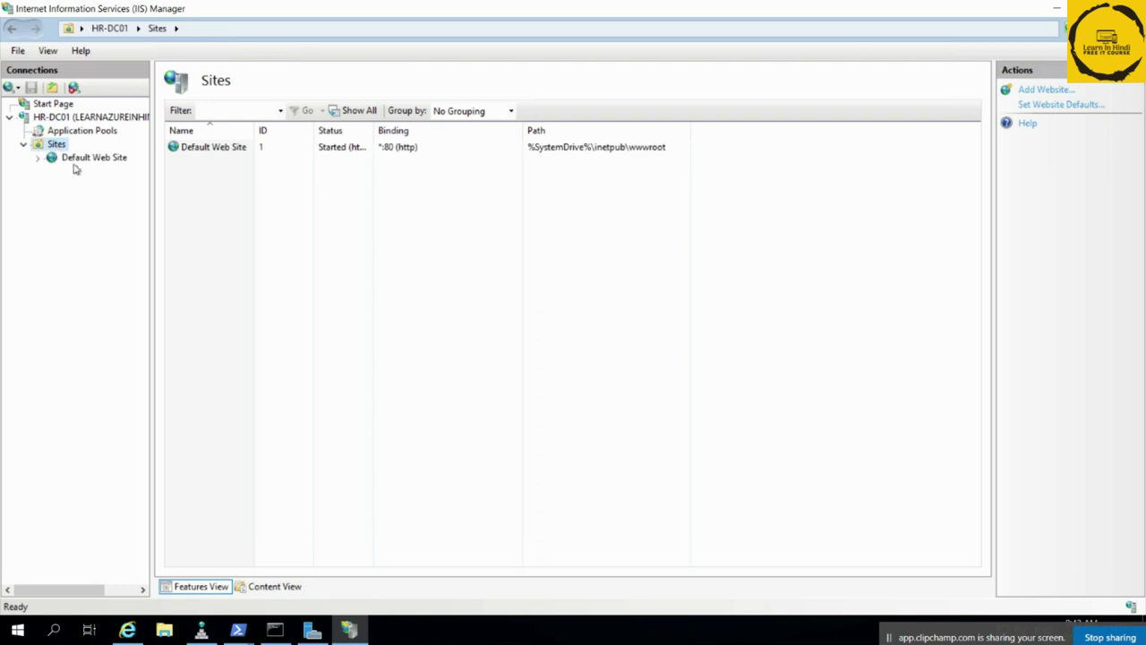
click(78, 157)
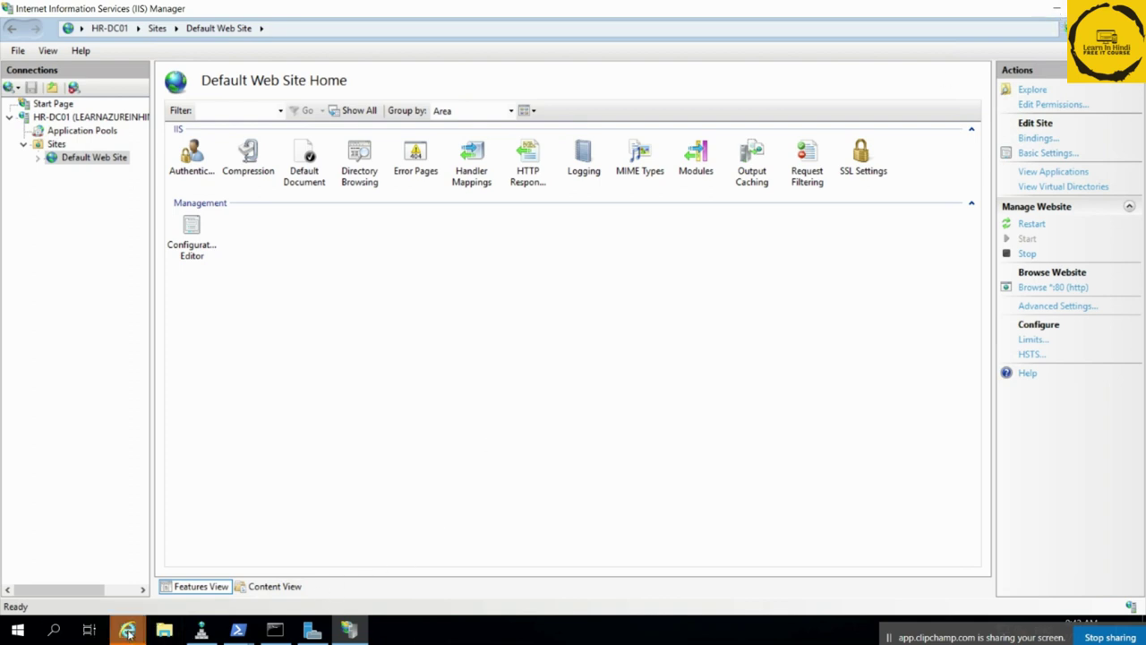
Switch to Internet Explorer and close the Enhanced Security Configuration page, keeping the localhost page open
mouse_move(127, 631)
click(241, 546)
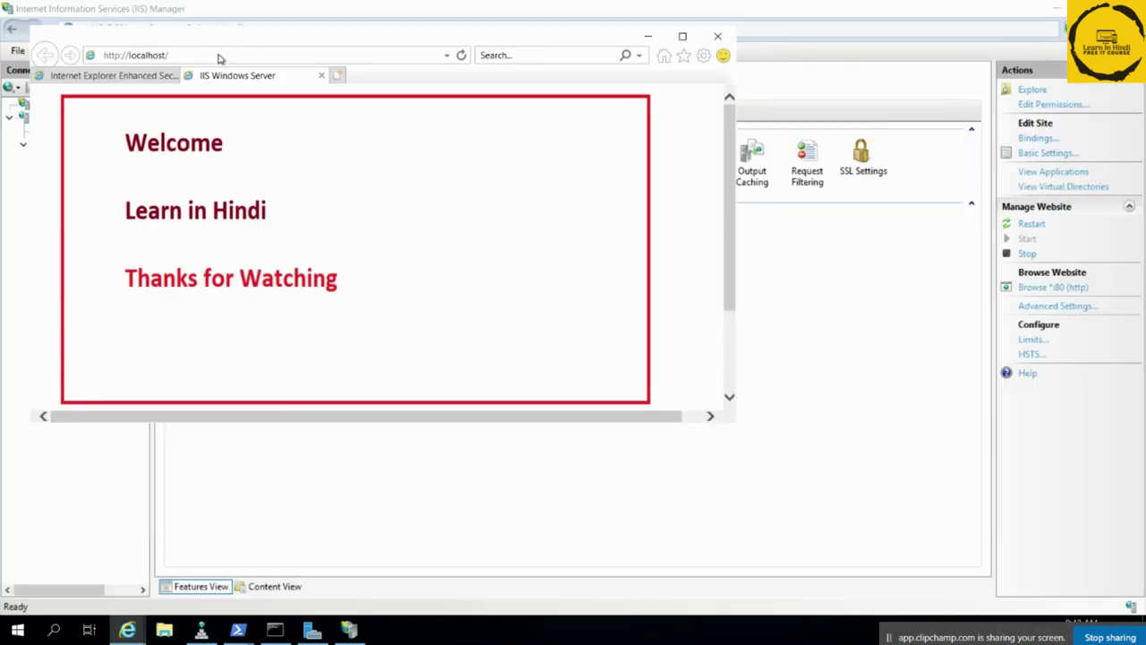
click(123, 76)
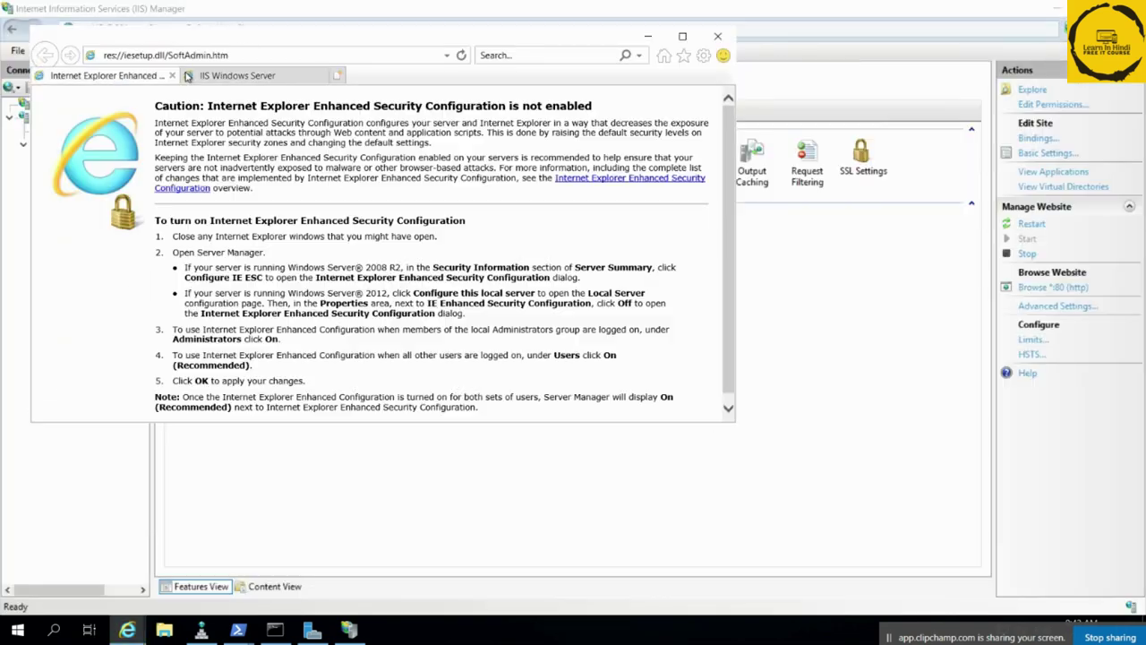
click(171, 75)
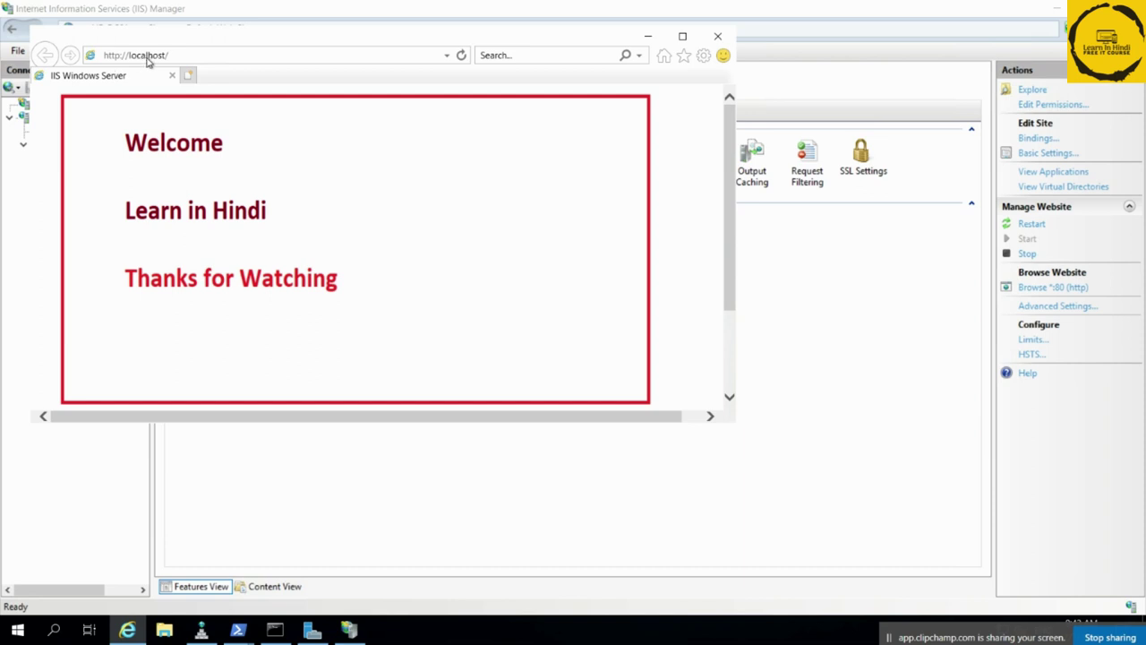
Copy the server name hr-dc01.hr.learnazureinhindi.online from the PowerShell nslookup output, and minimize that window
click(146, 54)
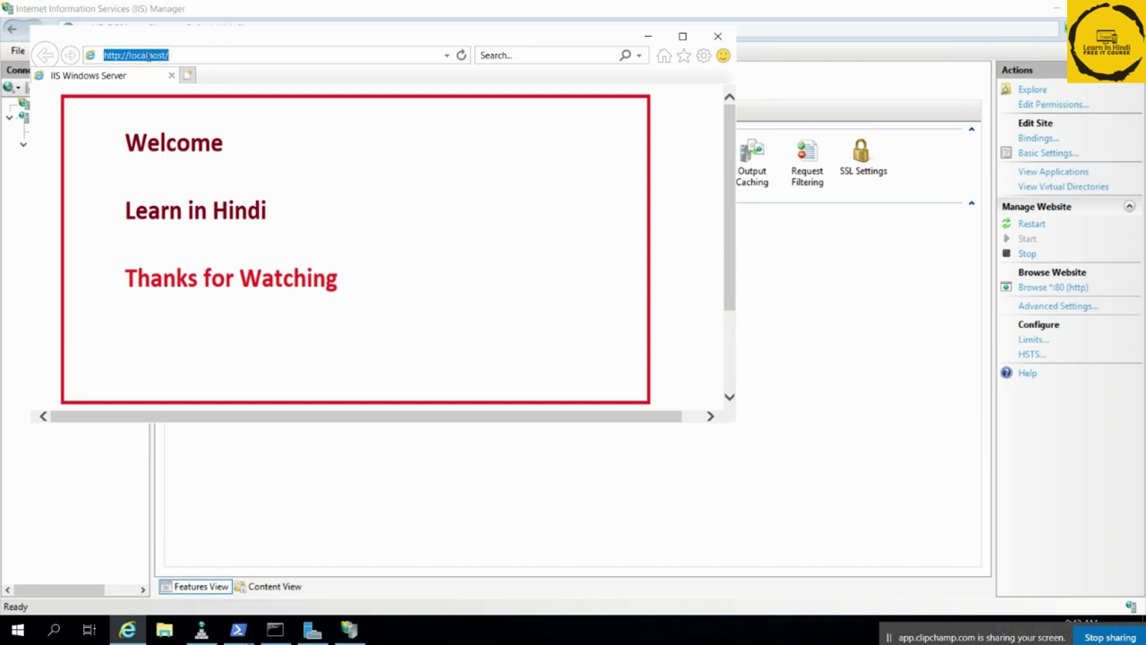
click(238, 630)
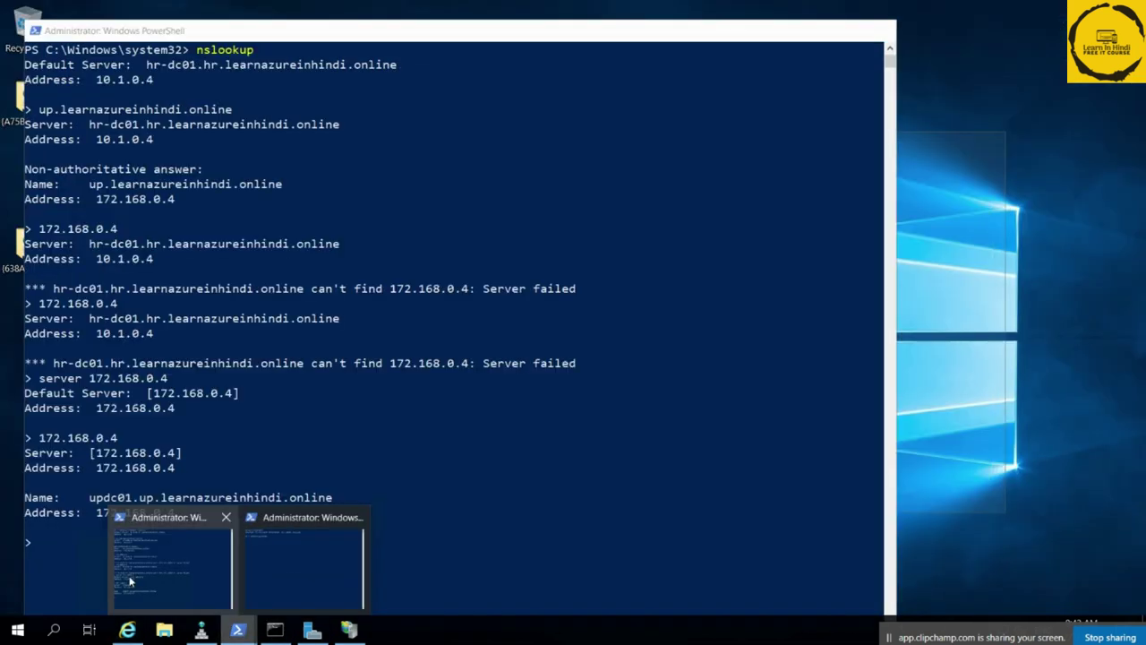
click(133, 582)
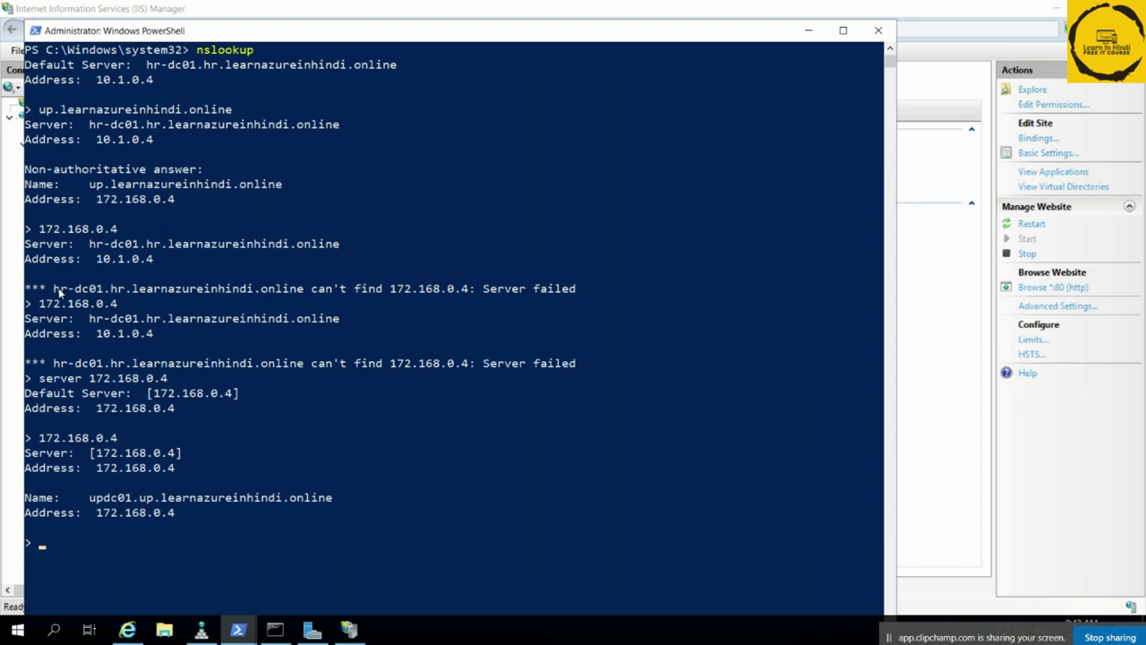
drag(54, 288, 304, 288)
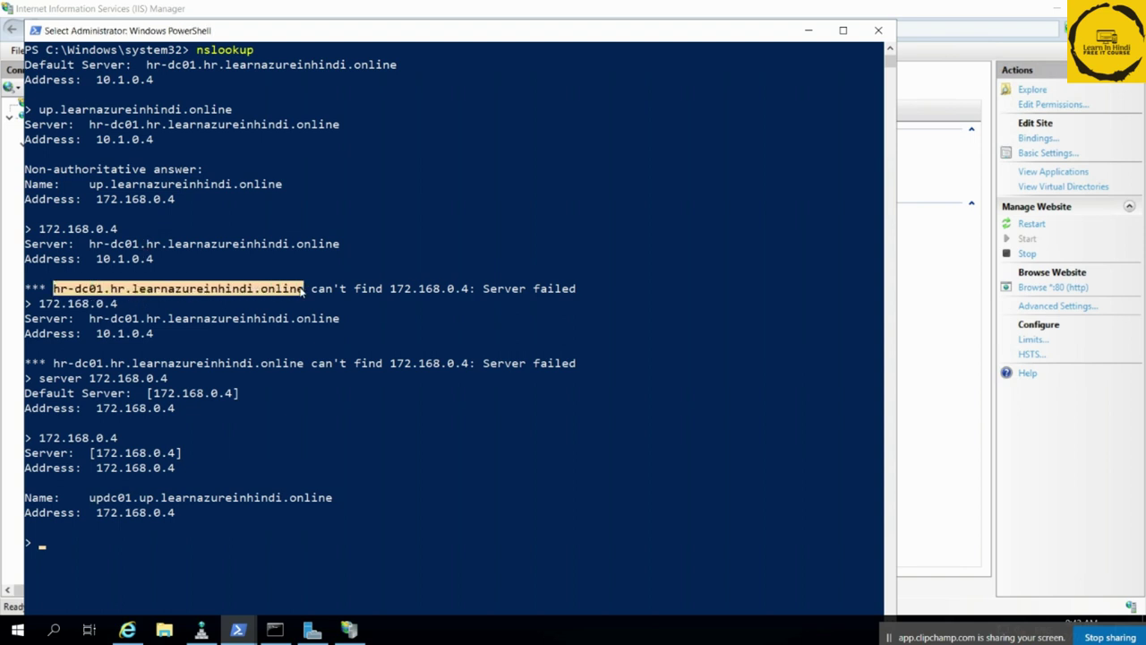
right_click(303, 289)
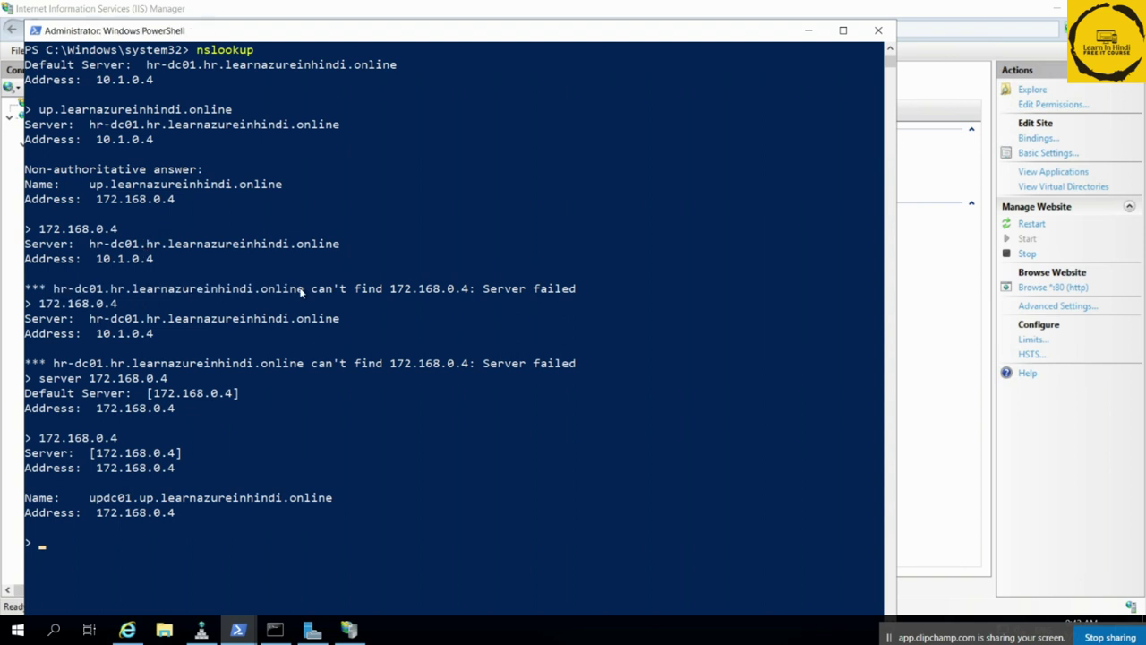
click(806, 30)
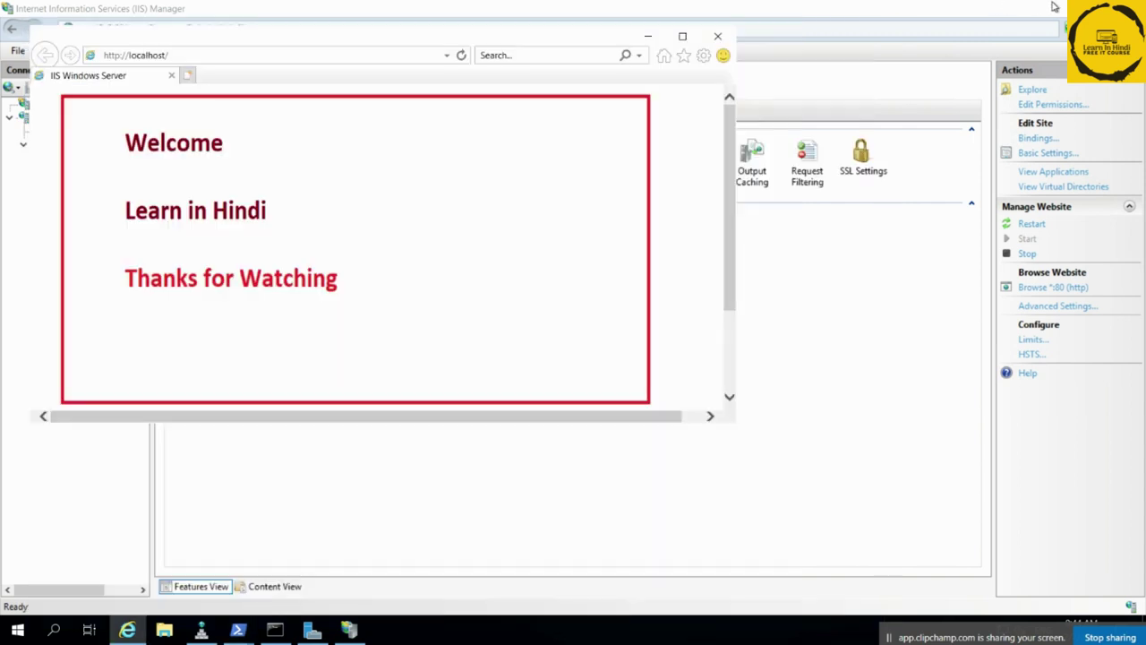
double_click(429, 27)
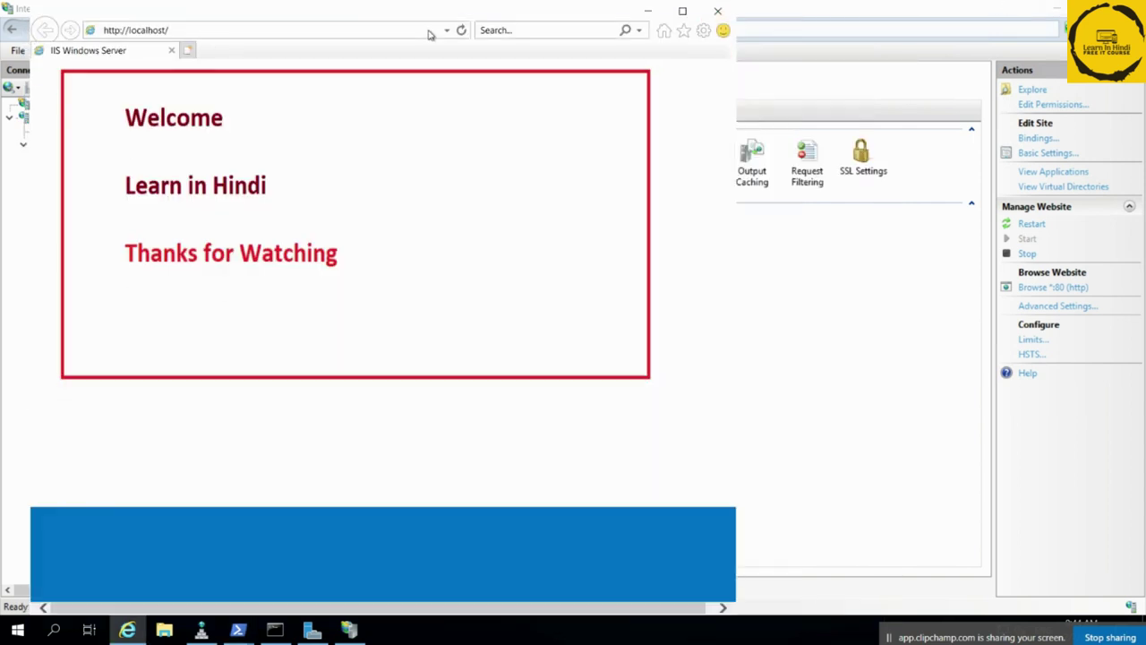
click(683, 13)
click(106, 32)
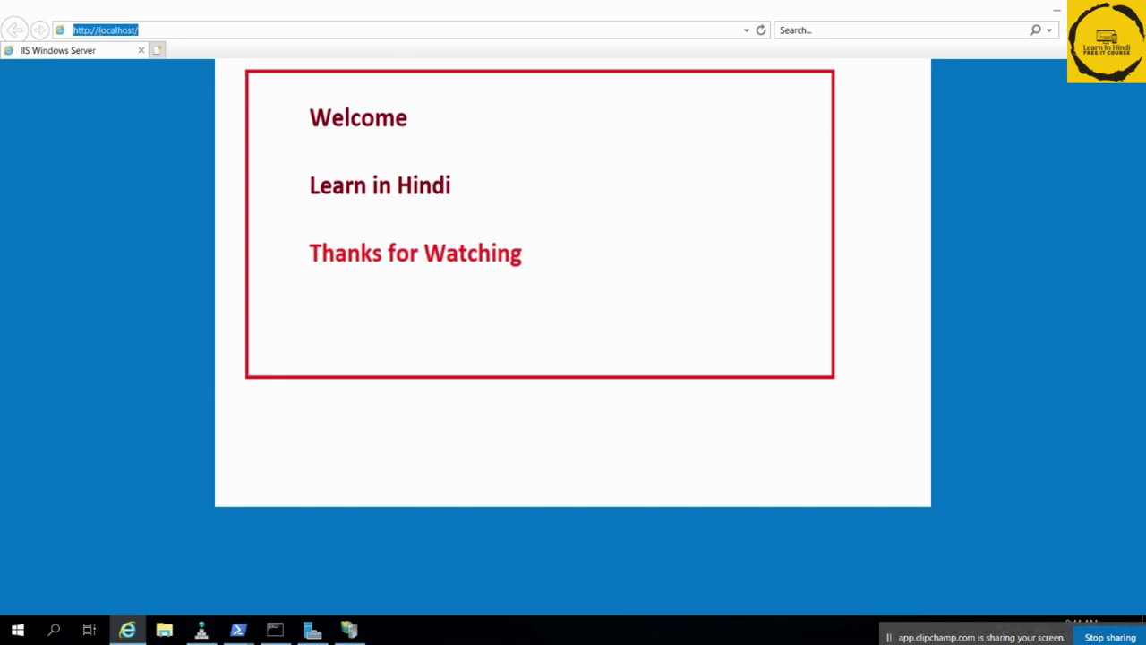
drag(98, 30, 230, 30)
text(hr-dc01.hr.learnazureinhindi.online)
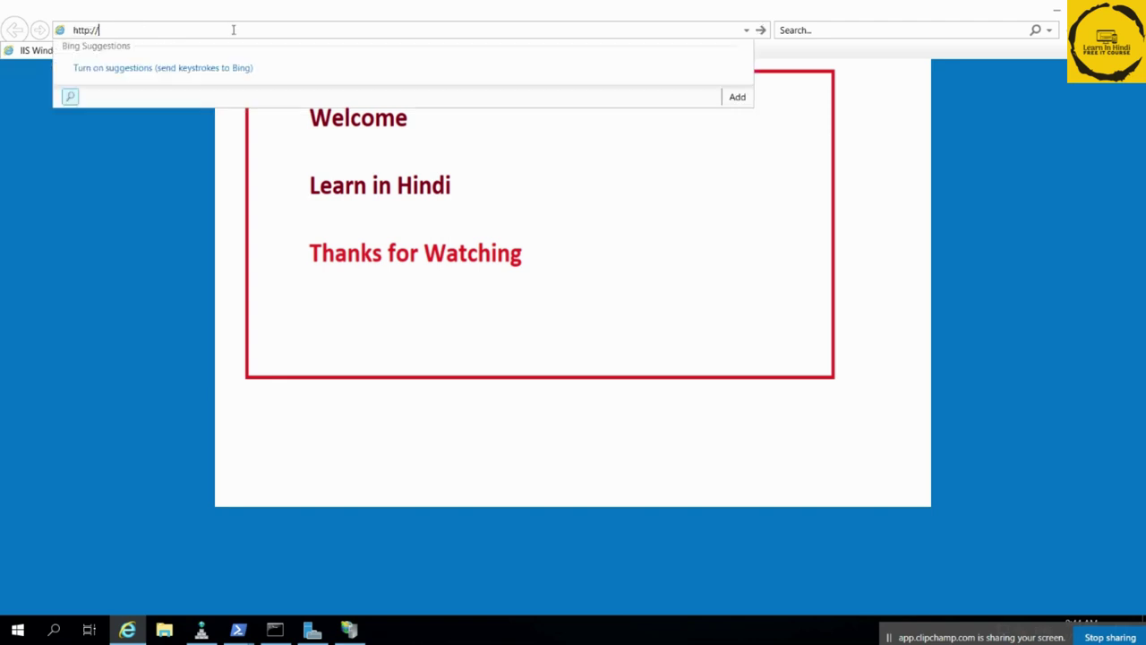
key(Return)
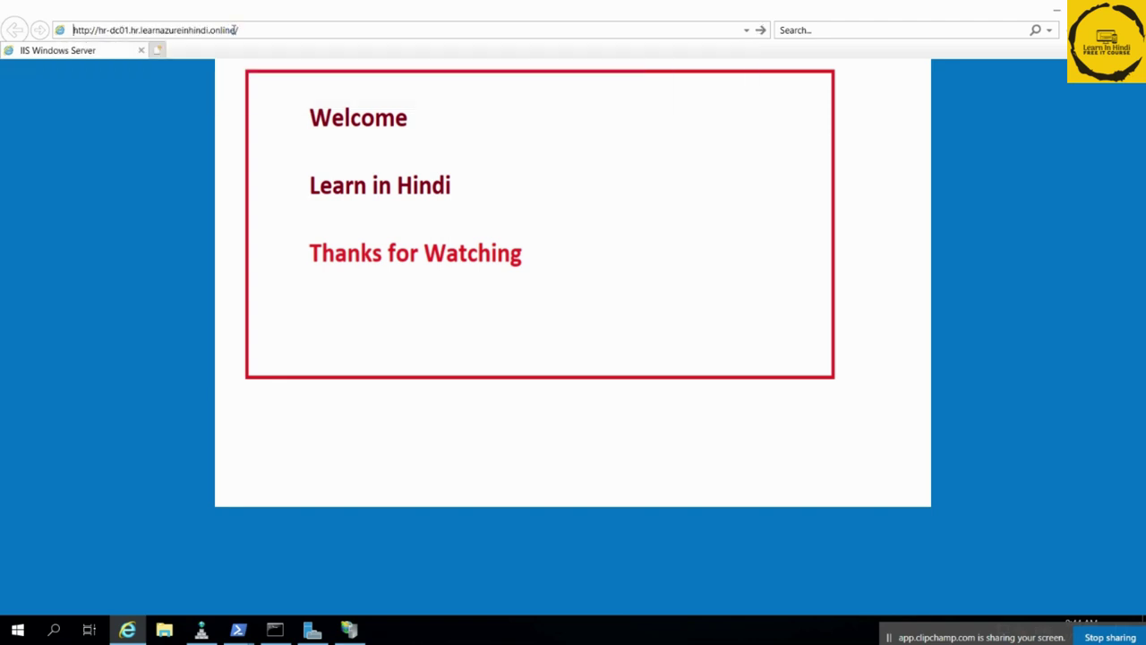
key(Return)
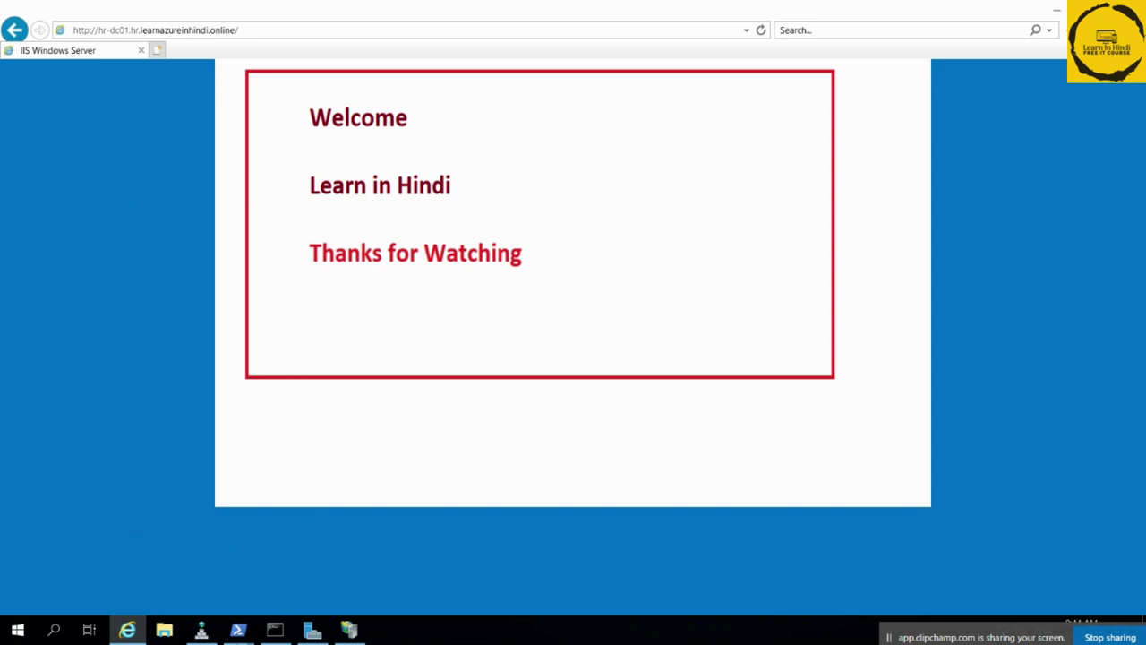
Switch to DNS Manager and review the intranet alias record's name and target host in the HR.LearnAzureinHindi.online zone, closing it without changes
click(201, 630)
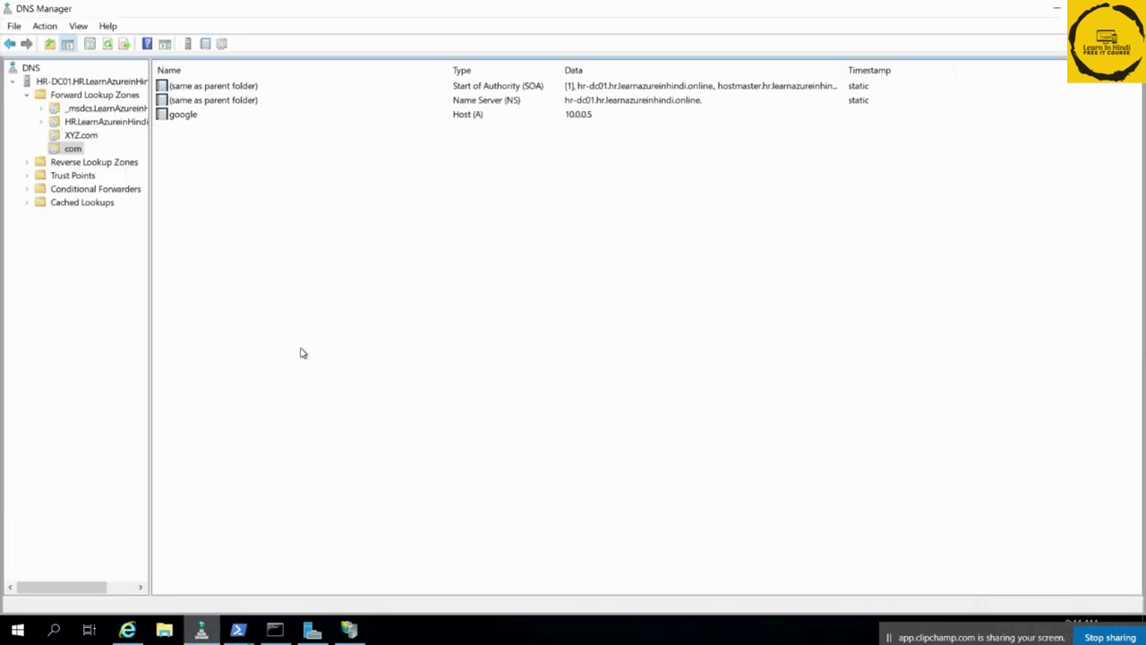
click(91, 126)
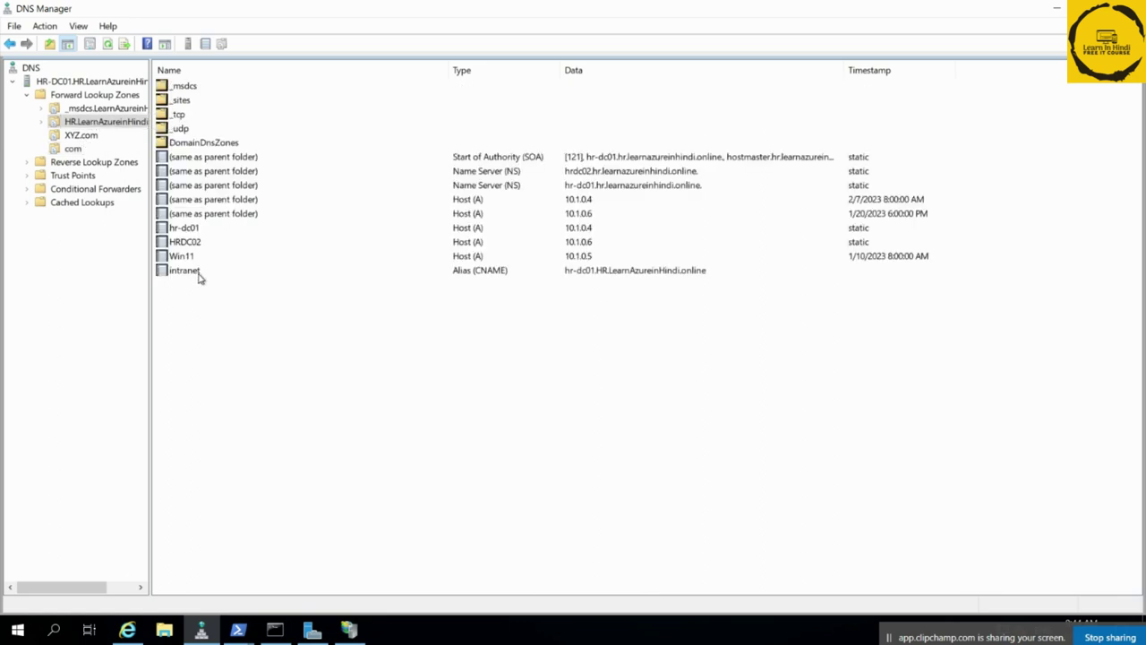
click(199, 274)
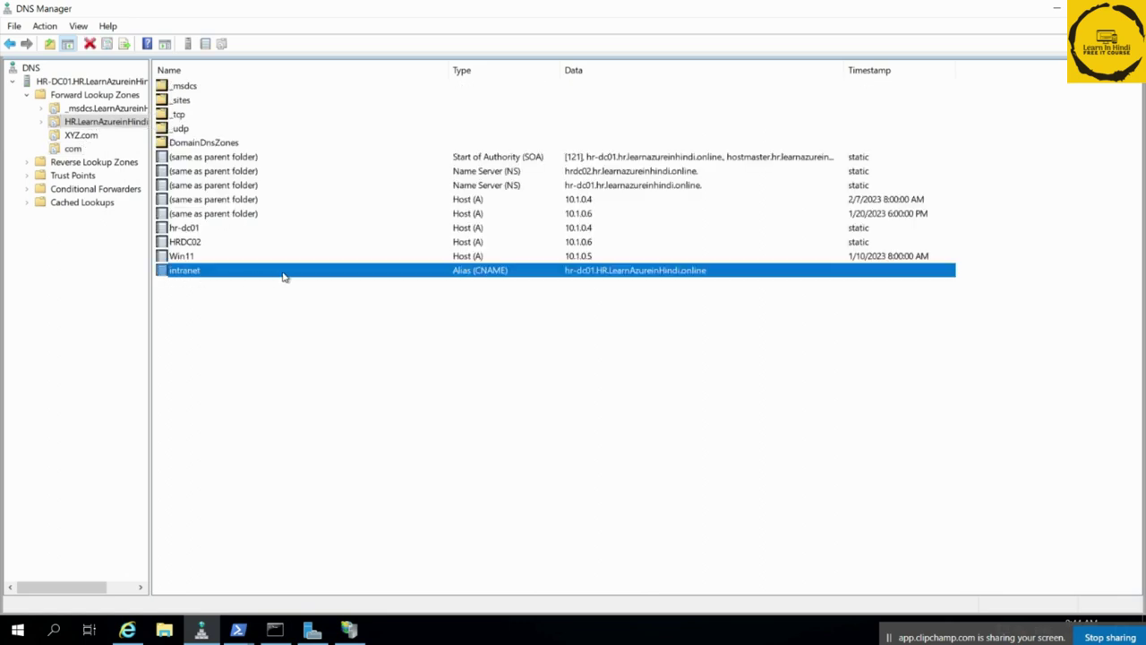
double_click(283, 277)
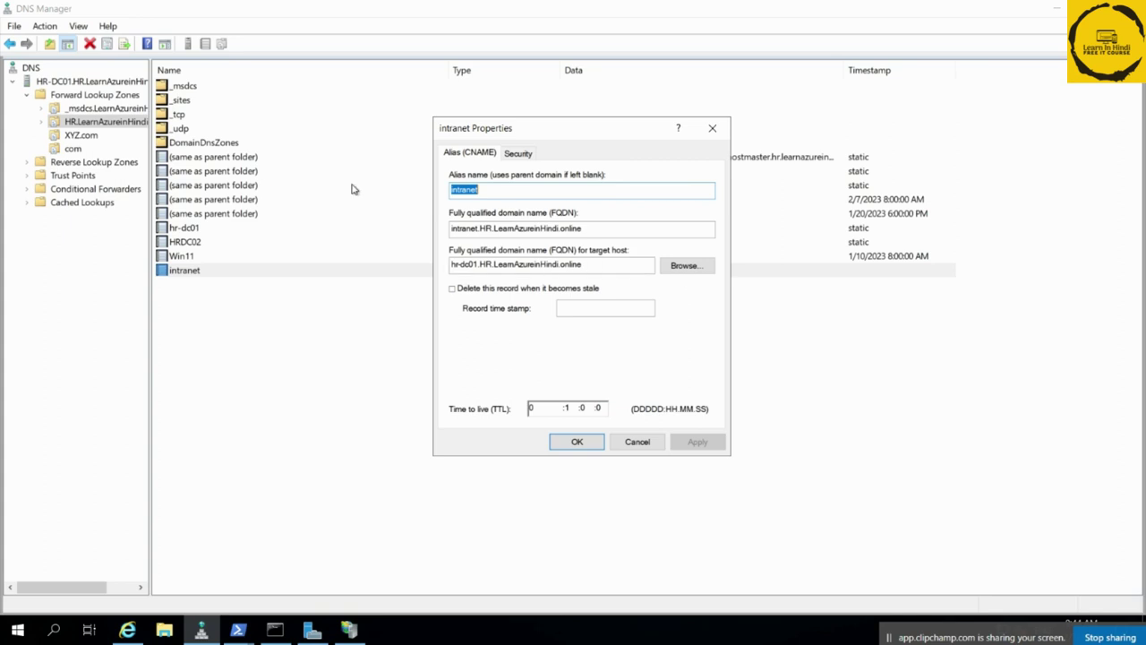
click(503, 192)
double_click(447, 193)
click(606, 263)
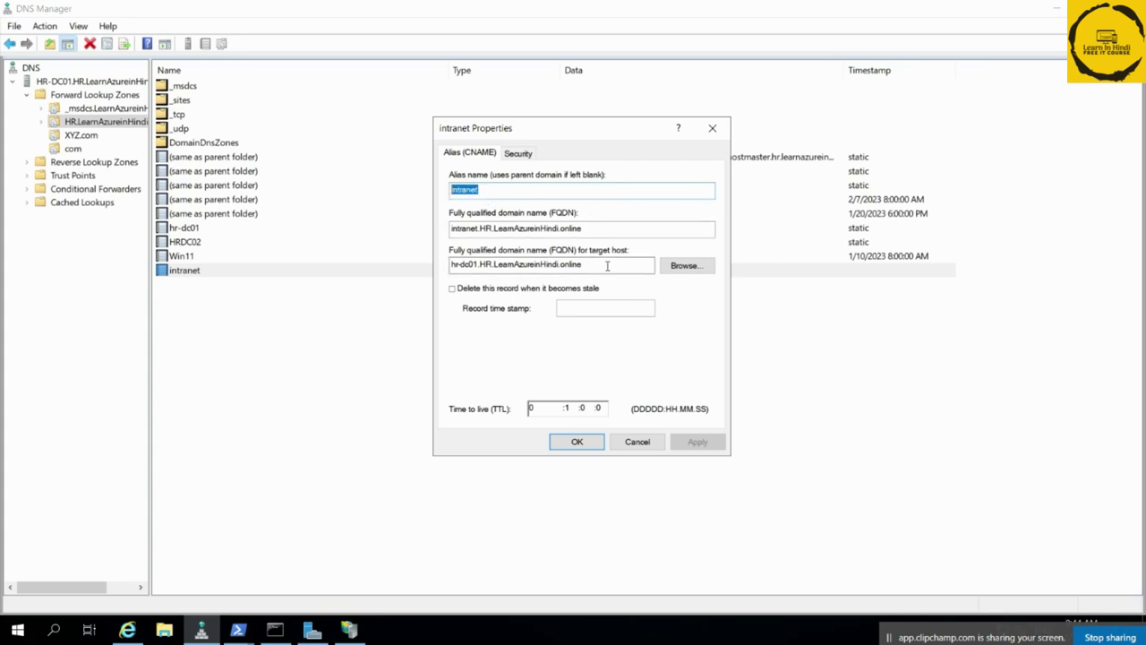
drag(495, 264, 451, 264)
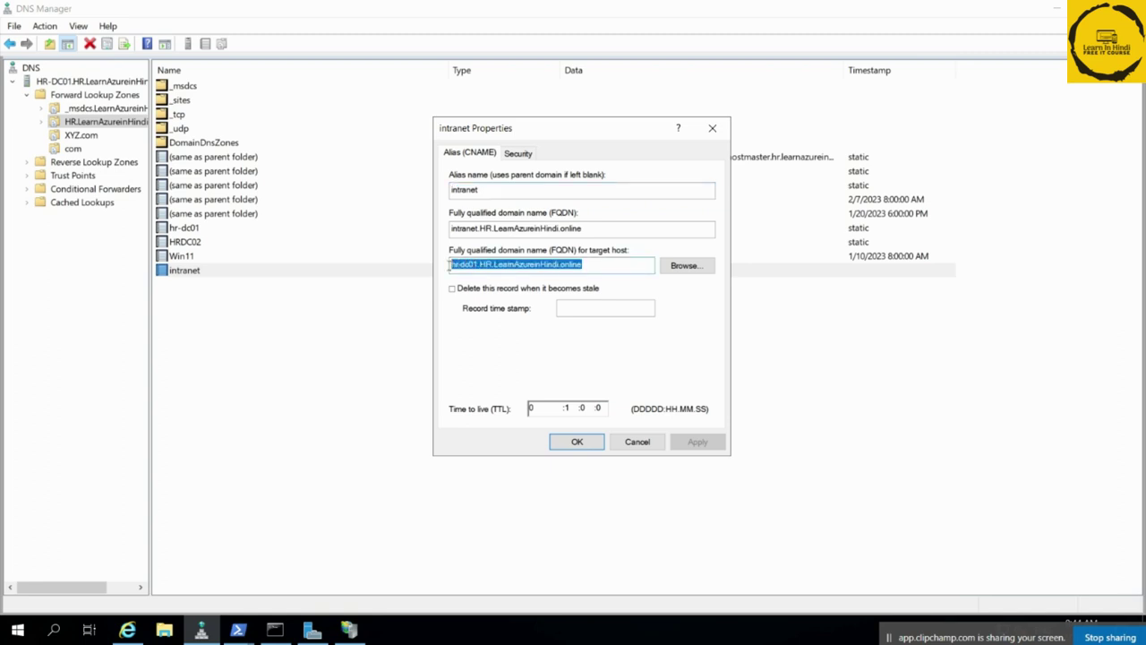
click(592, 266)
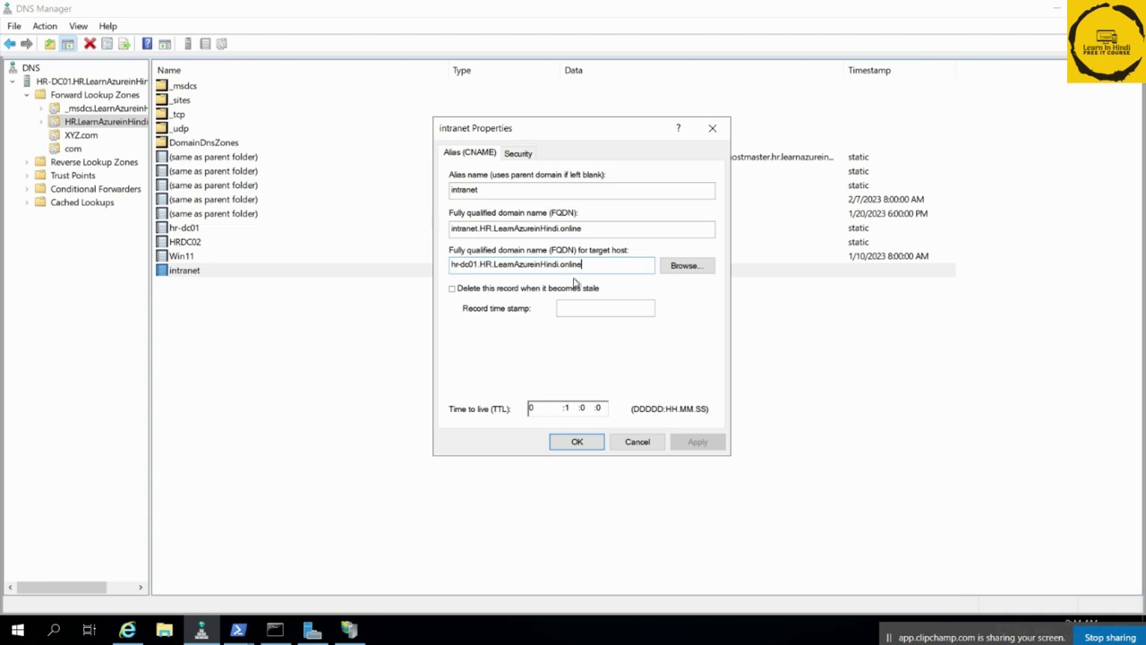
drag(483, 264, 435, 263)
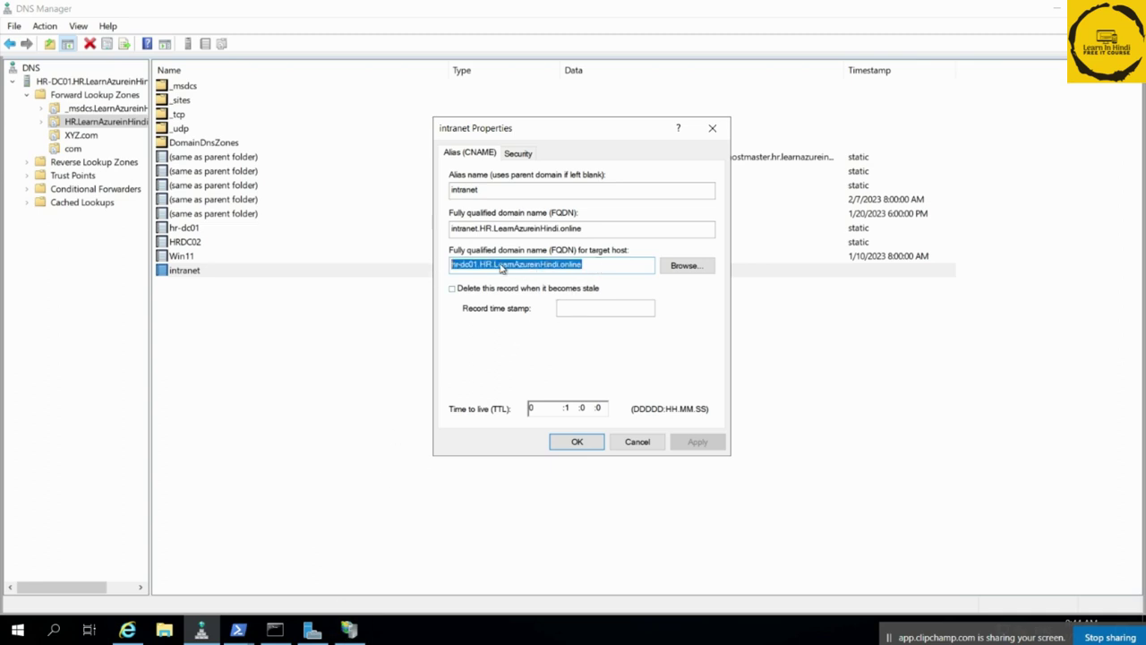
click(127, 629)
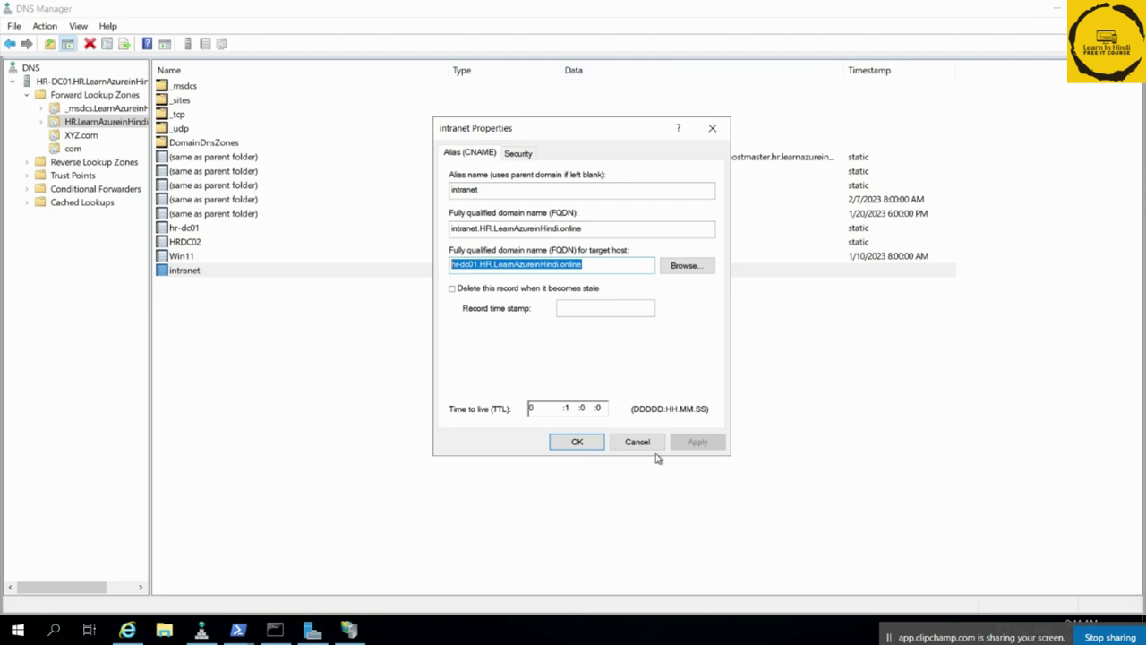
click(638, 442)
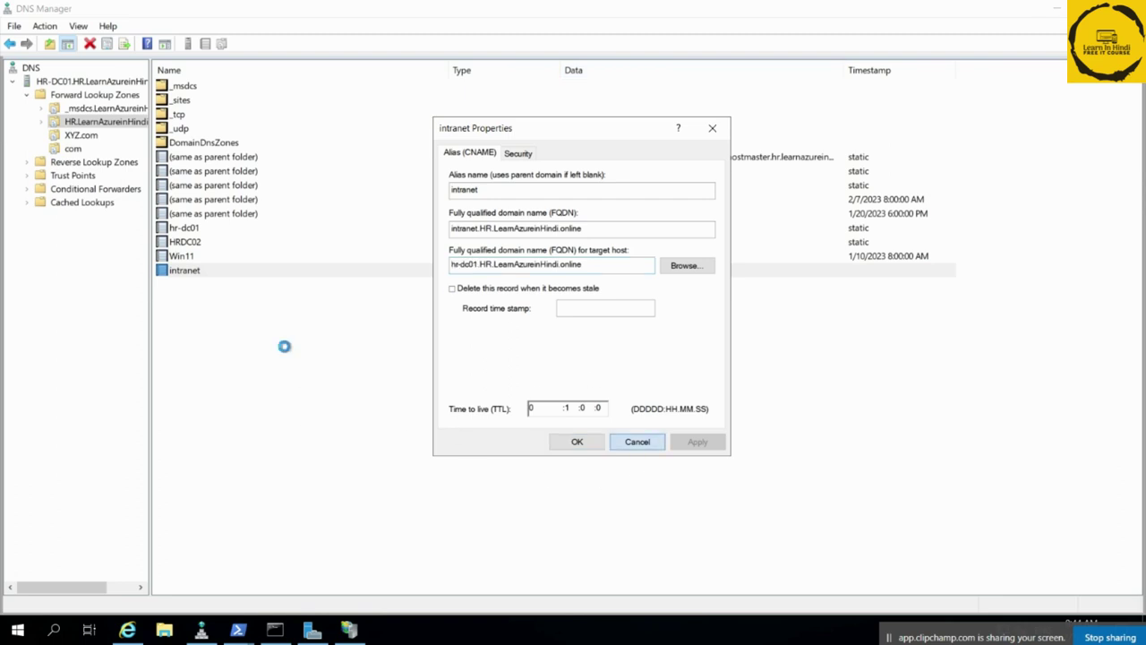
Delete the intranet alias record from the HR.LearnAzureinHindi.online zone
right_click(326, 276)
click(371, 284)
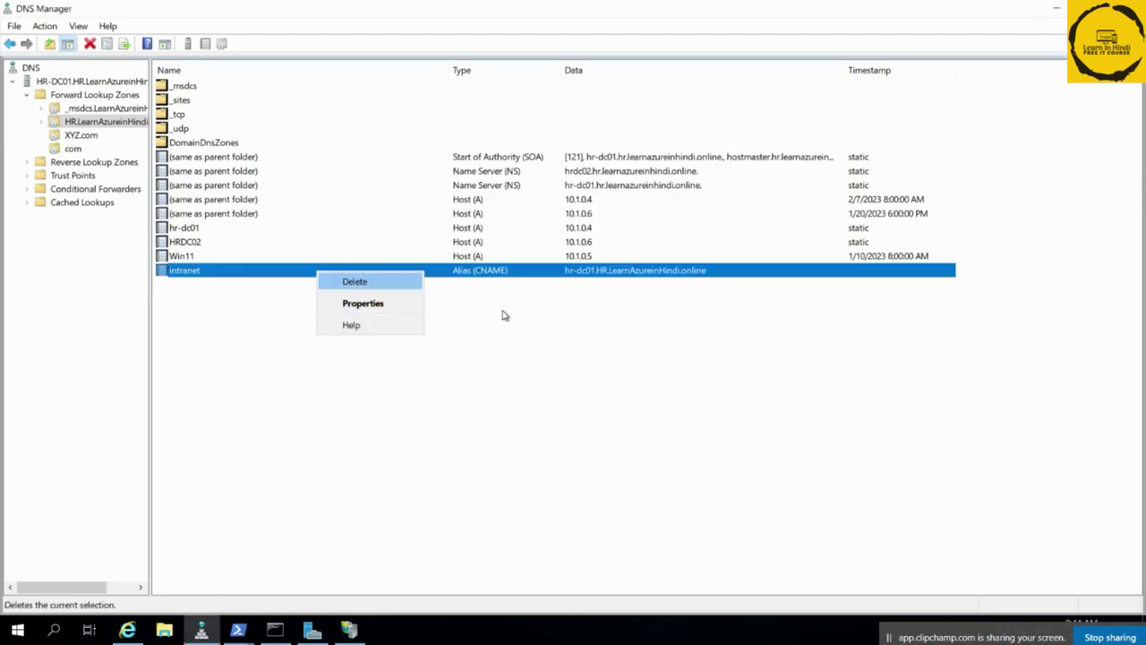
click(624, 420)
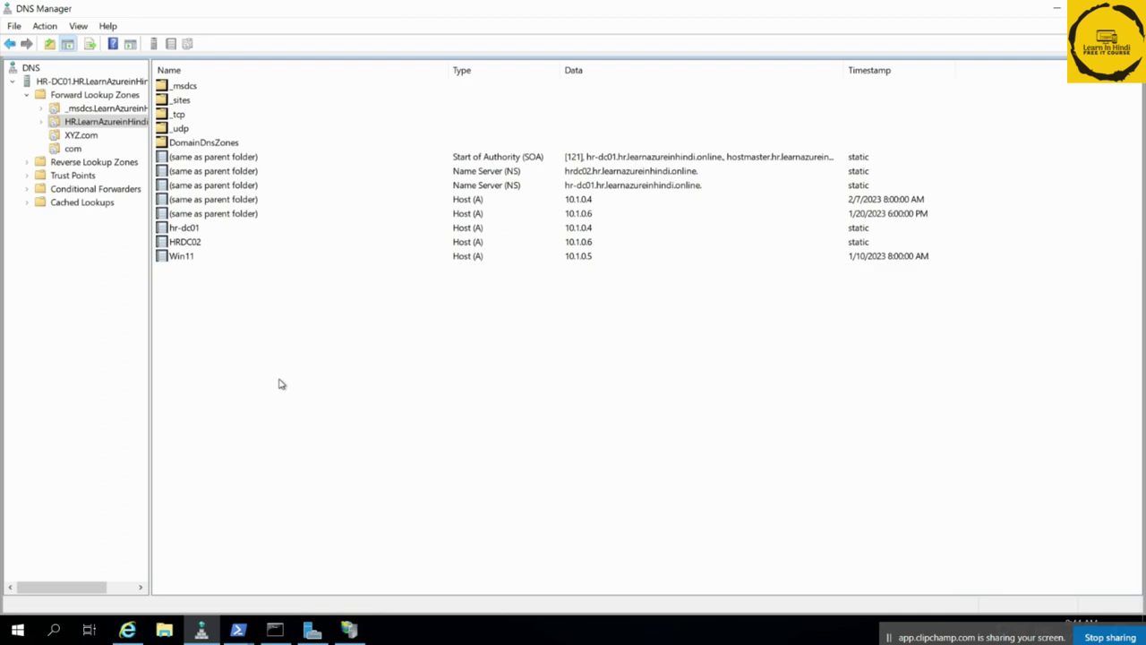
right_click(279, 381)
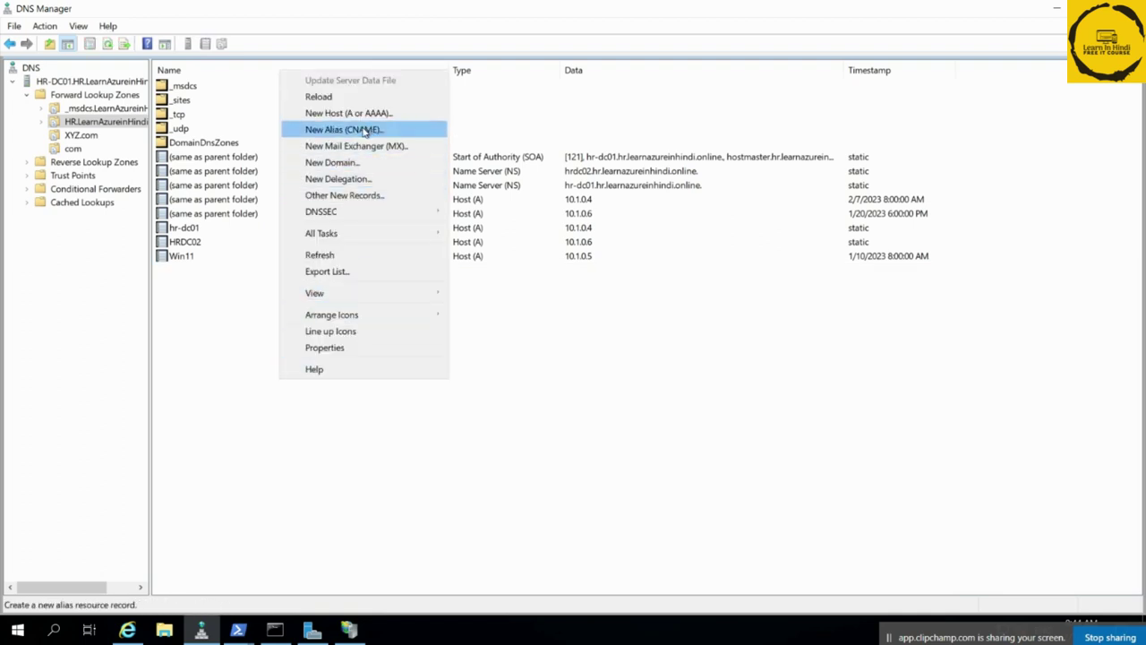
click(358, 129)
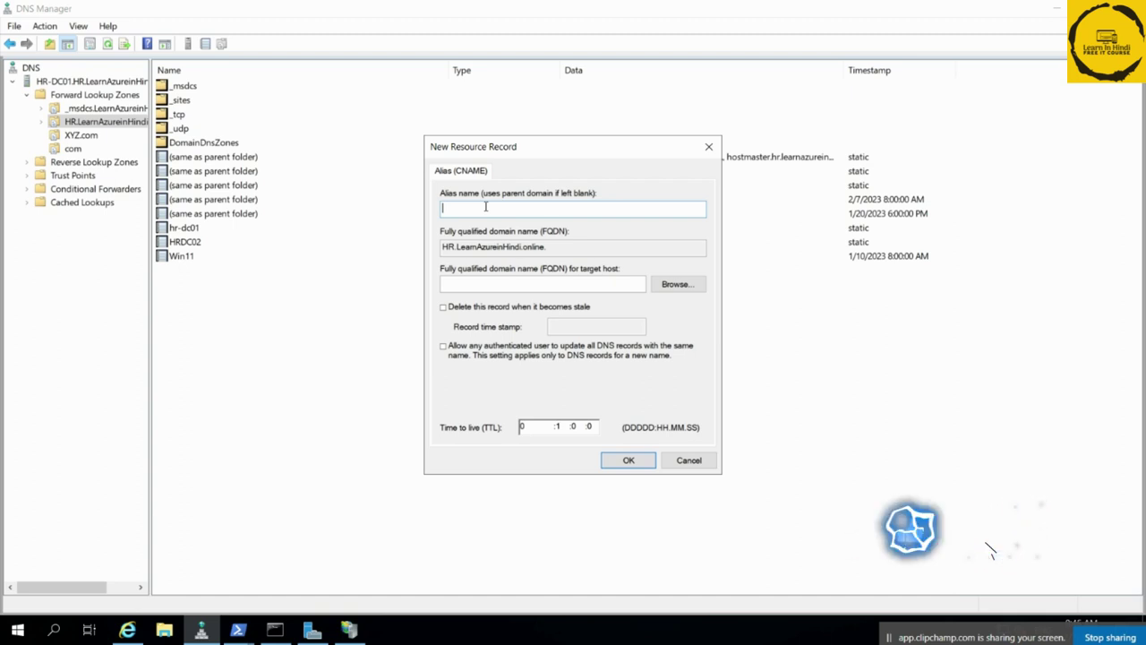
text(WWW)
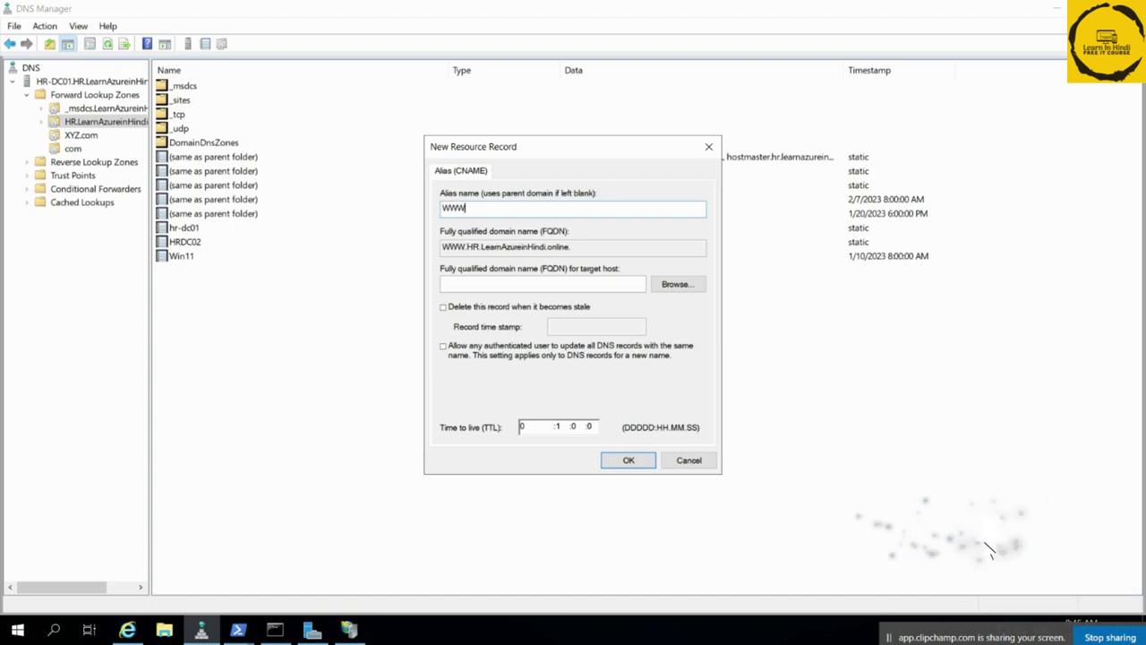
Browse to the hr-dc01 host in the HR.LearnAzureinHindi.online forward lookup zone as the alias's target and create the record
click(490, 285)
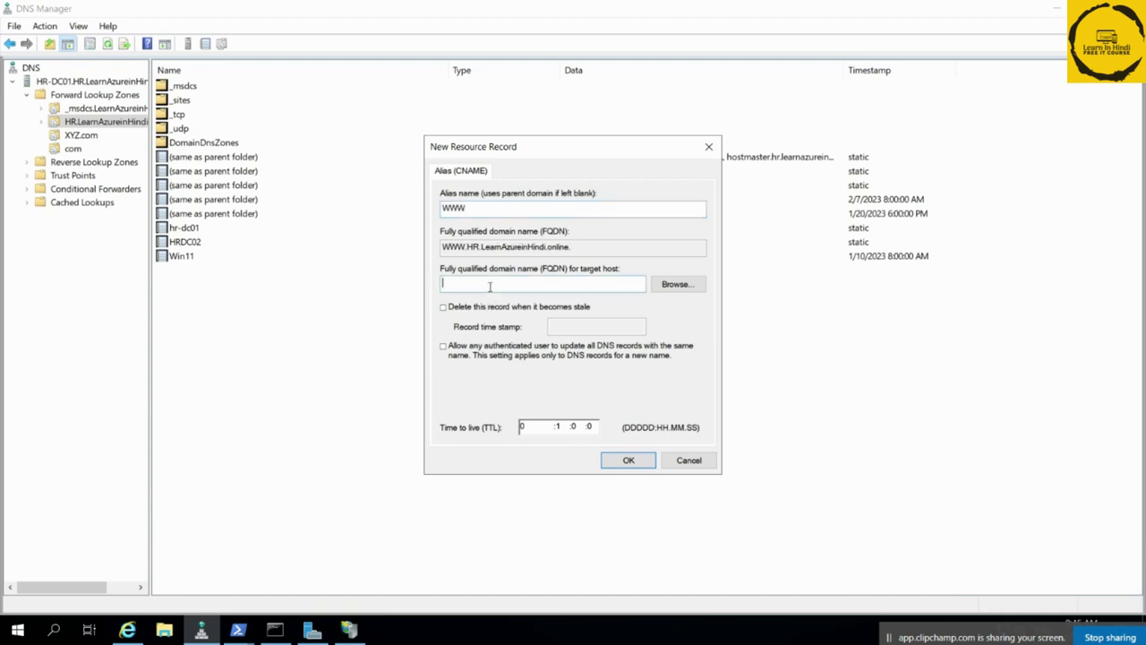
click(690, 283)
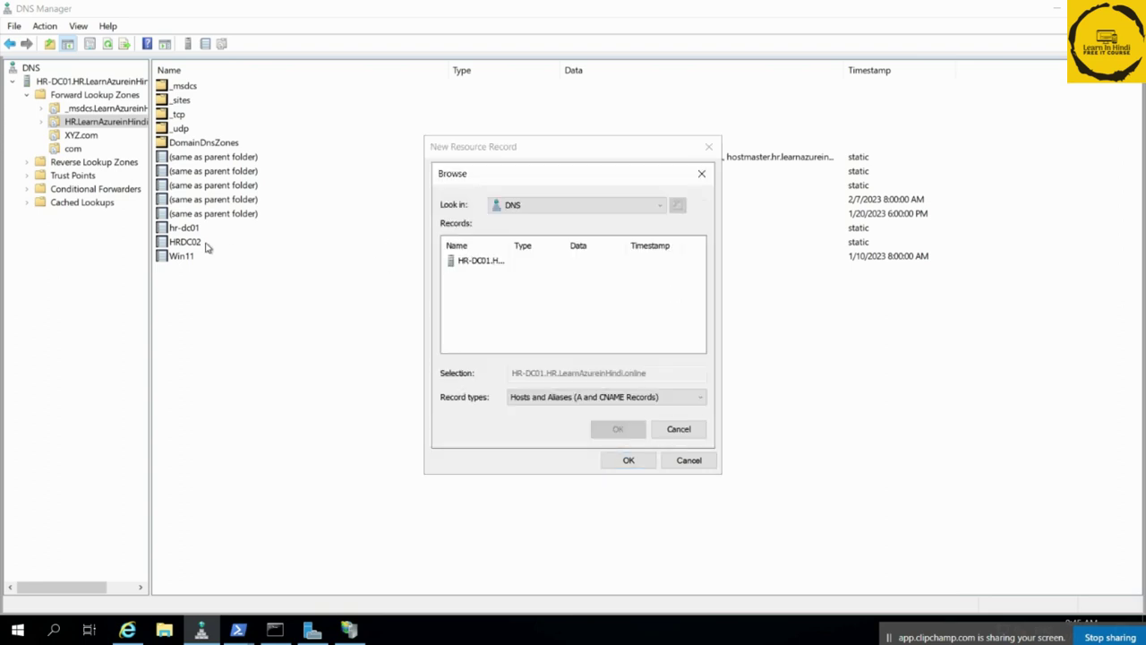
double_click(476, 260)
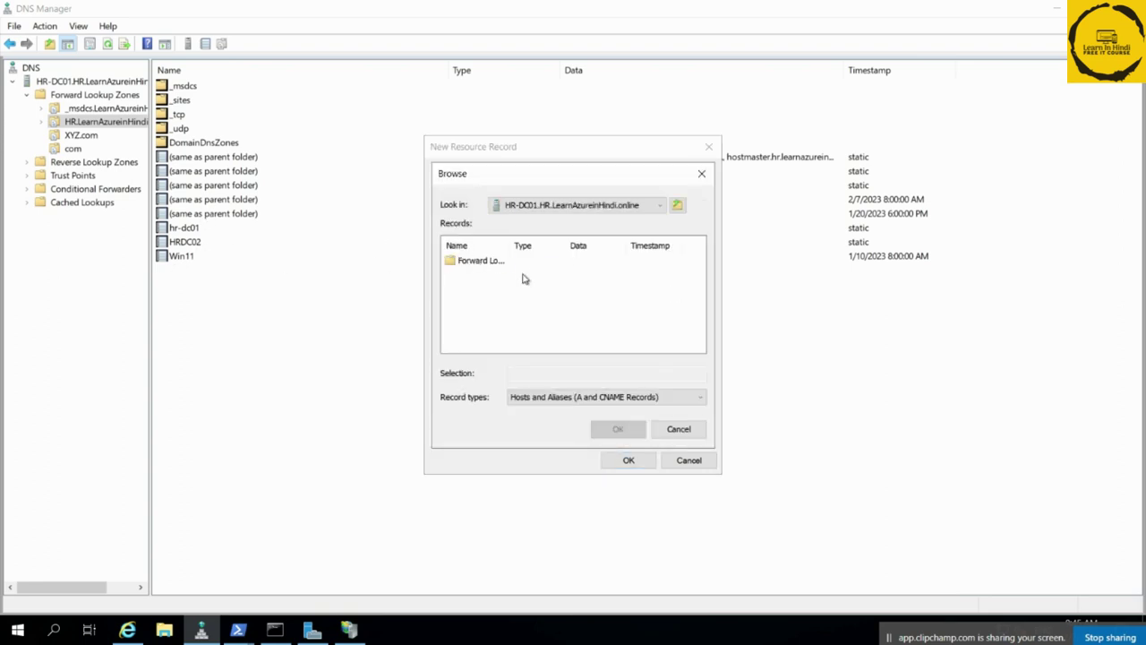
double_click(465, 262)
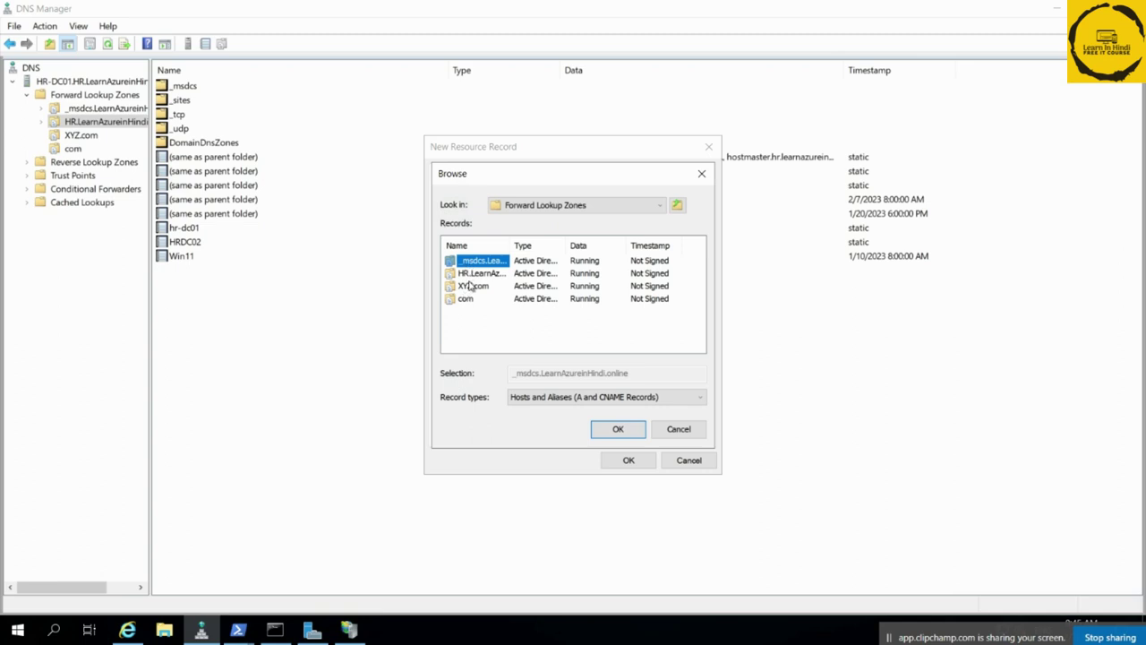
double_click(475, 273)
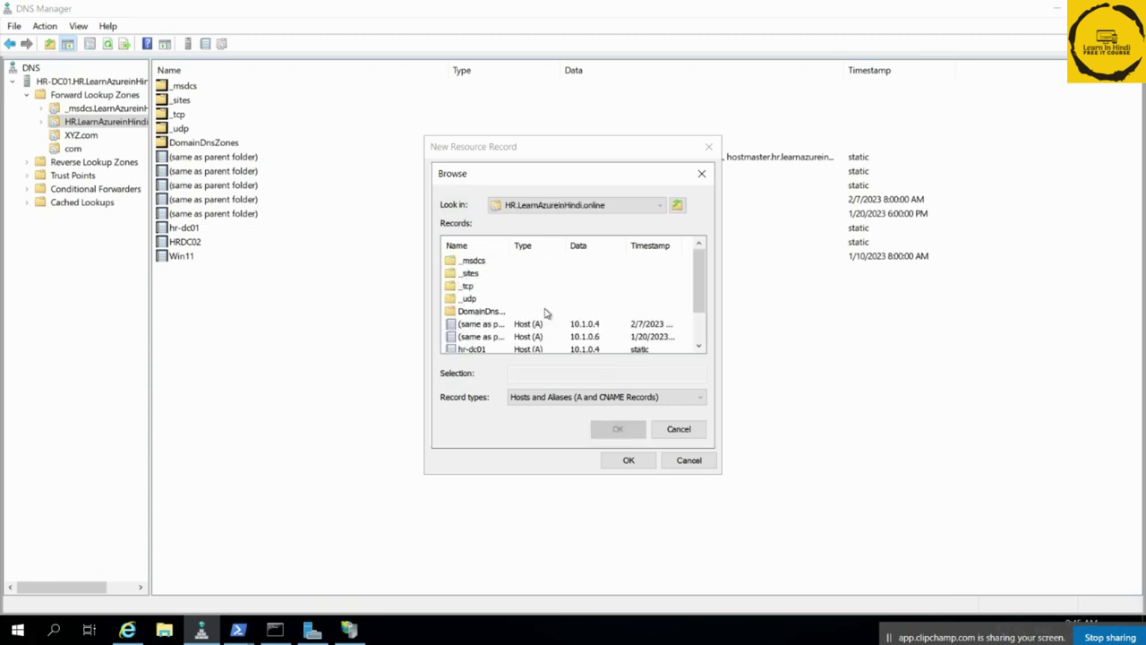
scroll(551, 319, down, 1)
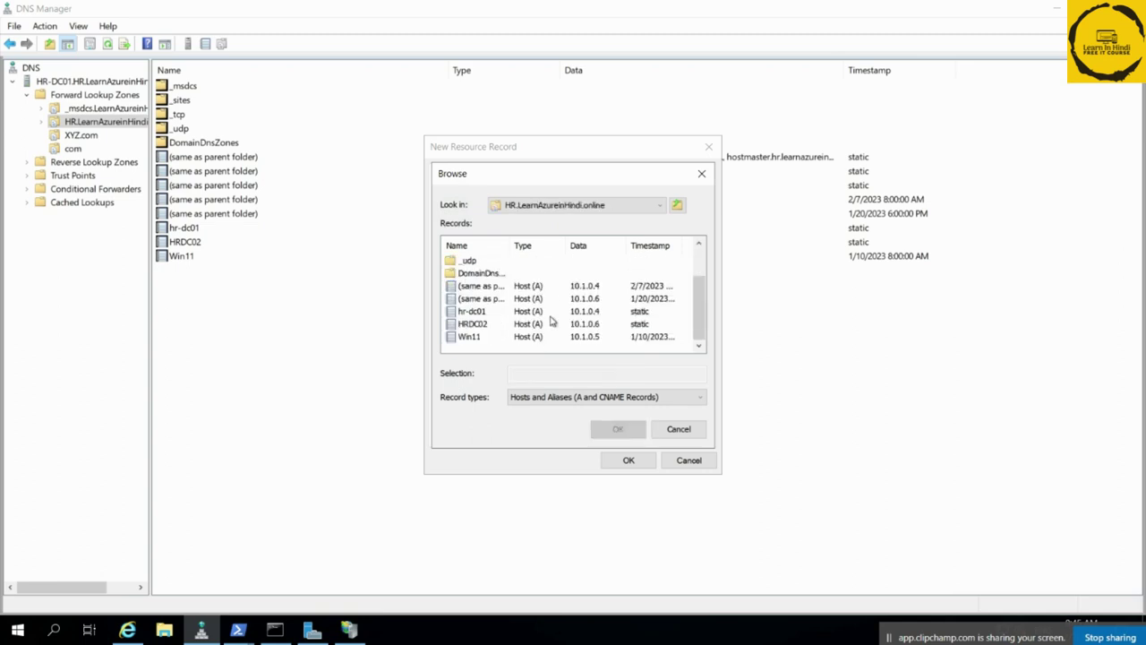
click(472, 311)
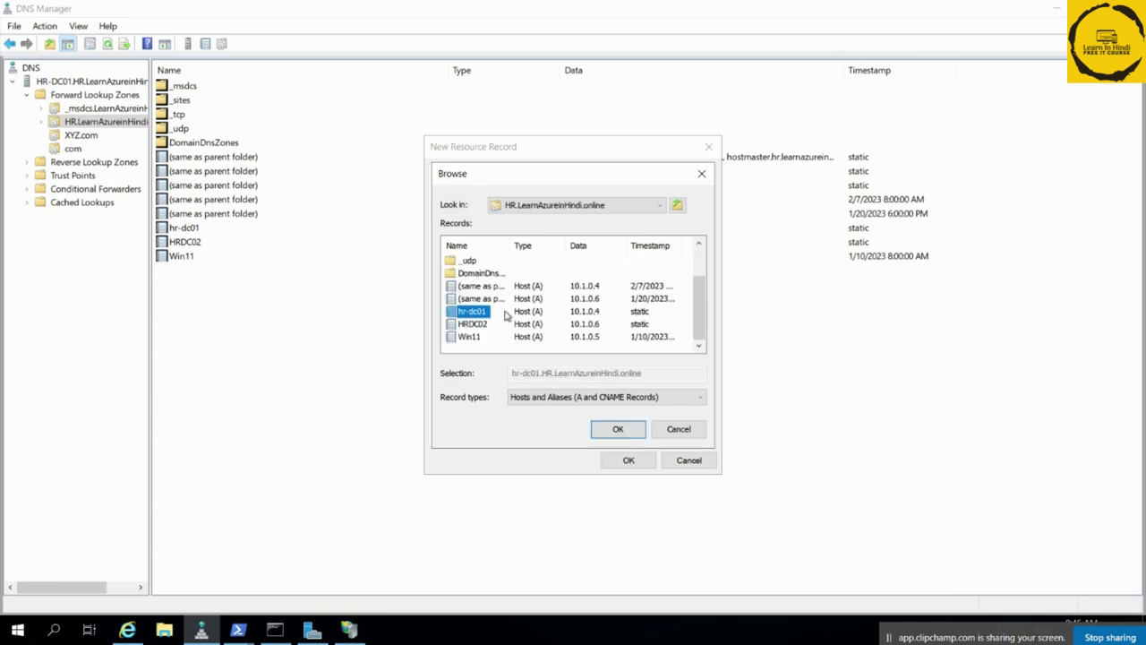
click(619, 430)
click(626, 461)
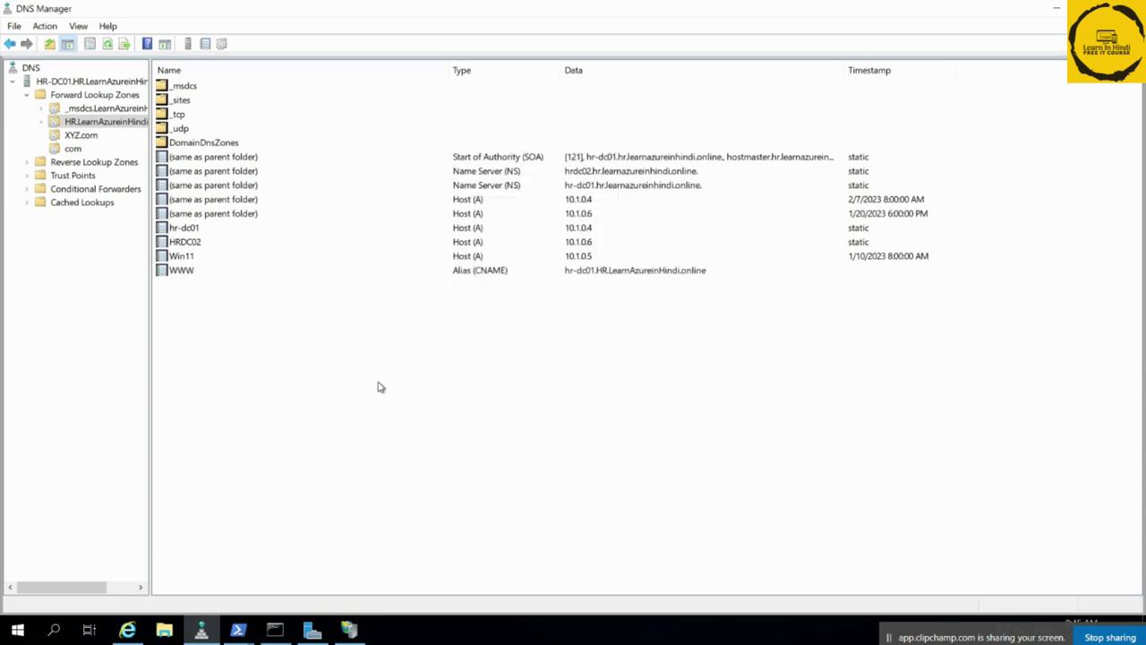
Switch to Internet Explorer and open a new tab beside the IIS page
click(127, 630)
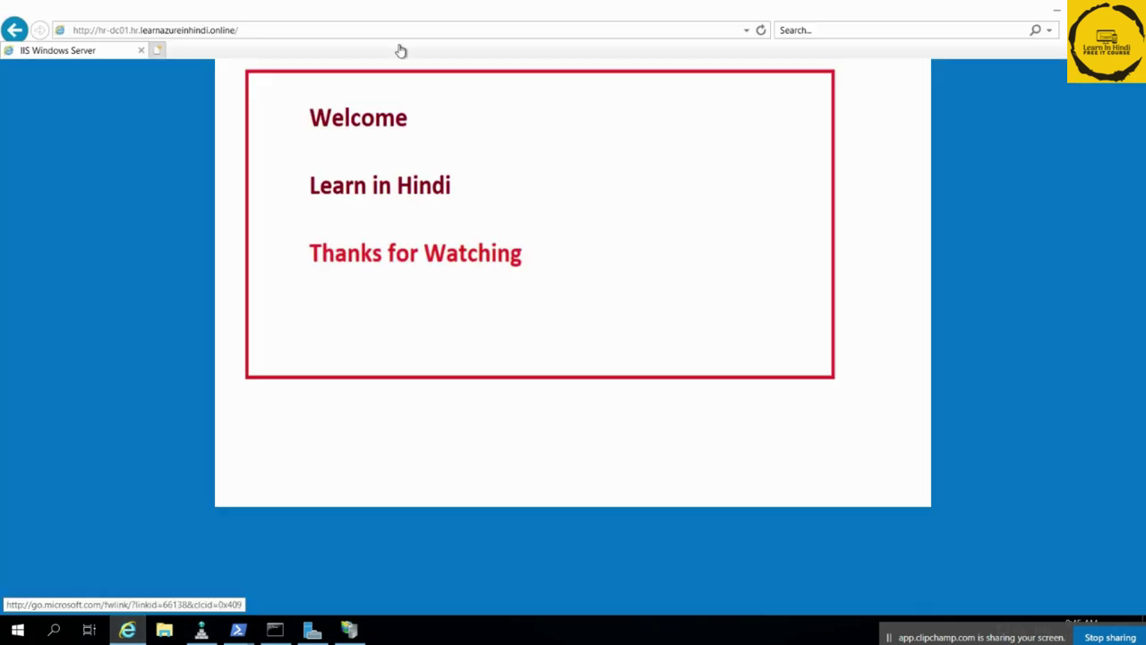
click(158, 49)
click(163, 24)
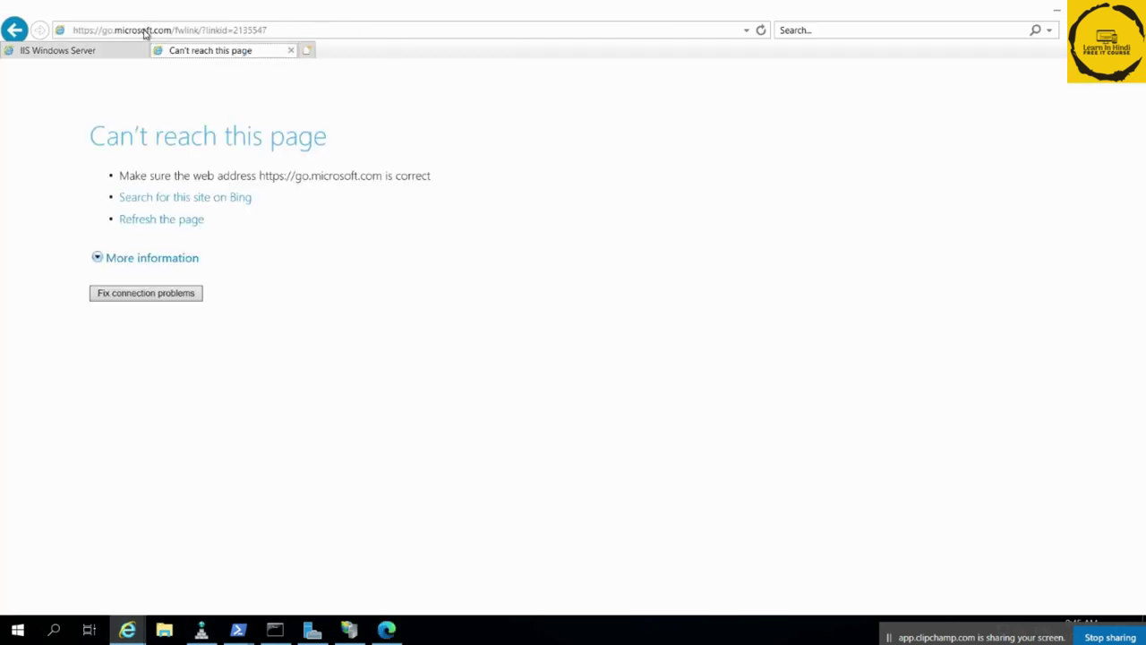
click(103, 29)
click(102, 30)
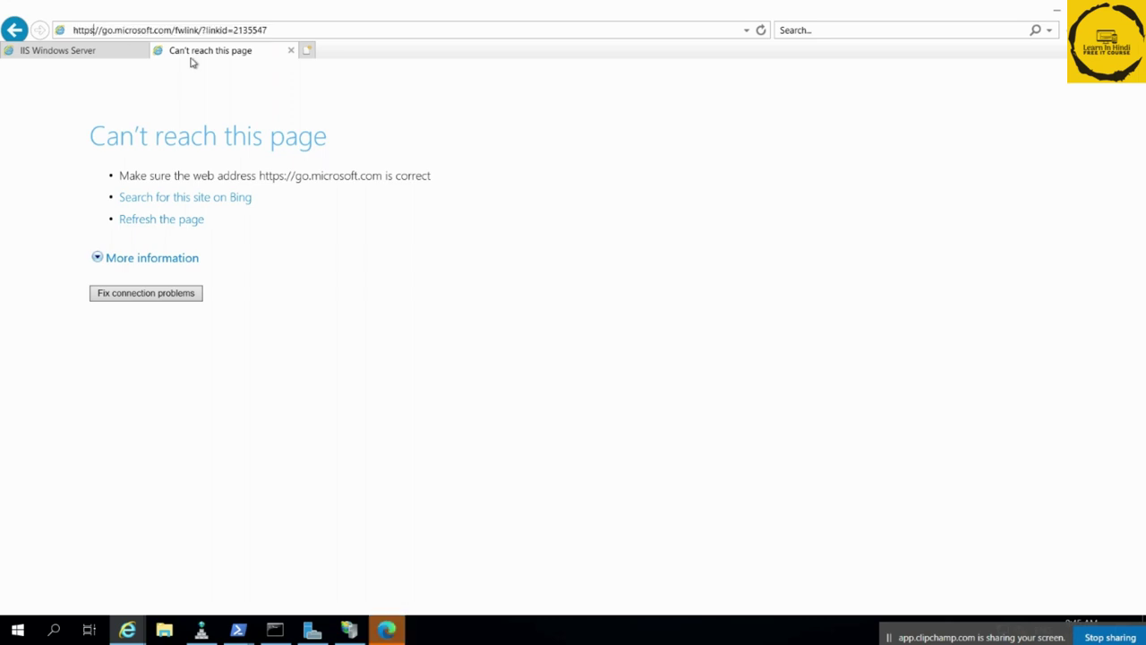
key(BackSpace)
key(BackSpace)
text(:)
key(Right)
key(Right)
key(Right)
key(Right)
key(Right)
key(Right)
key(Right)
key(Right)
key(Right)
key(Right)
key(Right)
key(Right)
key(Right)
key(Right)
key(Right)
key(Right)
key(Right)
key(Right)
key(Right)
key(Right)
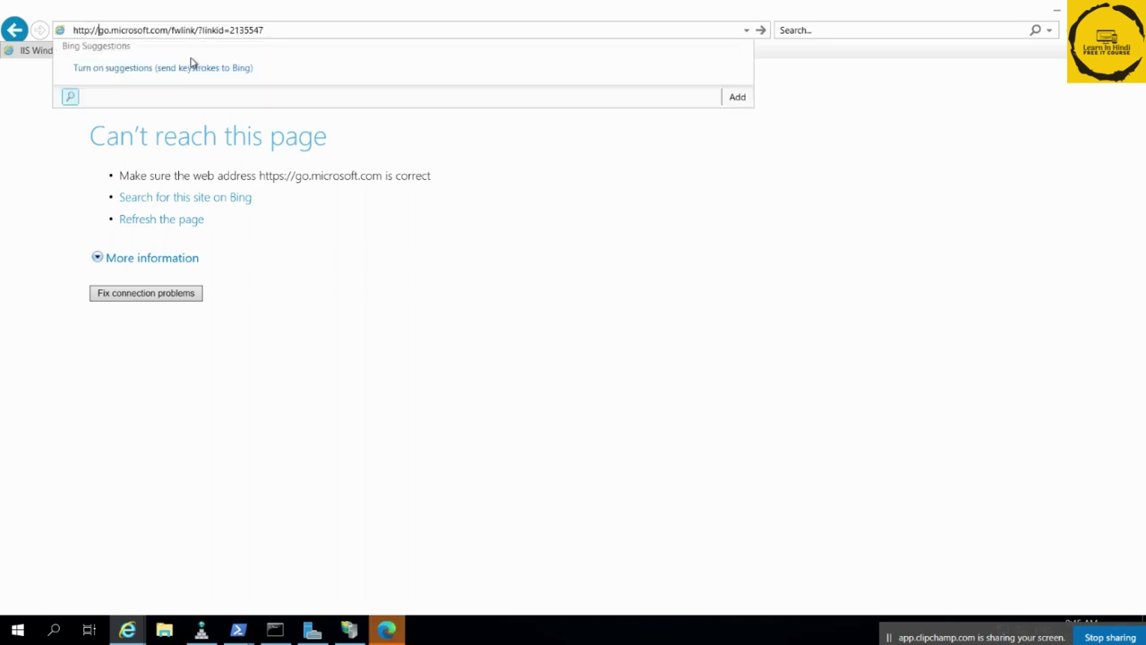
key(Right)
key(Right)
key(Right)
key(Right)
key(Right)
key(Right)
key(Right)
key(Right)
key(BackSpace)
key(BackSpace)
key(BackSpace)
key(BackSpace)
key(BackSpace)
key(BackSpace)
key(BackSpace)
key(BackSpace)
key(BackSpace)
key(BackSpace)
key(BackSpace)
key(BackSpace)
key(BackSpace)
key(BackSpace)
key(BackSpace)
key(BackSpace)
key(BackSpace)
key(BackSpace)
key(BackSpace)
key(BackSpace)
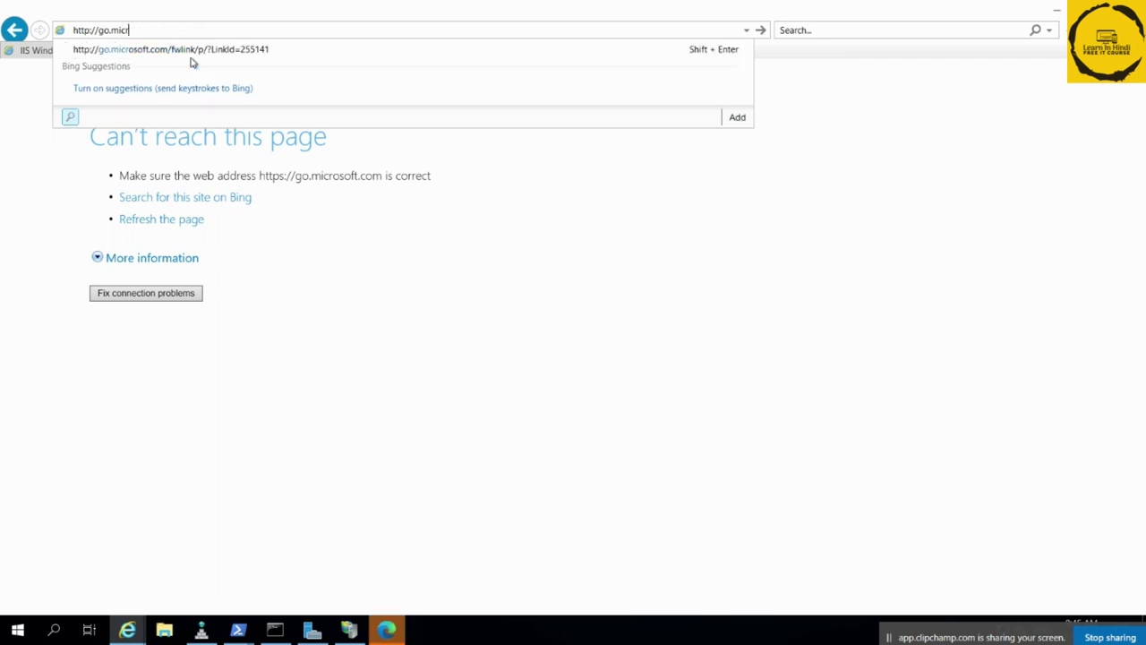
key(BackSpace)
key(BackSpace)
key(BackSpace)
key(BackSpace)
key(BackSpace)
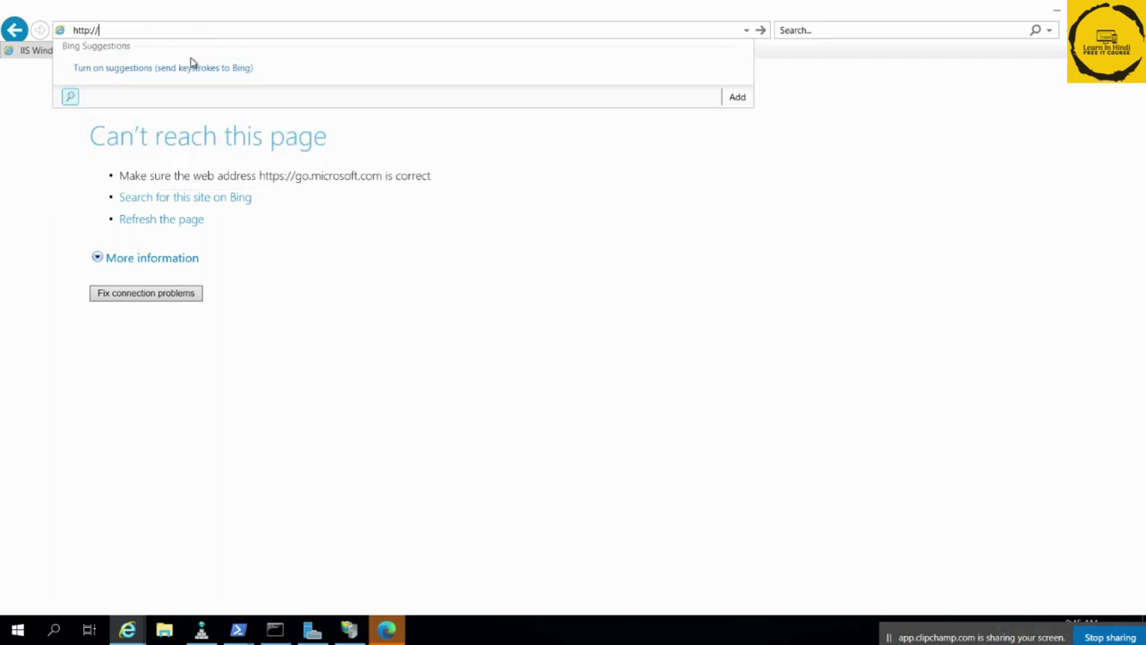
text(www)
key(Return)
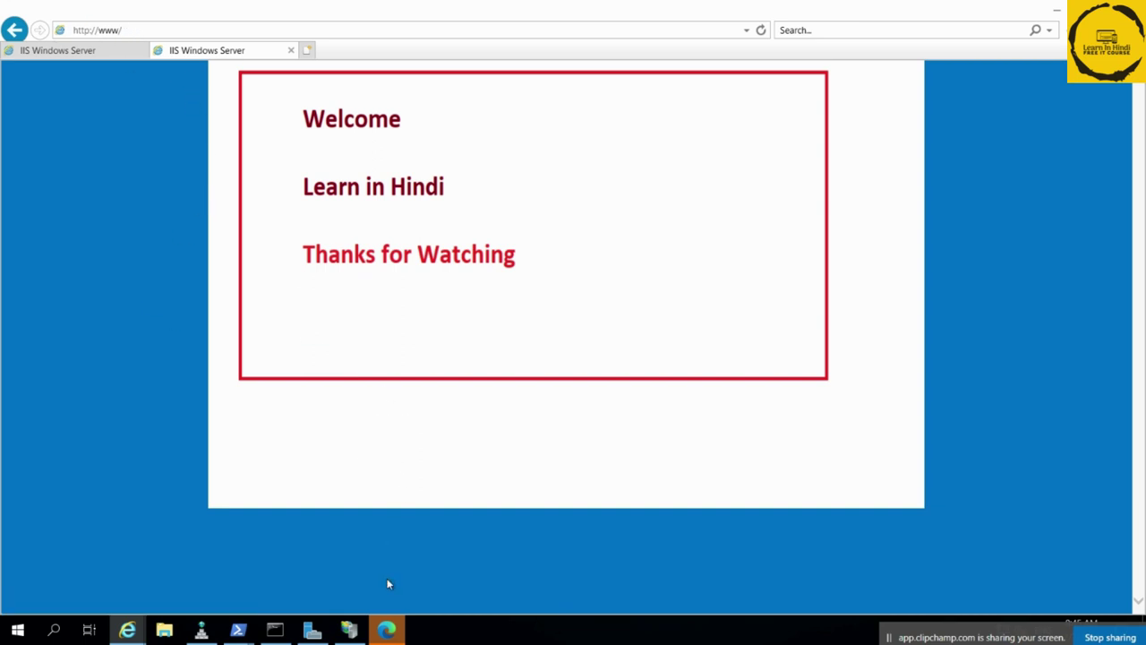
Switch to DNS Manager and open the WWW alias record's properties
click(203, 630)
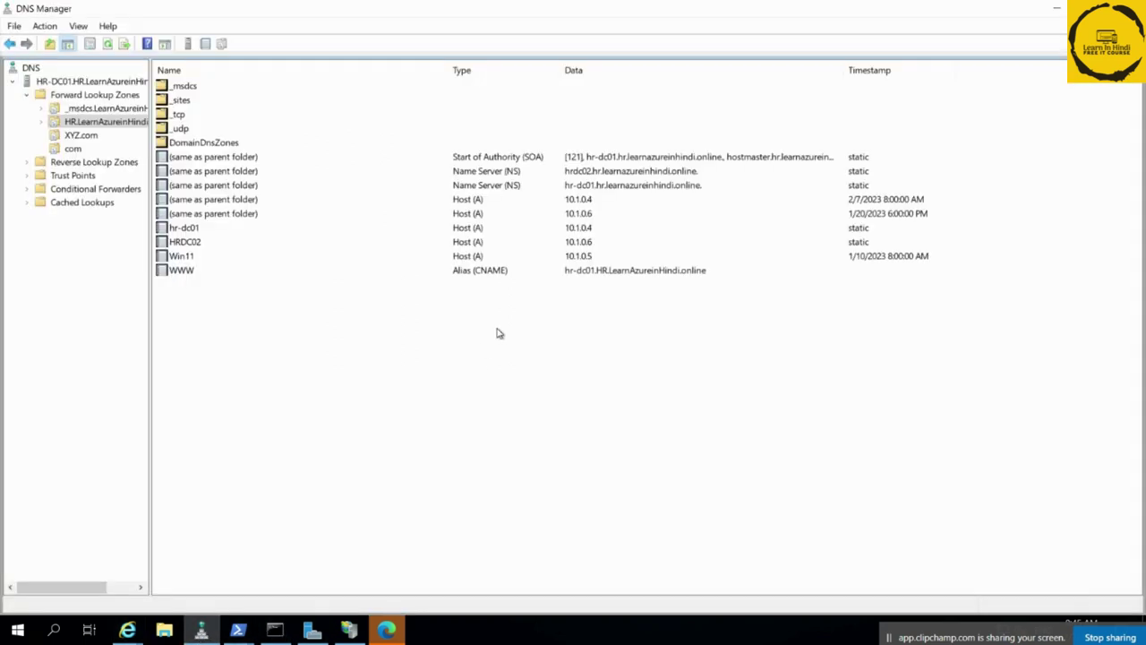
double_click(527, 274)
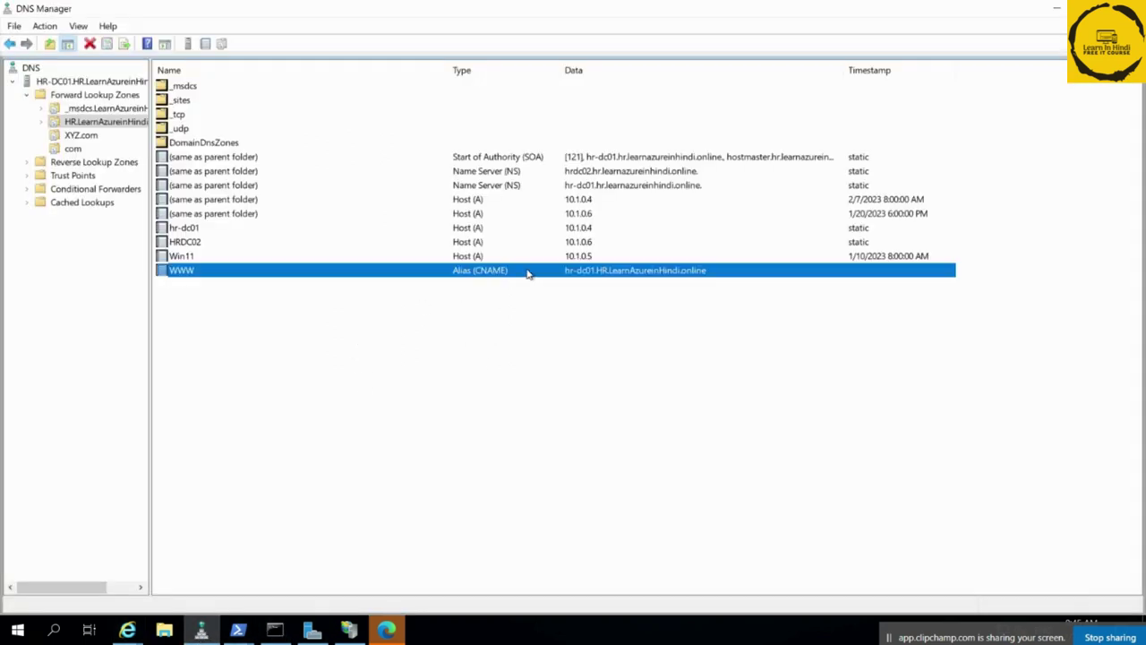
click(386, 630)
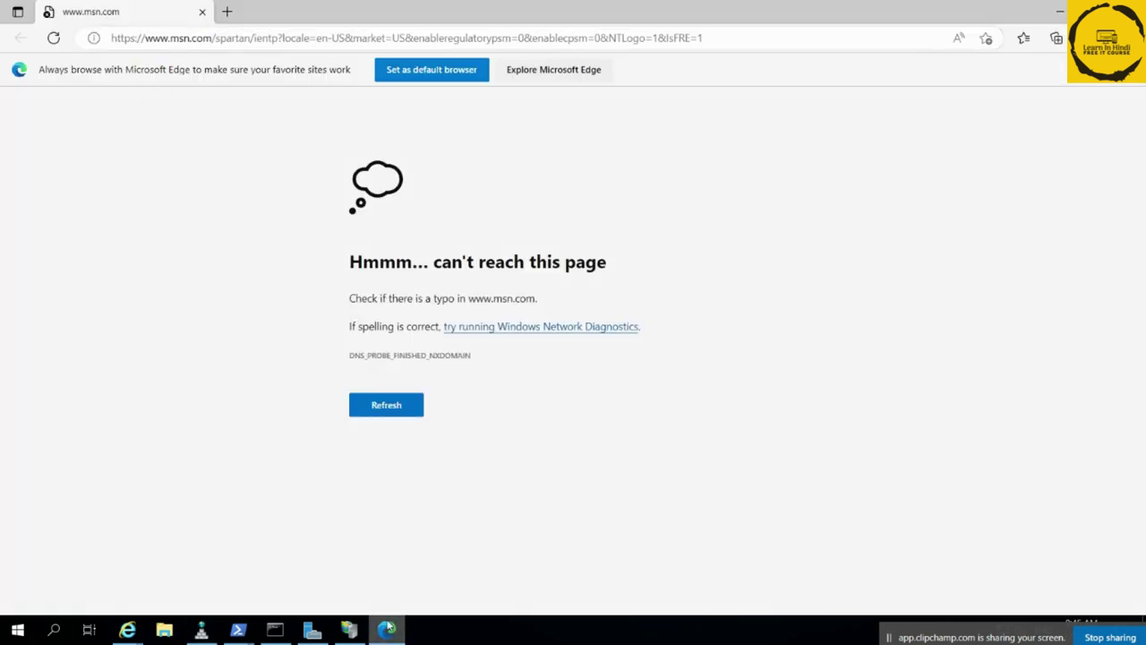
click(1131, 10)
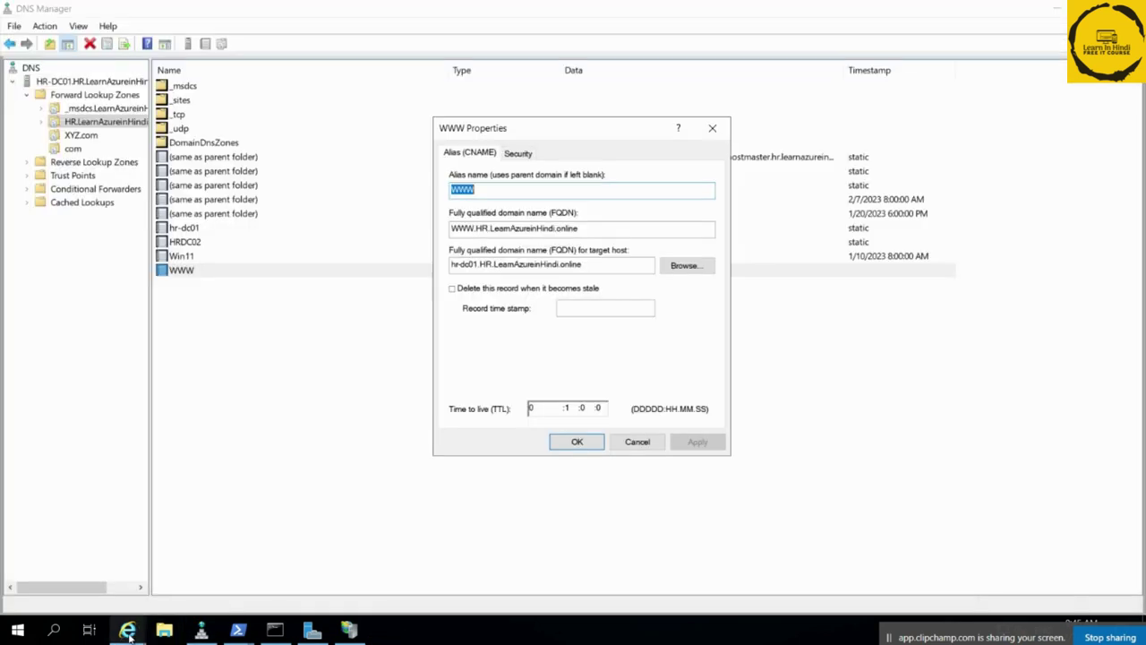
mouse_move(127, 629)
click(235, 561)
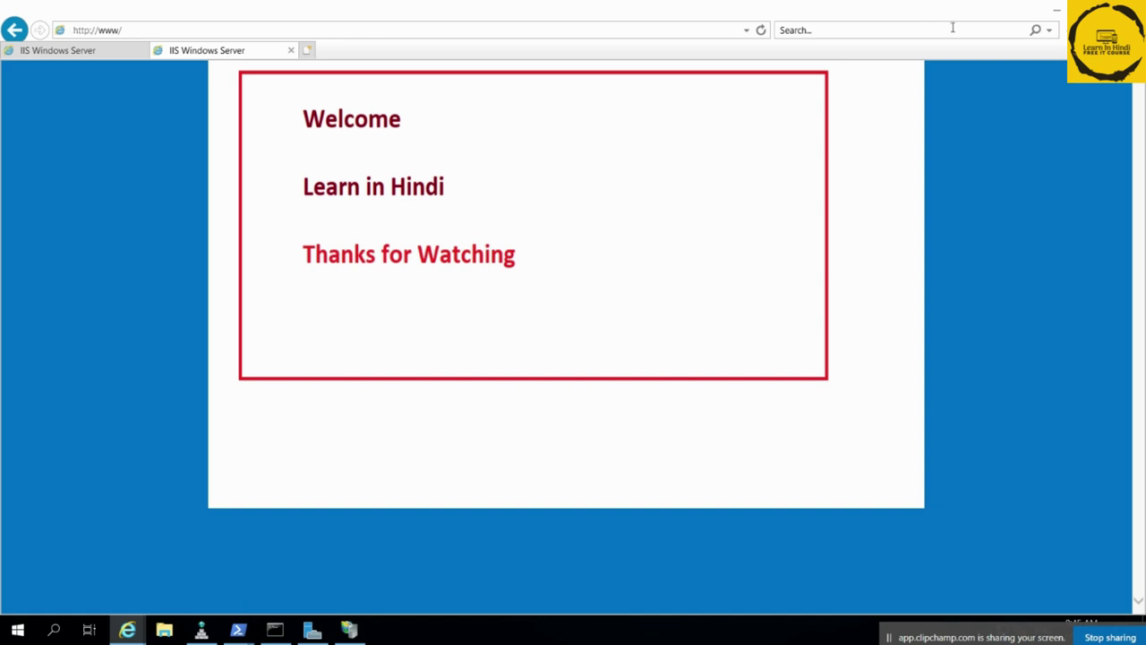
Return to the WWW alias properties, review the alias name and target host FQDN, and close them without changes
click(1058, 11)
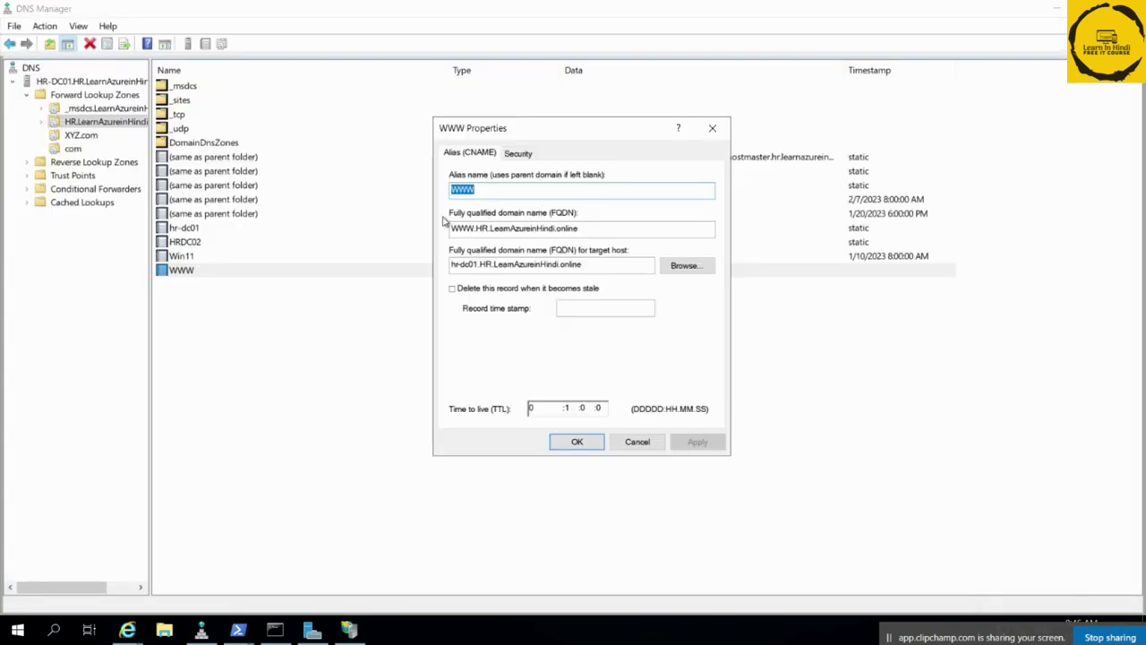
click(502, 192)
key(ctrl+a)
click(508, 190)
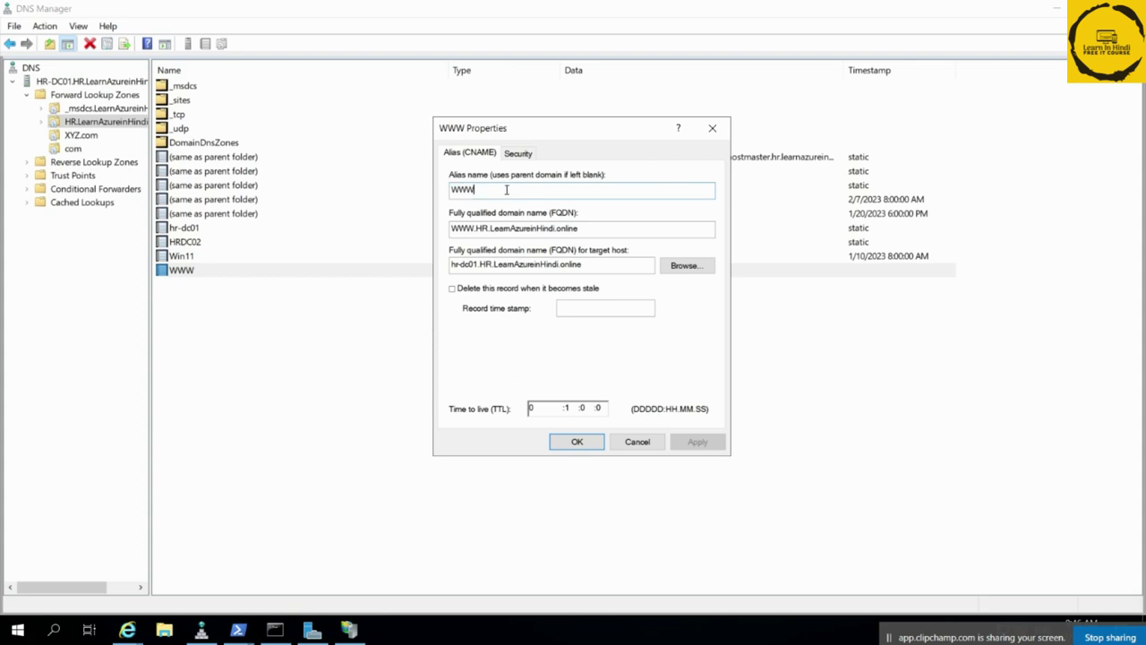
key(ctrl+a)
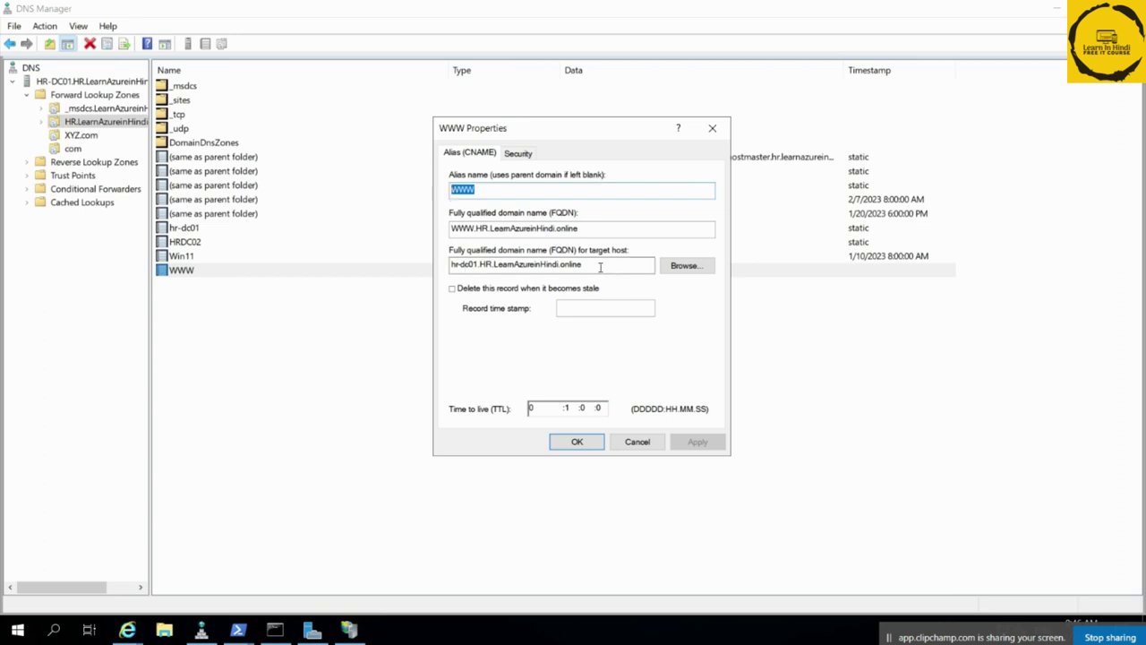
drag(600, 266, 416, 267)
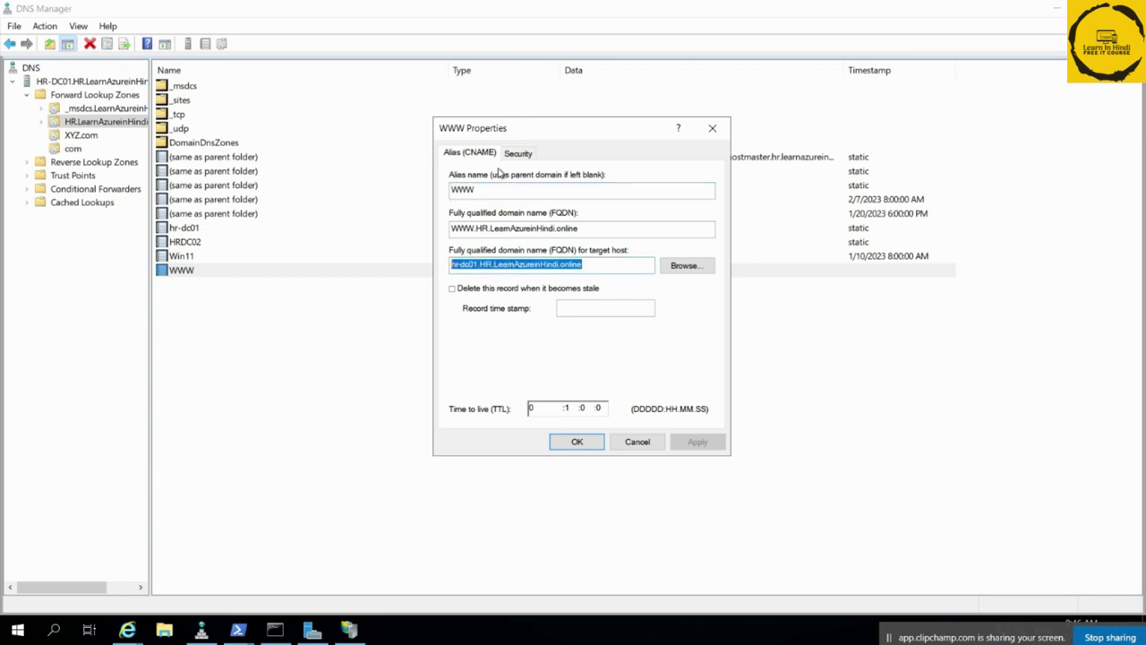
double_click(454, 190)
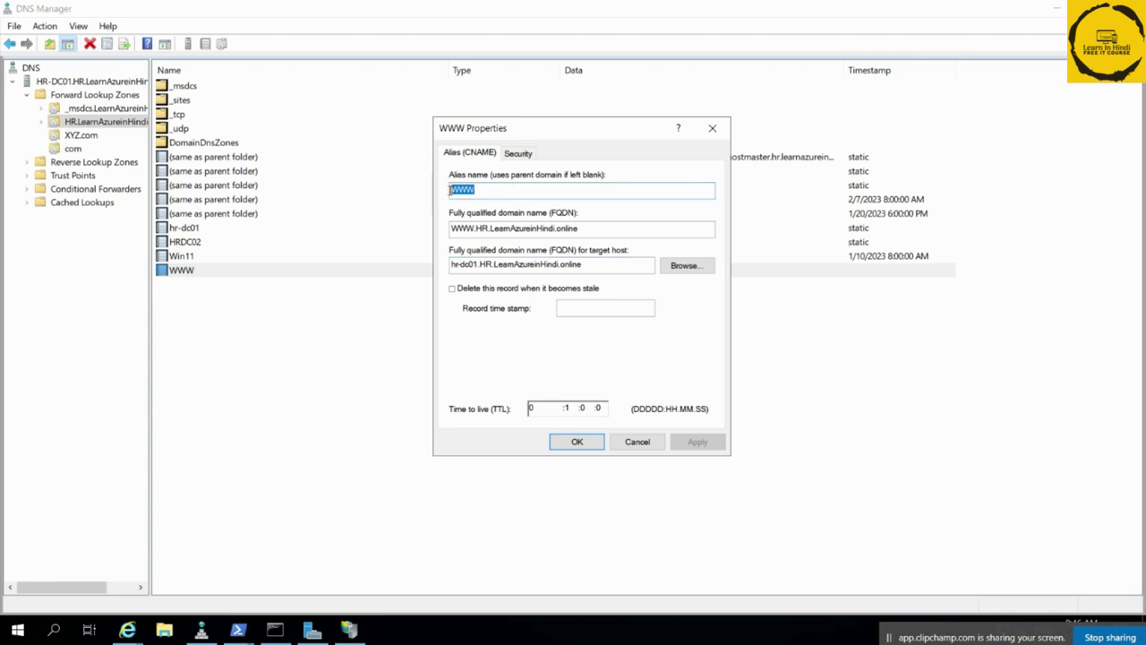
drag(609, 265, 453, 266)
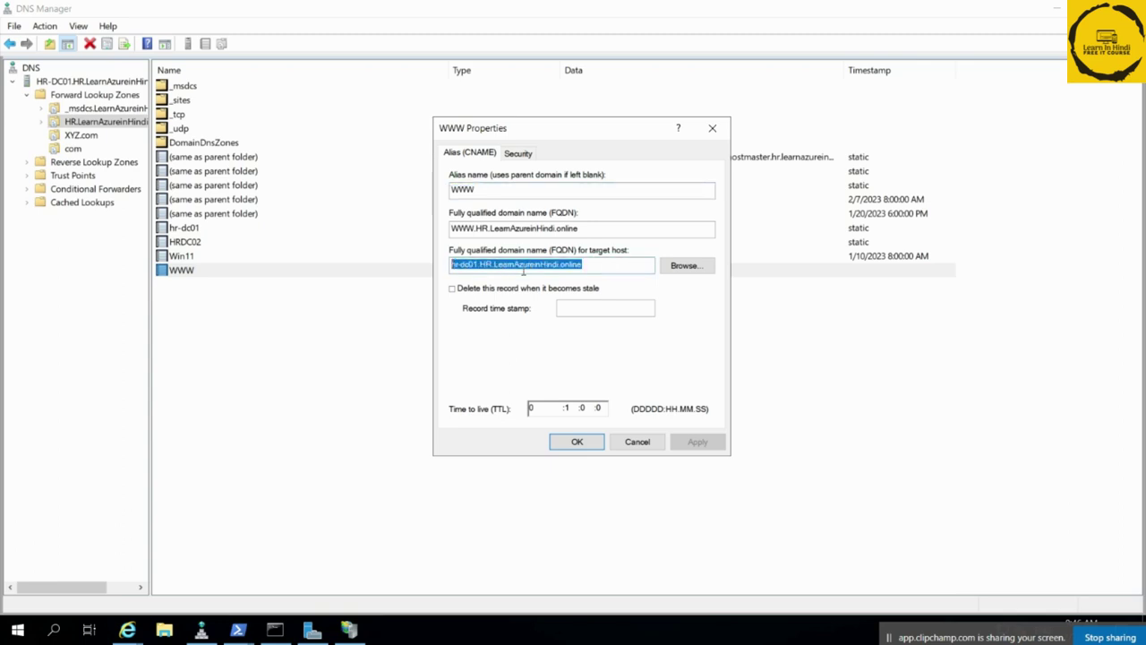
click(631, 440)
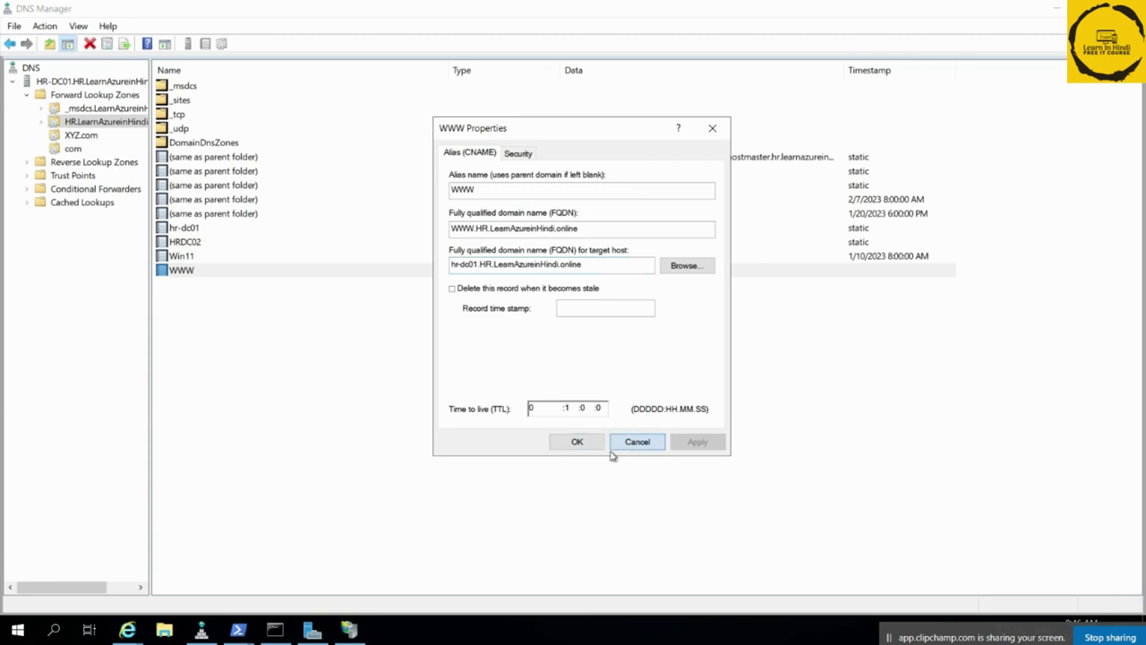
Open a new Mail Exchanger (MX) record form in the HR zone, view its mail server FQDN field, and cancel it
right_click(298, 329)
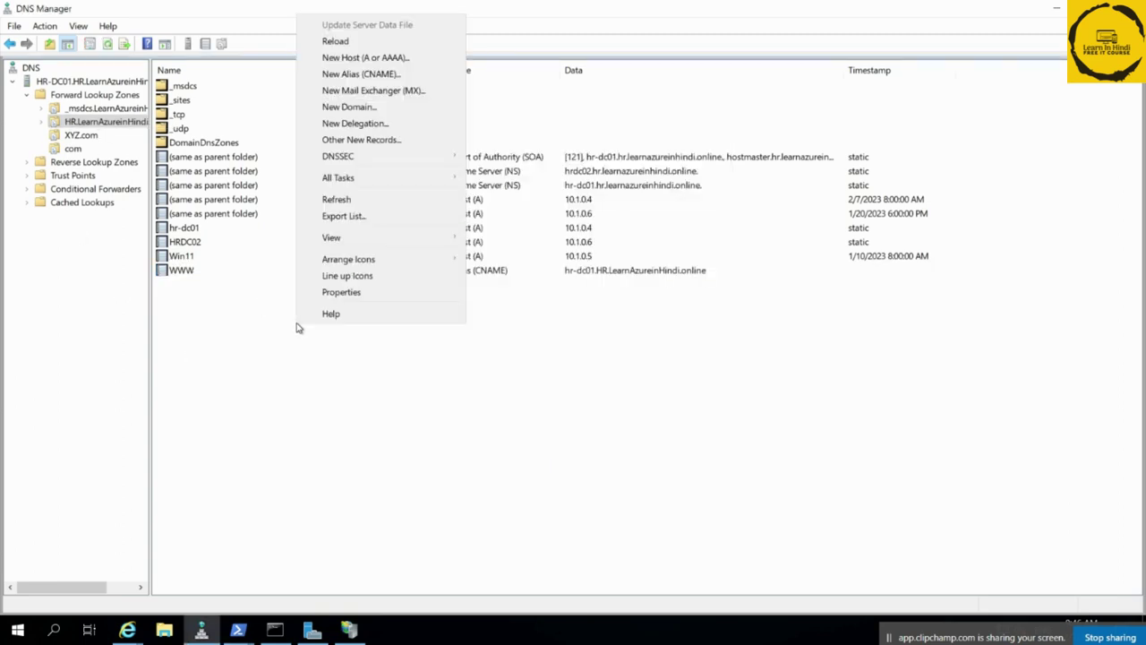
click(416, 93)
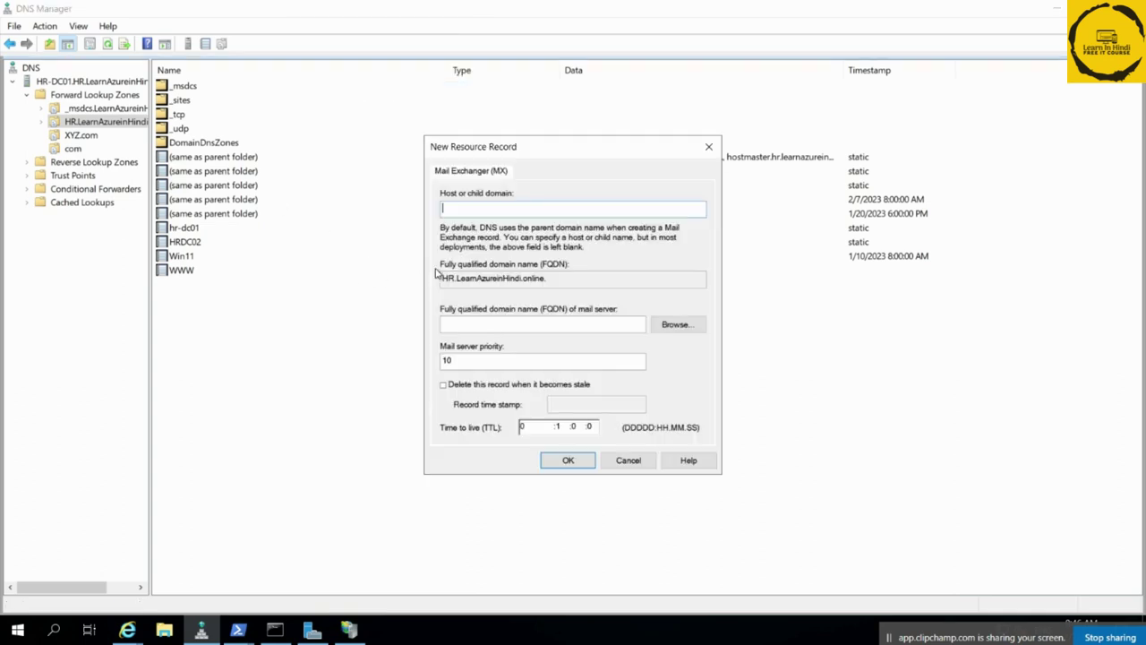
click(533, 324)
click(626, 462)
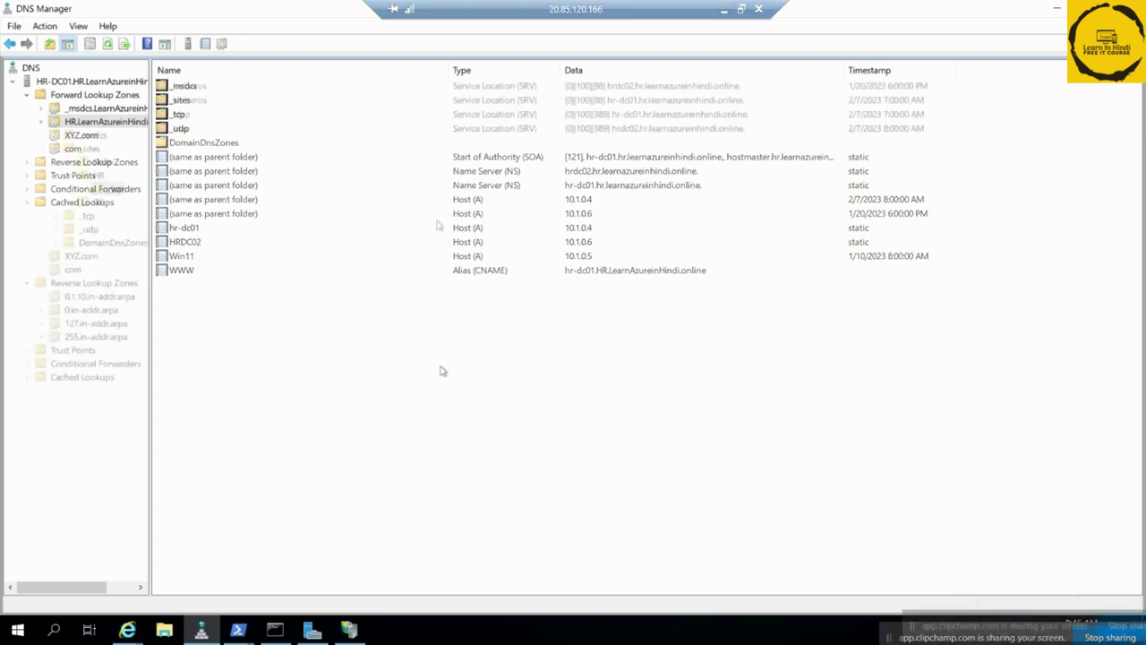
View the blank Service Location (SRV) record form for the HR site's _tcp folder and close it without creating a record
right_click(415, 199)
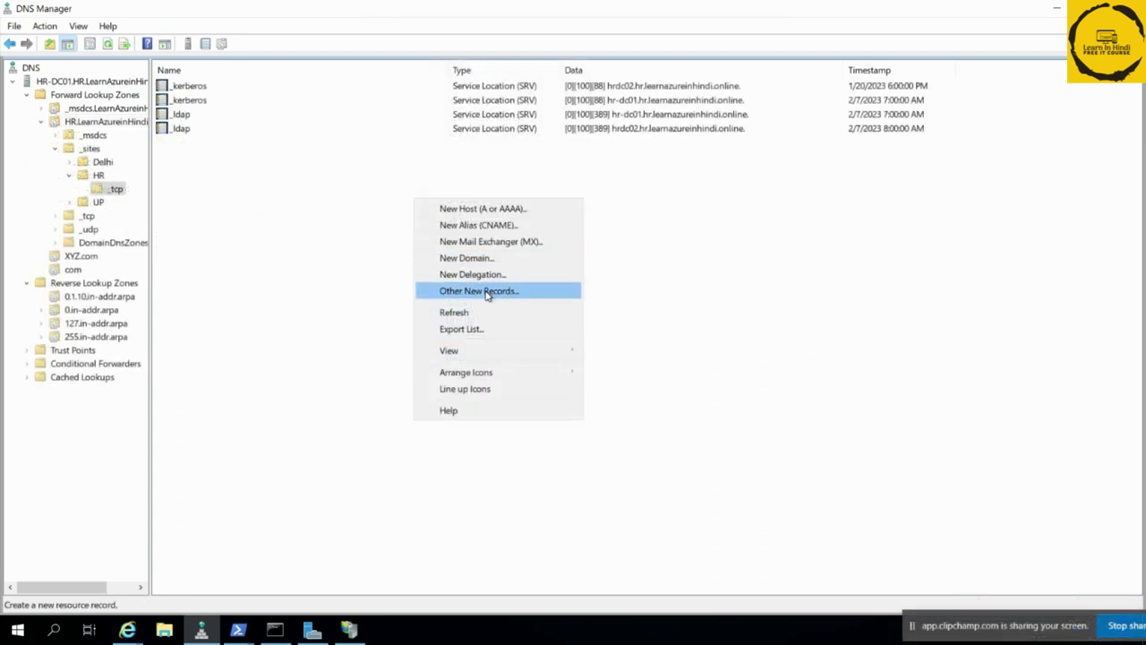
click(486, 295)
scroll(491, 244, down, 6)
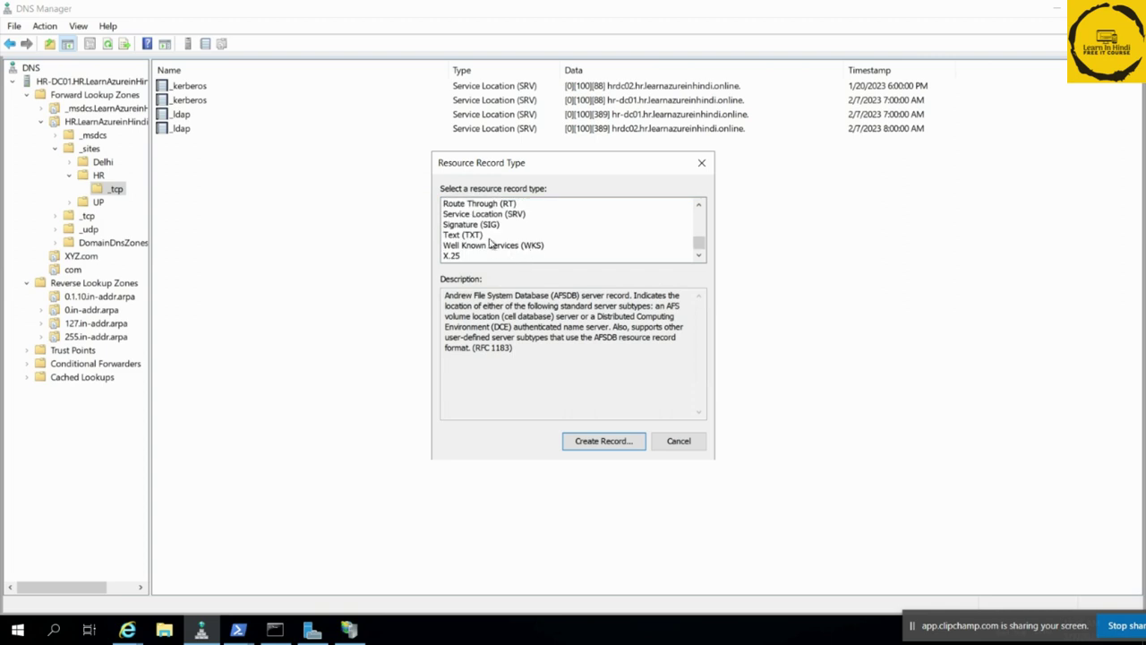
click(474, 214)
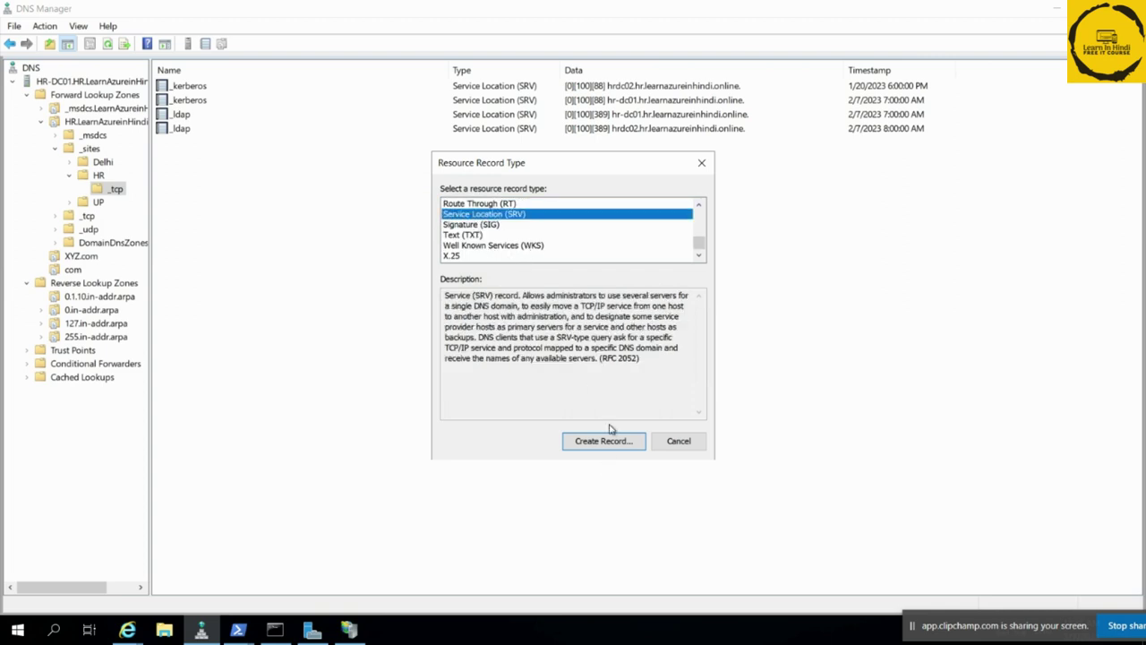
click(585, 450)
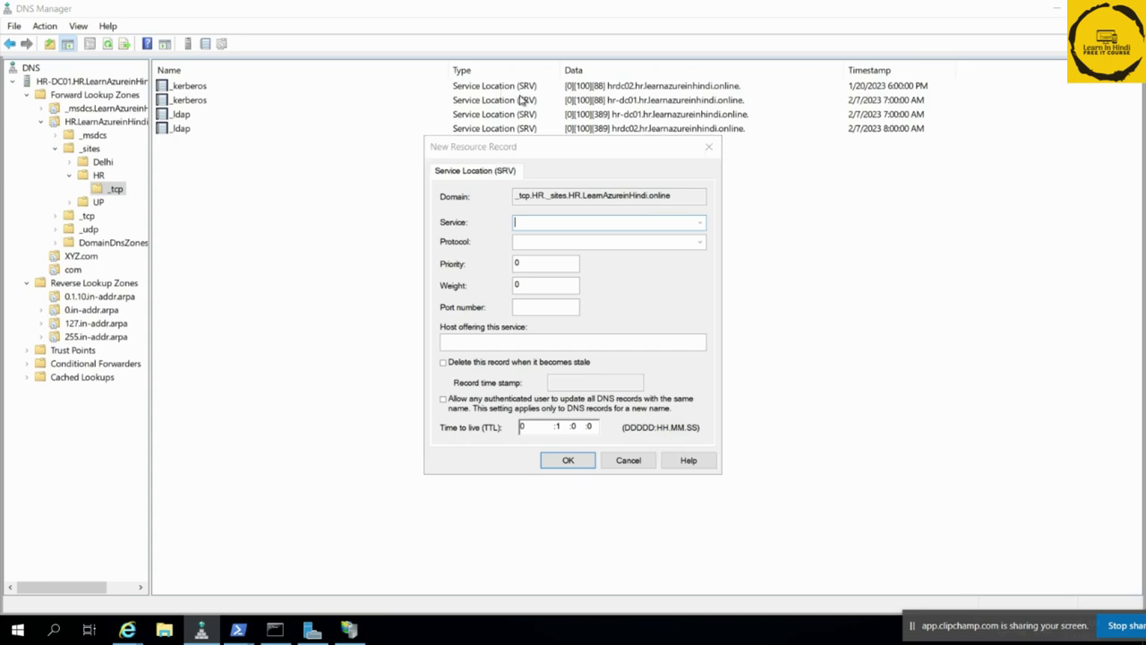
click(708, 146)
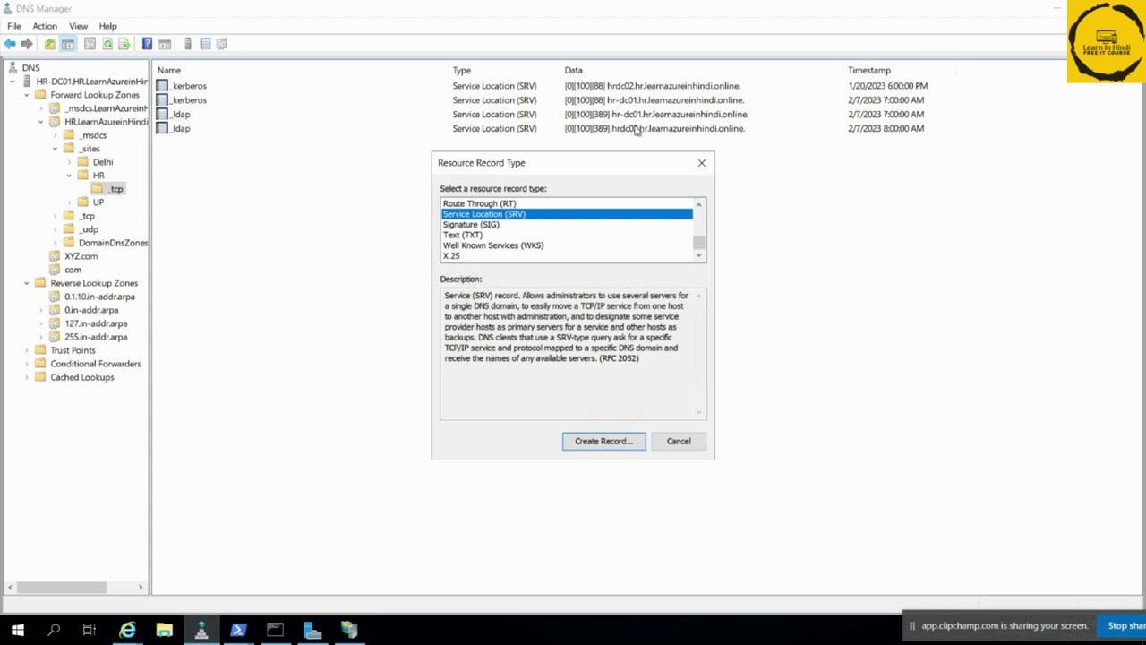
click(700, 165)
Examine the existing _kerberos and _ldap service records in the HR site's _tcp folder
click(529, 88)
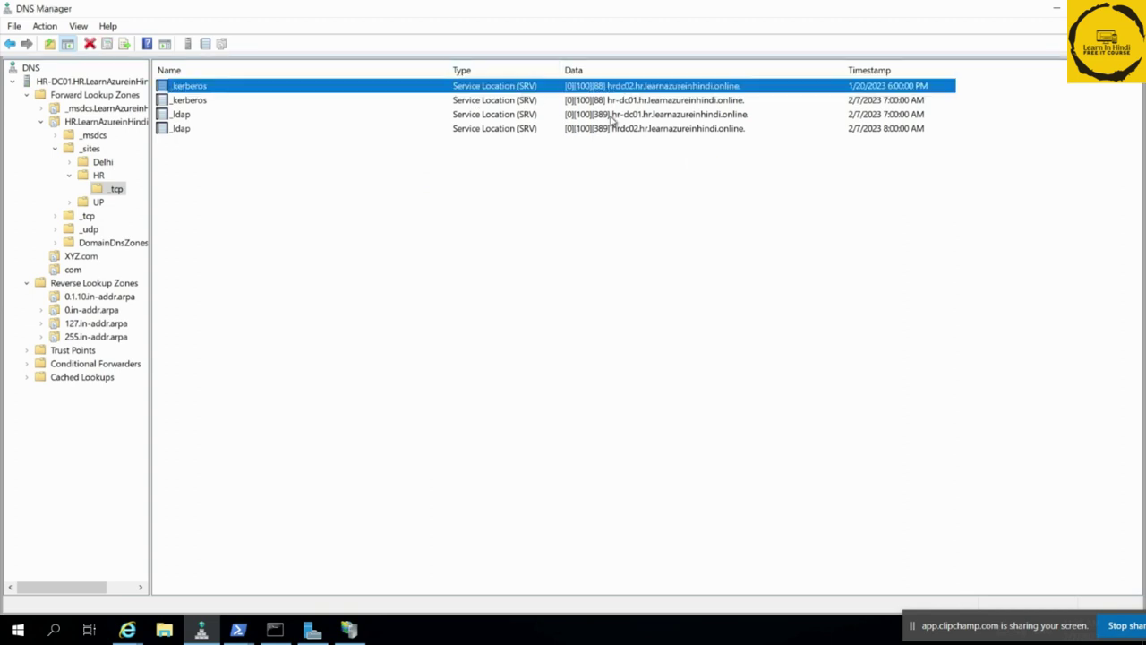
click(575, 118)
click(577, 127)
click(526, 97)
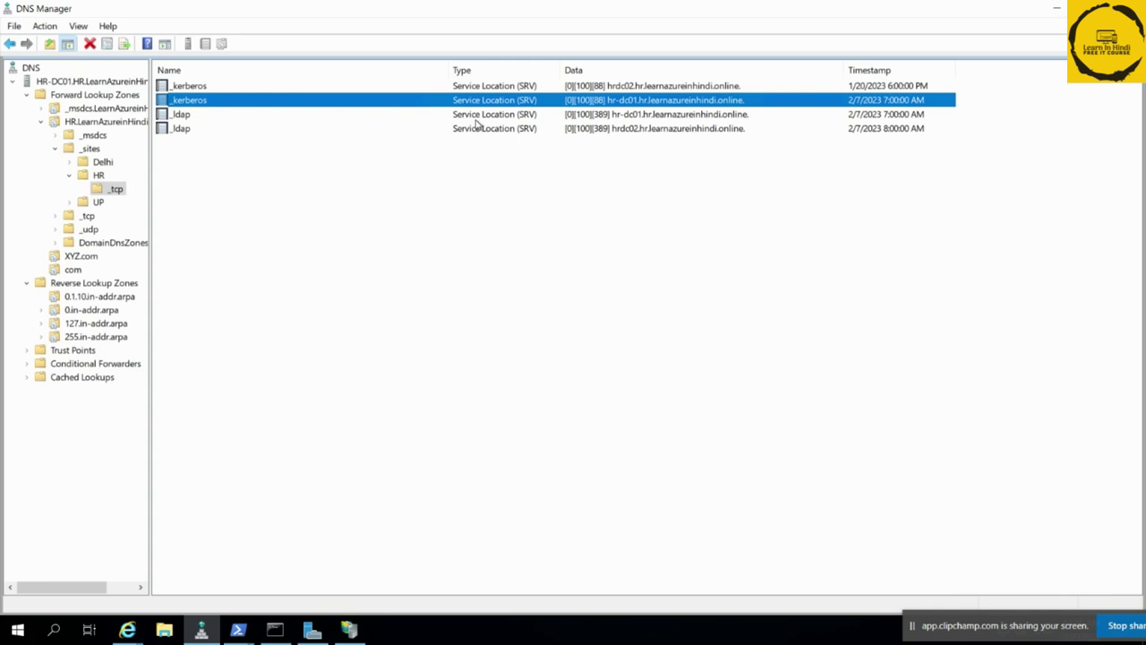
Start a new Service Location (SRV) record in the HR site's _tcp folder and set its service to _http
right_click(513, 256)
click(599, 355)
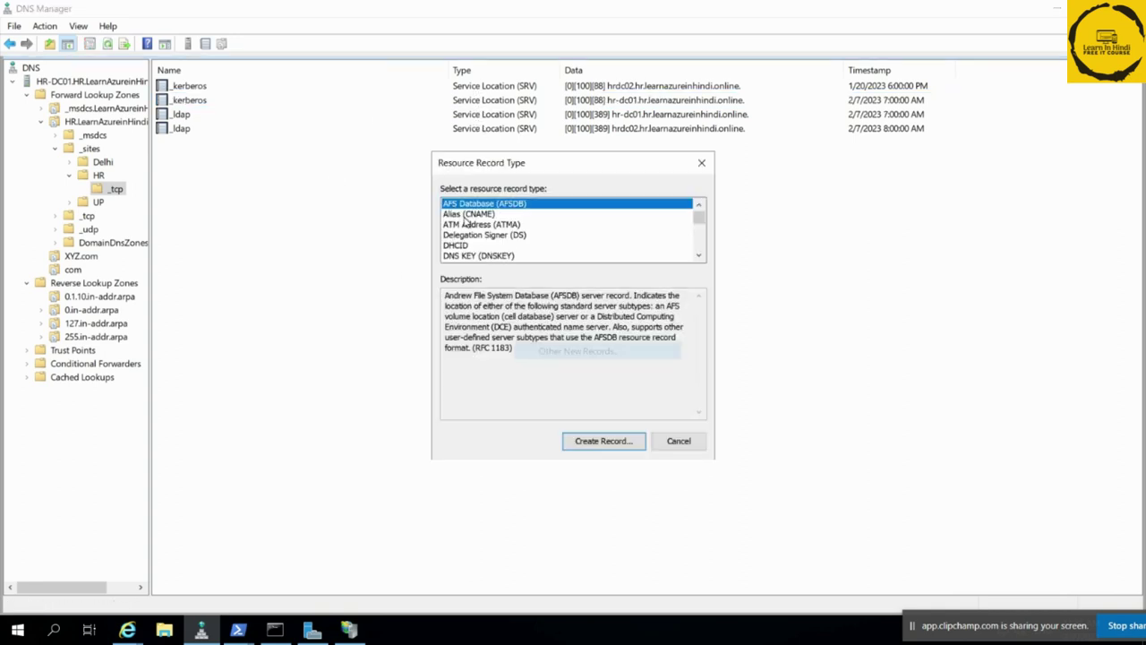
scroll(567, 238, down, 8)
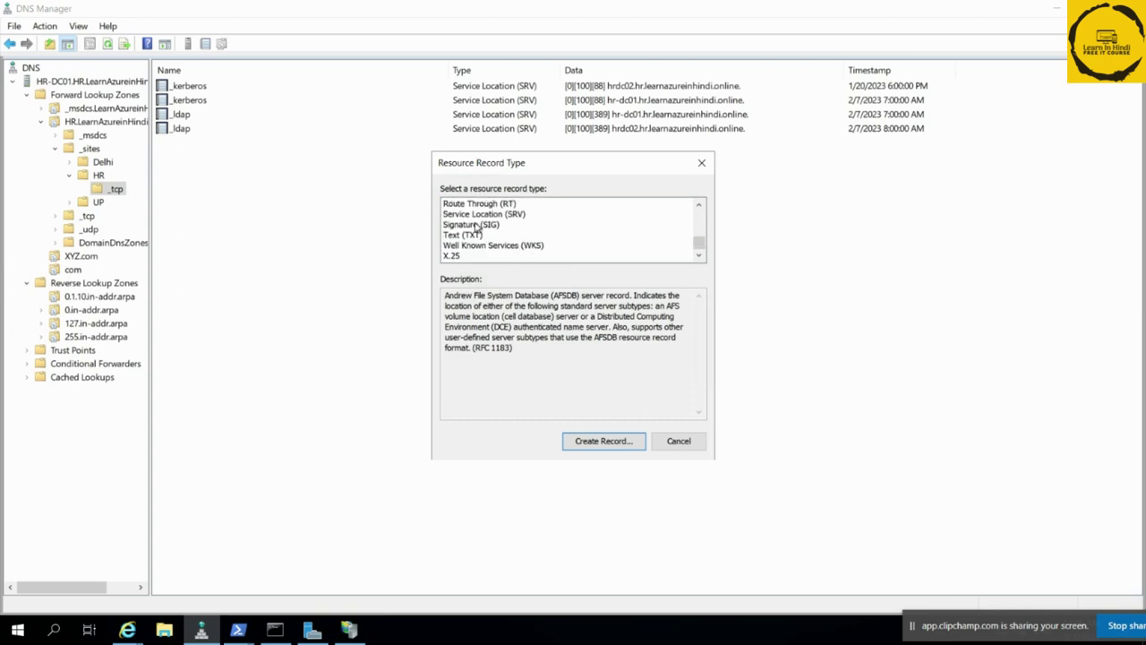
click(482, 215)
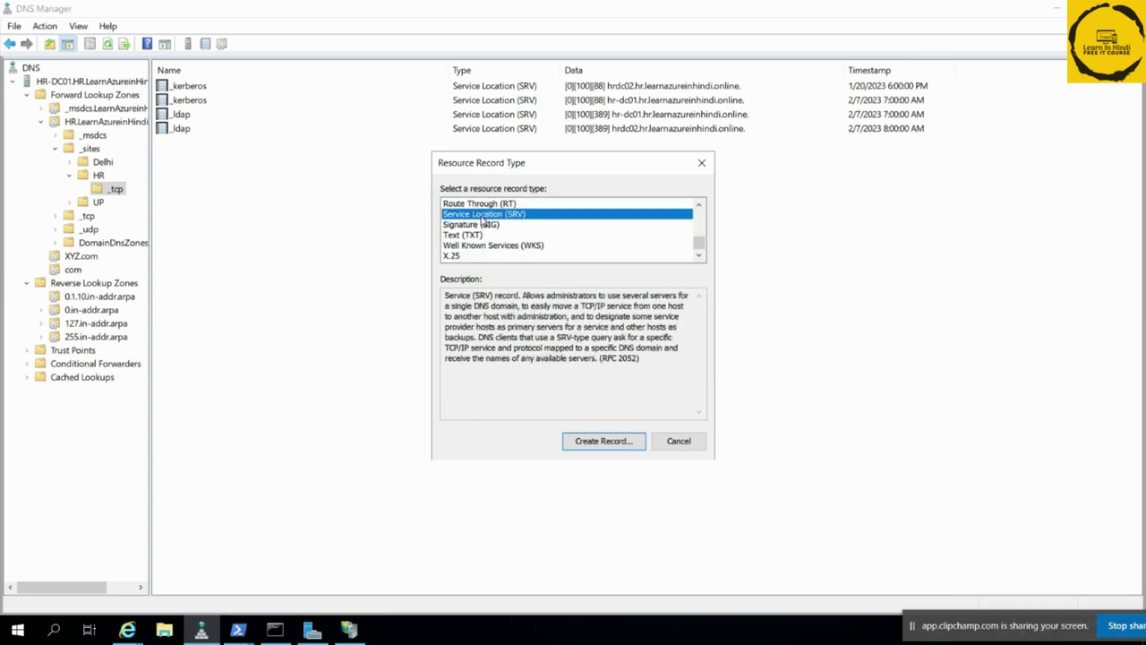
click(602, 440)
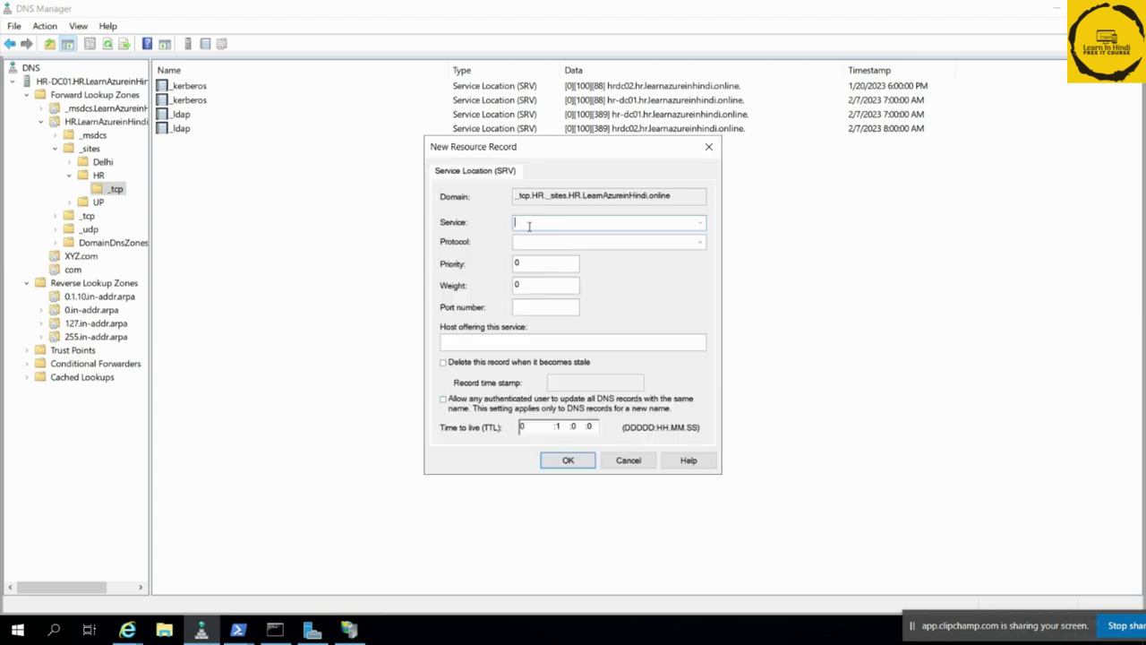
click(700, 224)
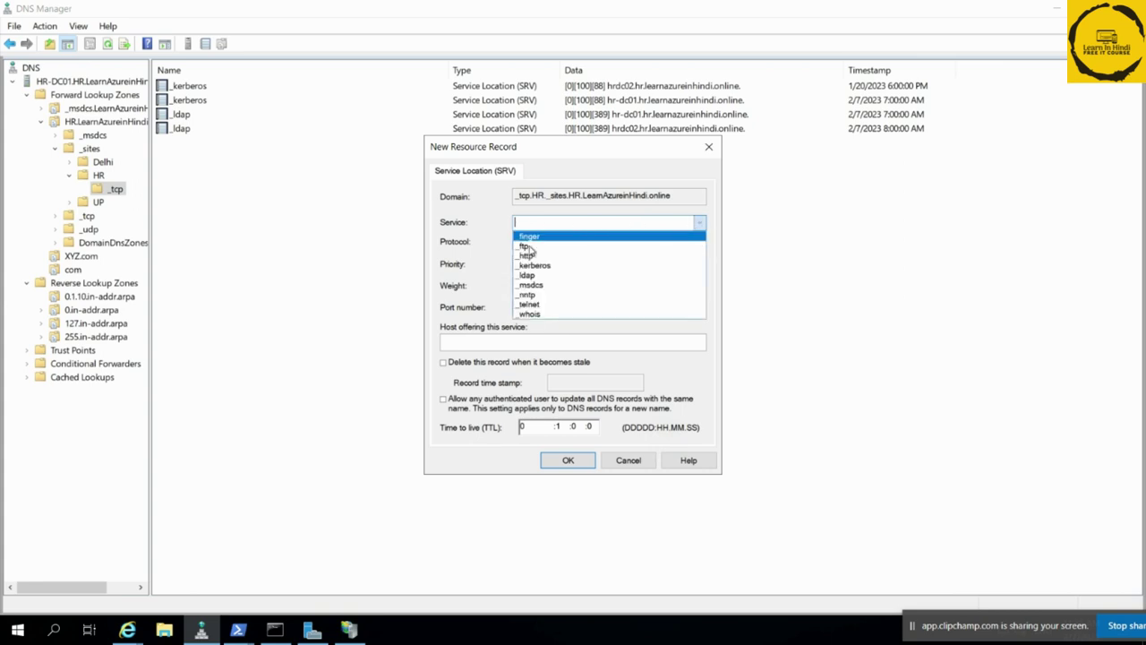
click(530, 255)
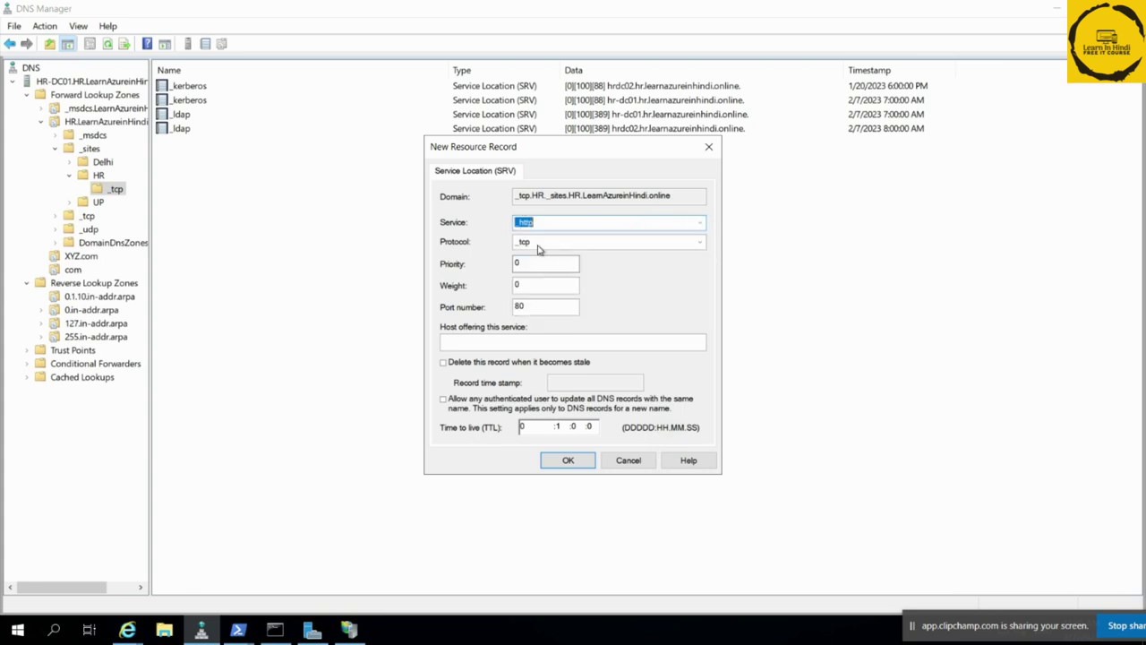
Review the new SRV record's protocol options, priority, weight, service, port number and host fields
key(Tab)
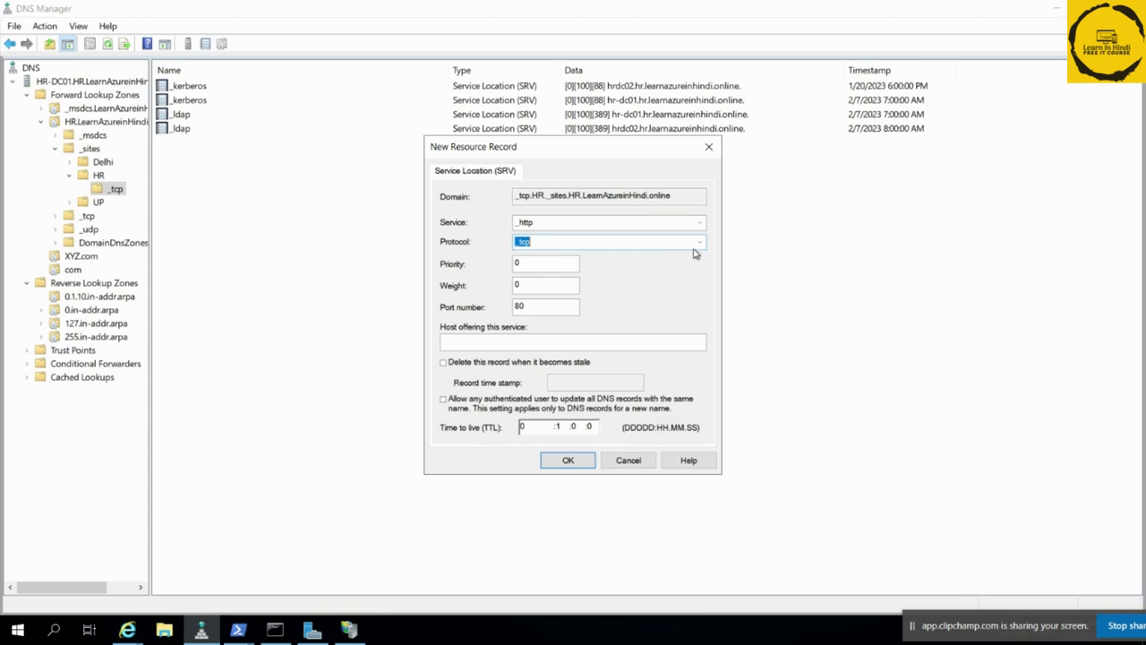
click(700, 244)
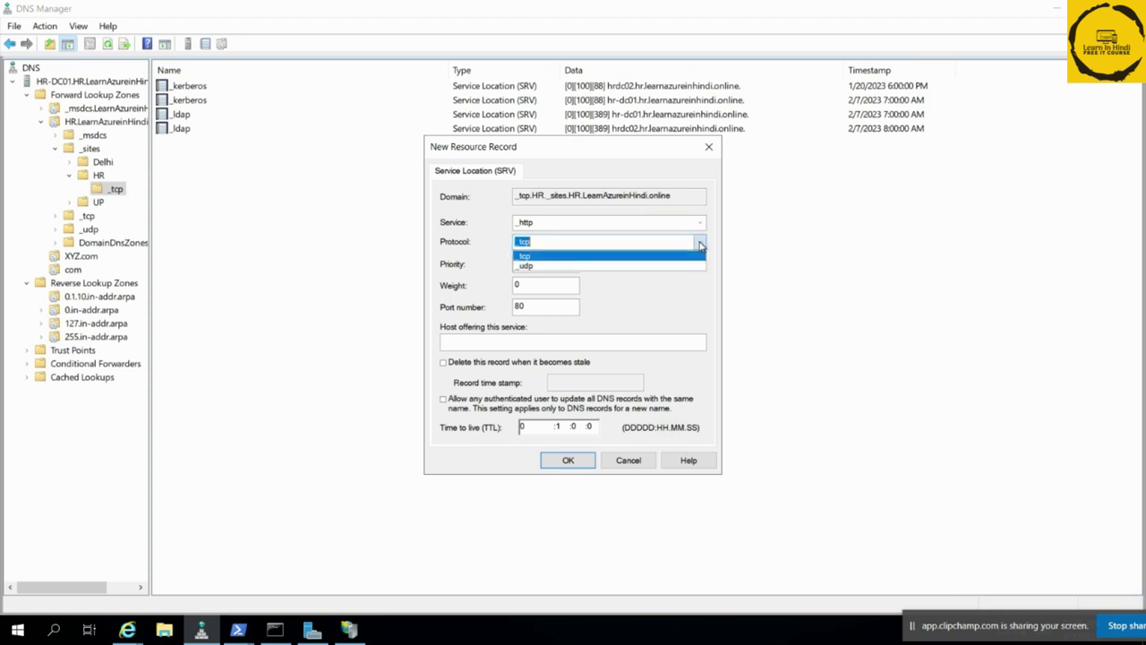
click(701, 243)
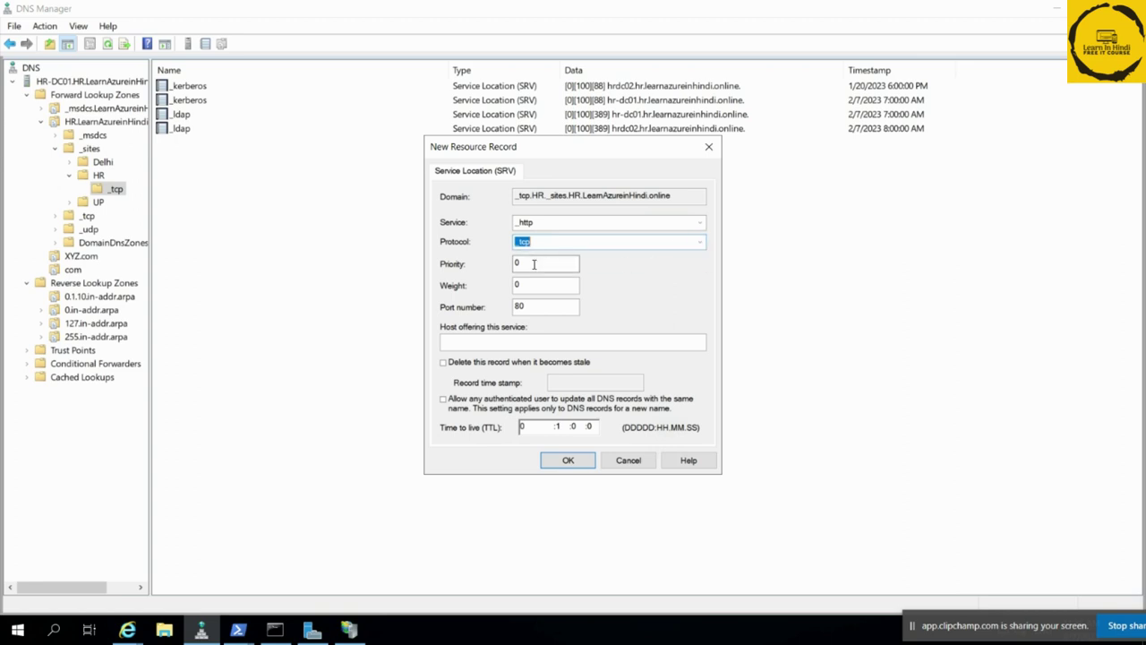
key(Tab)
click(545, 289)
double_click(543, 287)
double_click(564, 311)
click(536, 222)
double_click(548, 224)
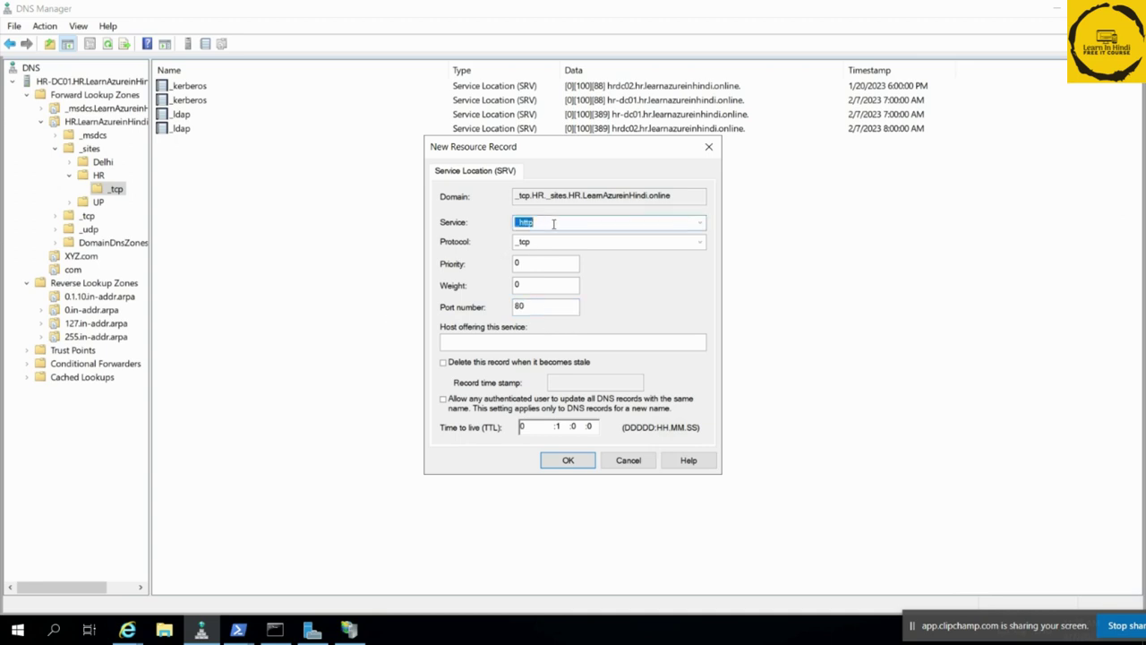
click(546, 308)
click(476, 342)
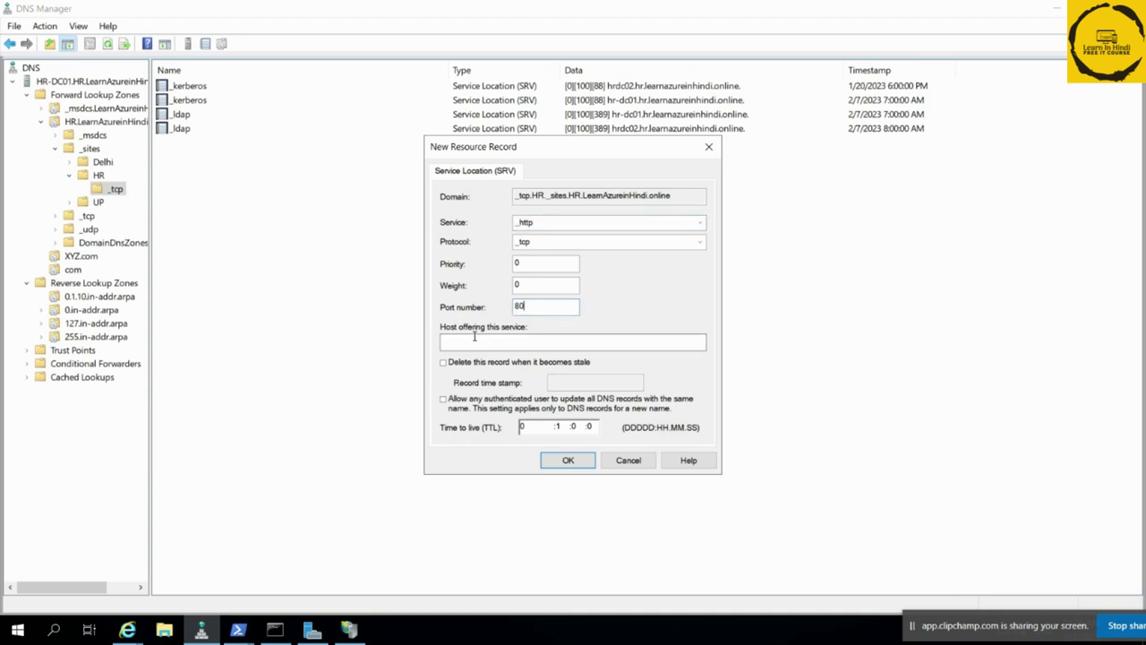